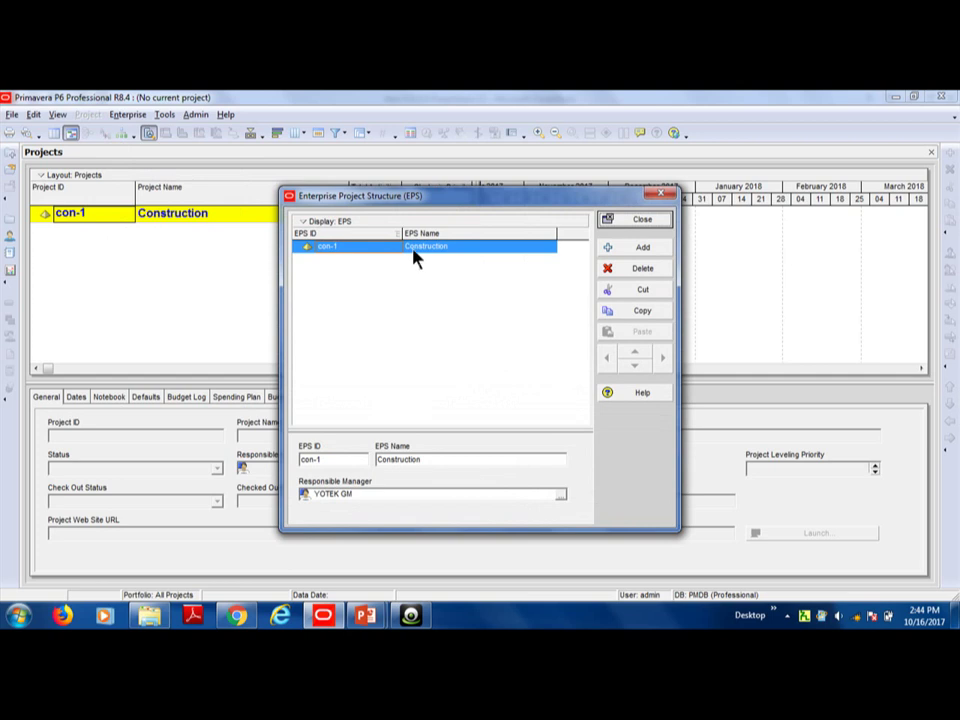
Step: Add an EPS element named Building under Construction
{"action": "left_click", "coordinate": [326, 248]}
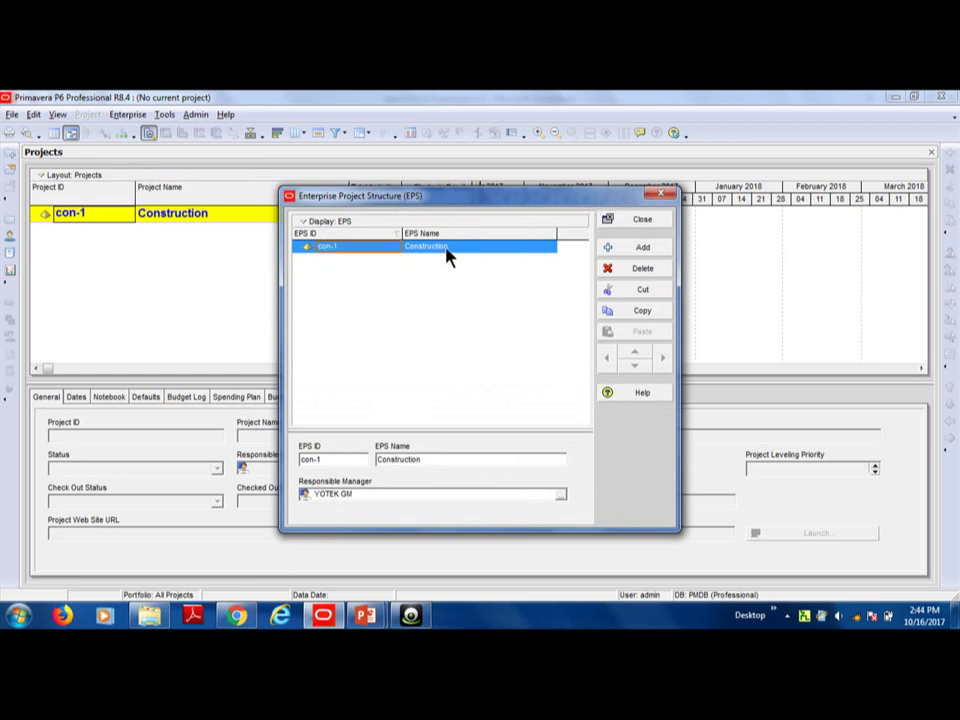
{"action": "left_click", "coordinate": [621, 255]}
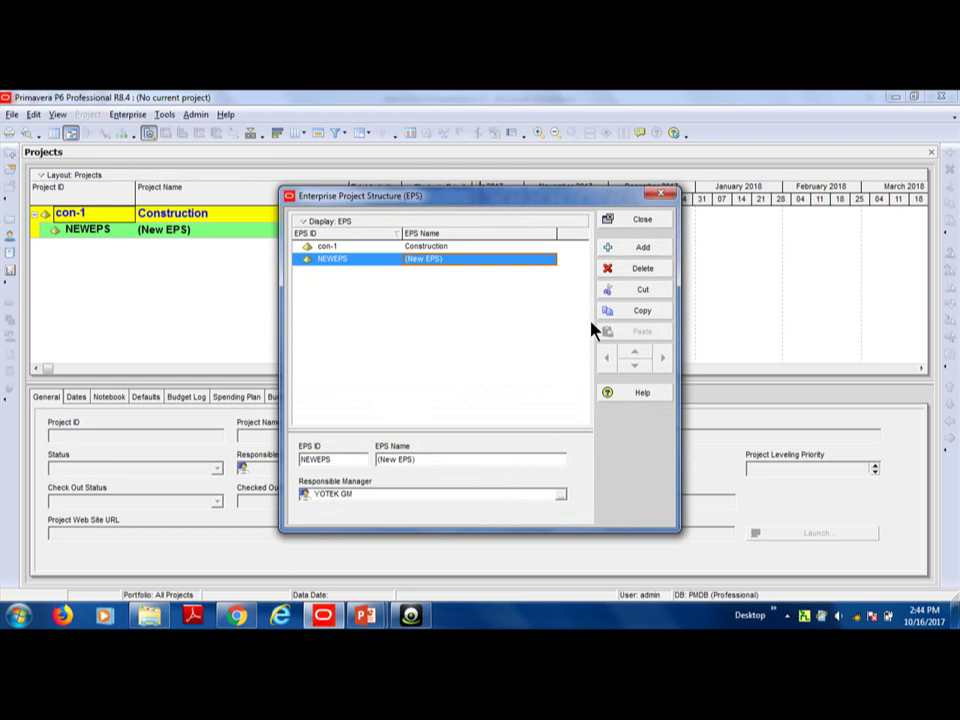
{"action": "left_click", "coordinate": [469, 261]}
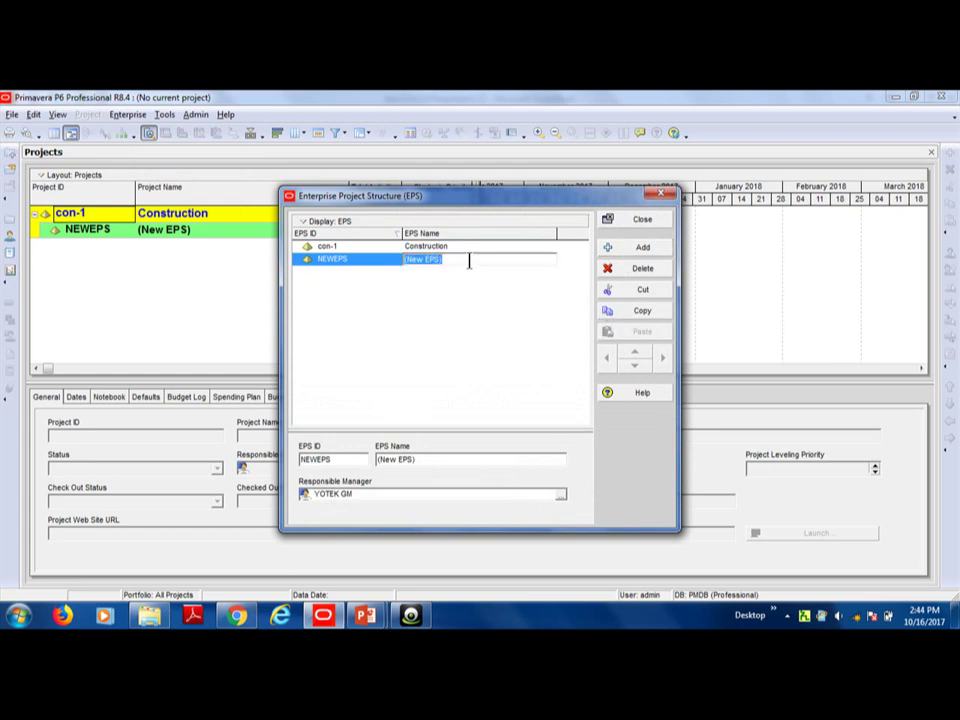
{"action": "type", "text": "Building"}
{"action": "key", "text": "Return"}
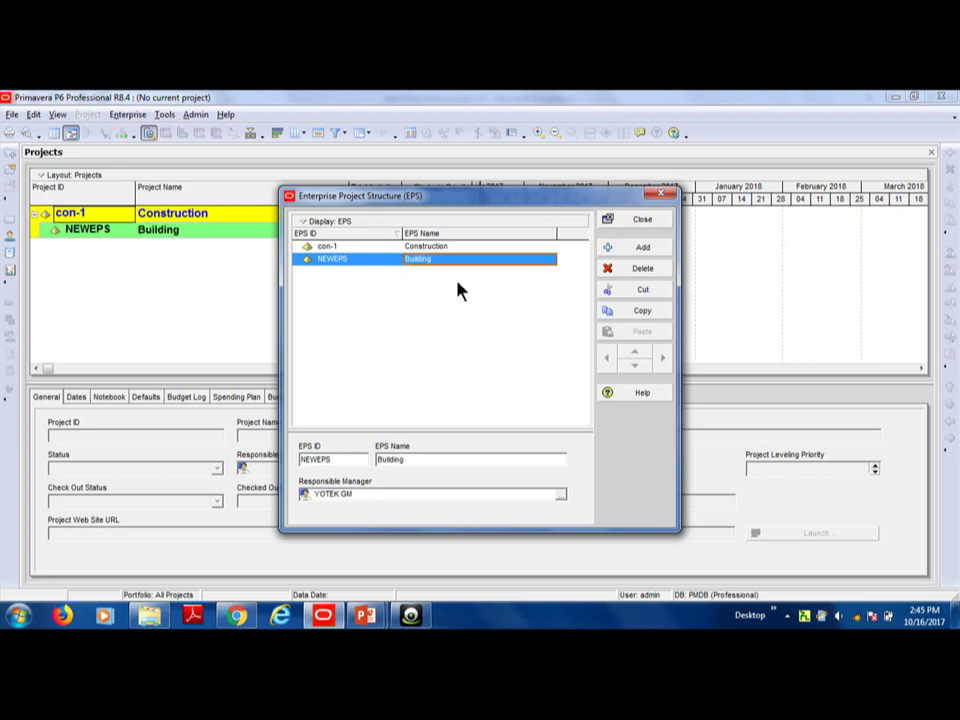
Step: Add a second EPS element named road under Construction, at the same level as Building
{"action": "left_click", "coordinate": [634, 252]}
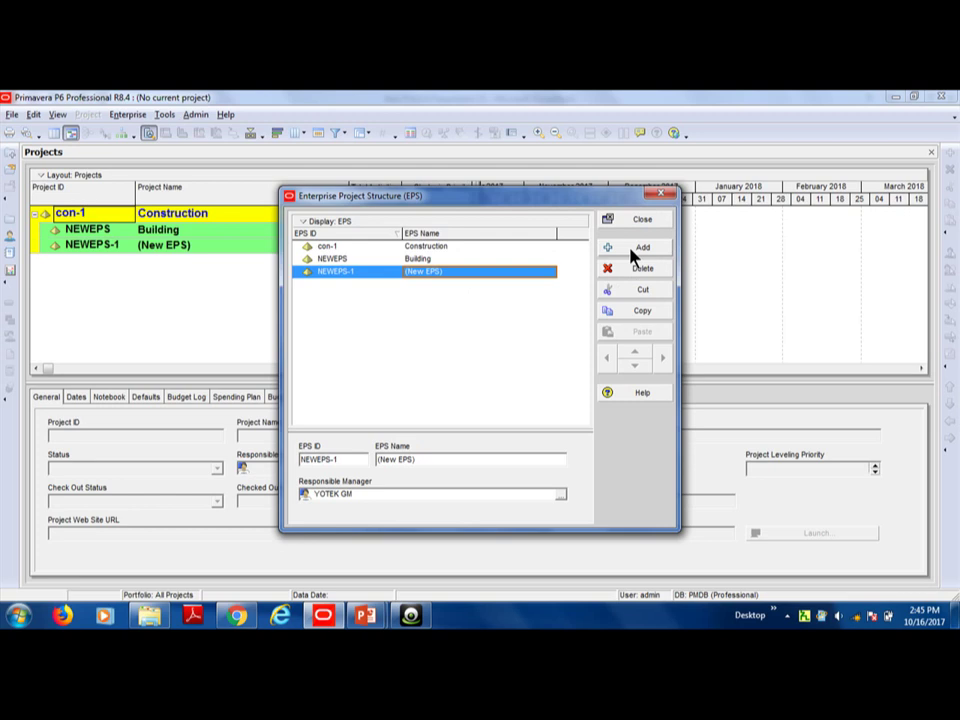
{"action": "left_click", "coordinate": [328, 235]}
{"action": "left_click", "coordinate": [328, 236]}
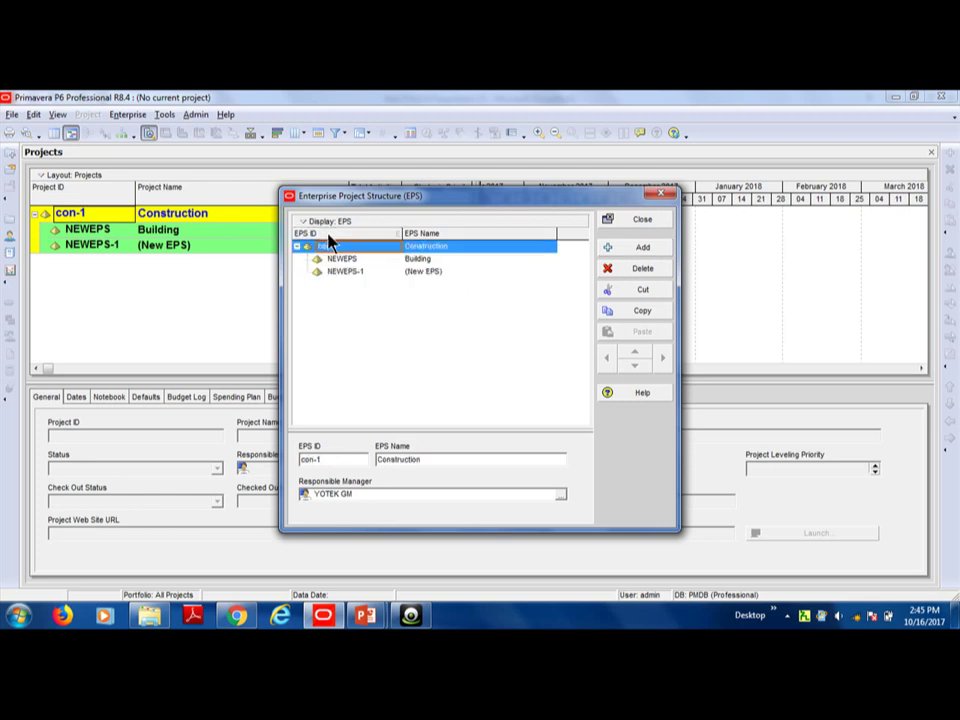
{"action": "left_click", "coordinate": [441, 272]}
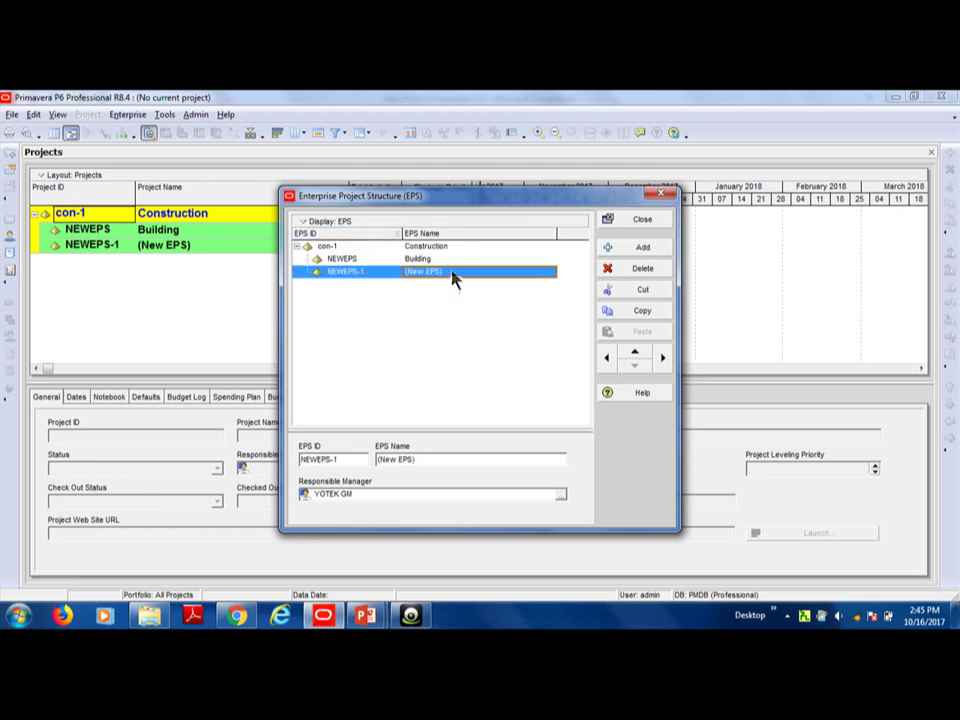
{"action": "left_click", "coordinate": [445, 272]}
{"action": "key", "text": "BackSpace"}
{"action": "key", "text": "BackSpace"}
{"action": "key", "text": "BackSpace"}
{"action": "key", "text": "BackSpace"}
{"action": "key", "text": "BackSpace"}
{"action": "key", "text": "BackSpace"}
{"action": "key", "text": "BackSpace"}
{"action": "key", "text": "BackSpace"}
{"action": "key", "text": "BackSpace"}
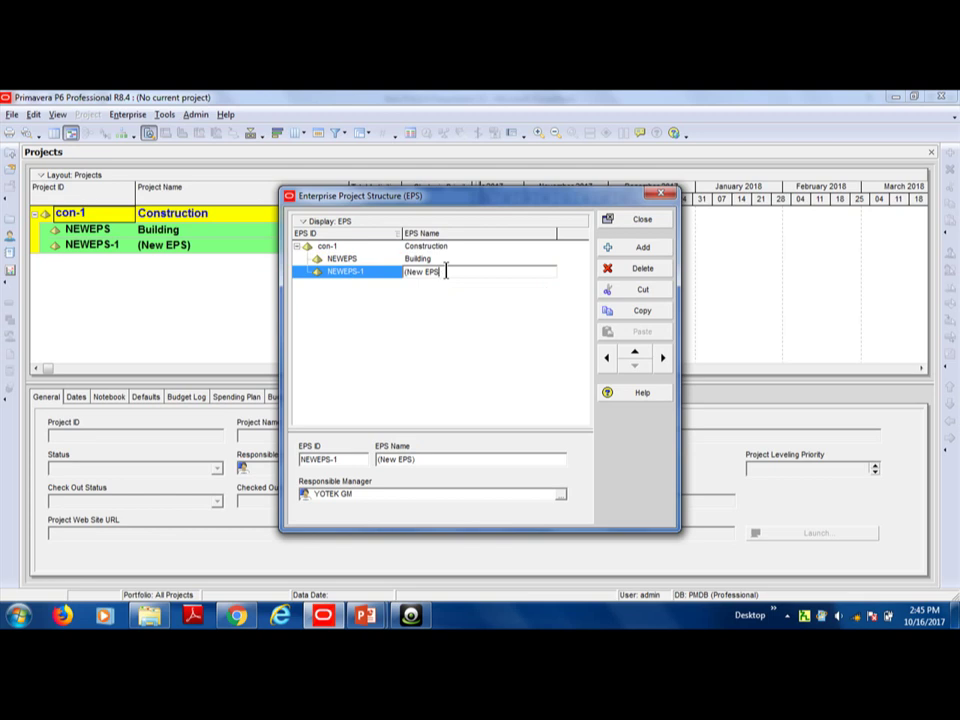
{"action": "type", "text": "road"}
{"action": "key", "text": "Return"}
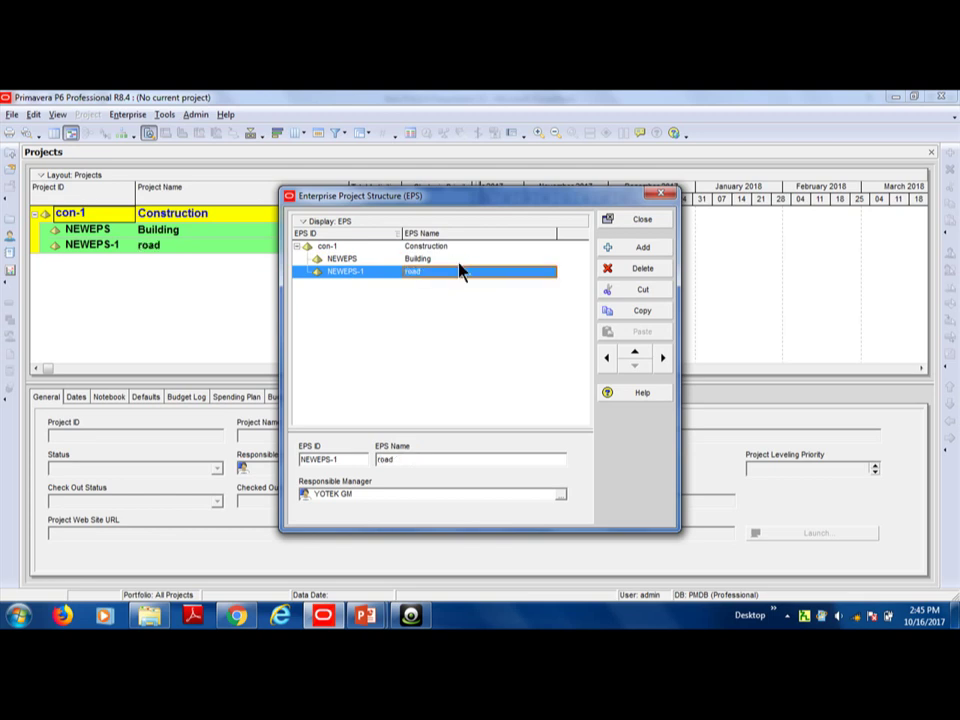
Step: Add an EPS element, move it one level below Building, and name it North Area
{"action": "left_click", "coordinate": [462, 259]}
{"action": "left_click", "coordinate": [611, 252]}
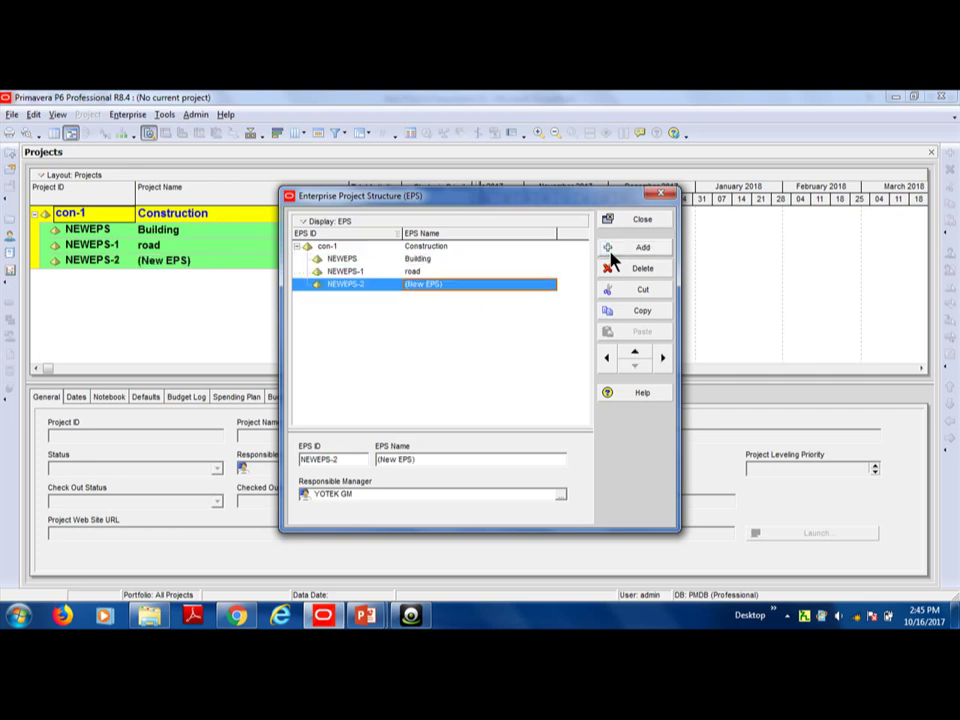
{"action": "left_click", "coordinate": [640, 354]}
{"action": "left_click", "coordinate": [663, 358]}
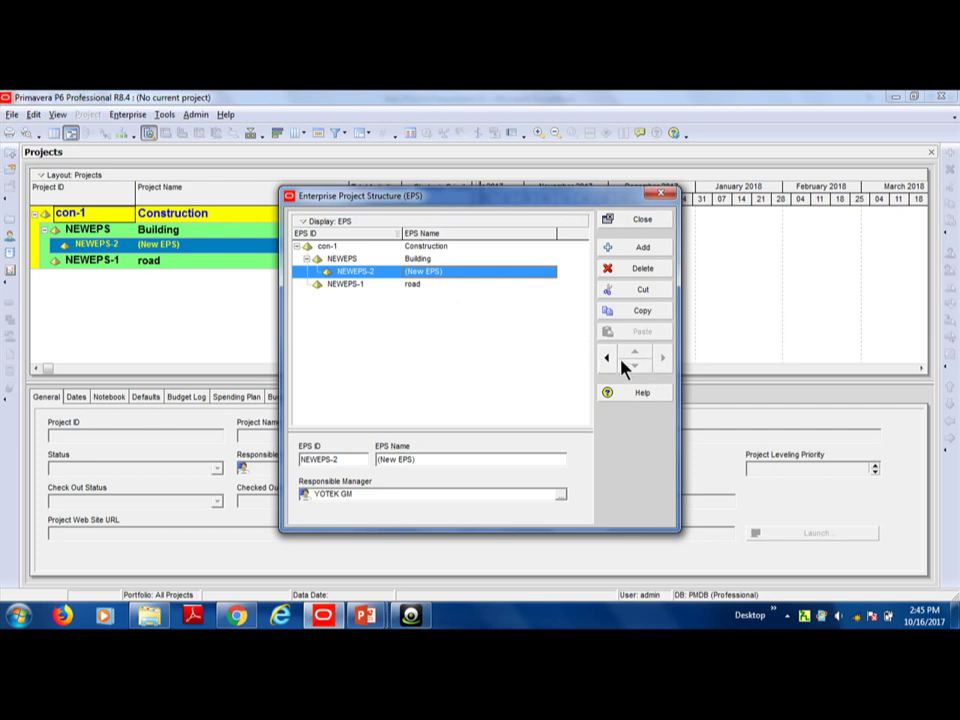
{"action": "left_click", "coordinate": [450, 272]}
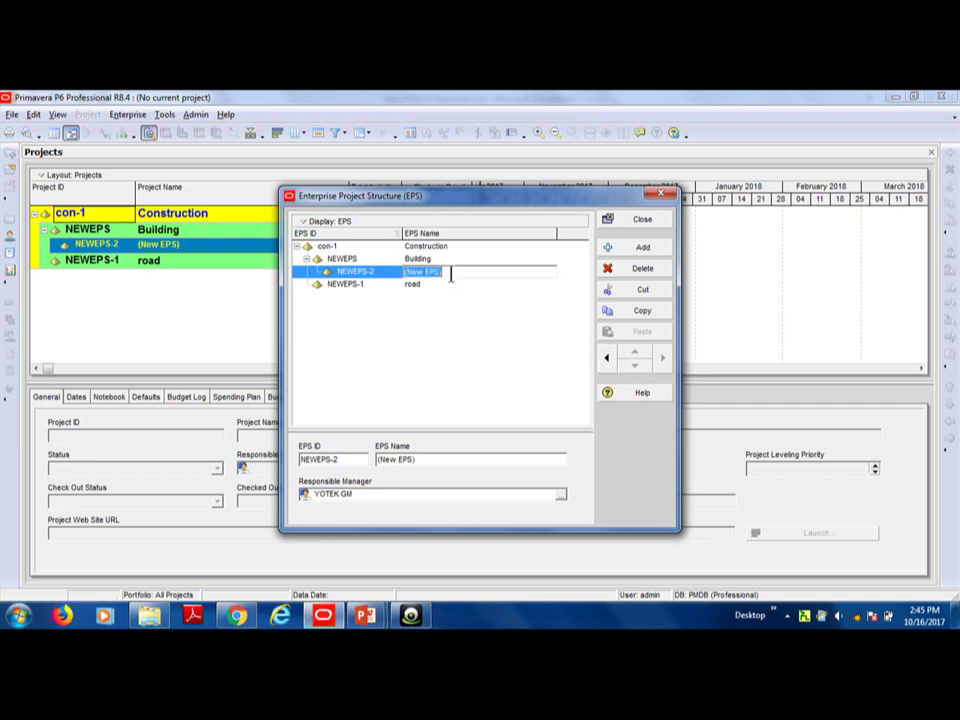
{"action": "type", "text": "North Area"}
Step: Add another EPS element, indent it beneath Building, and name it Addis abea Area
{"action": "left_click", "coordinate": [431, 260]}
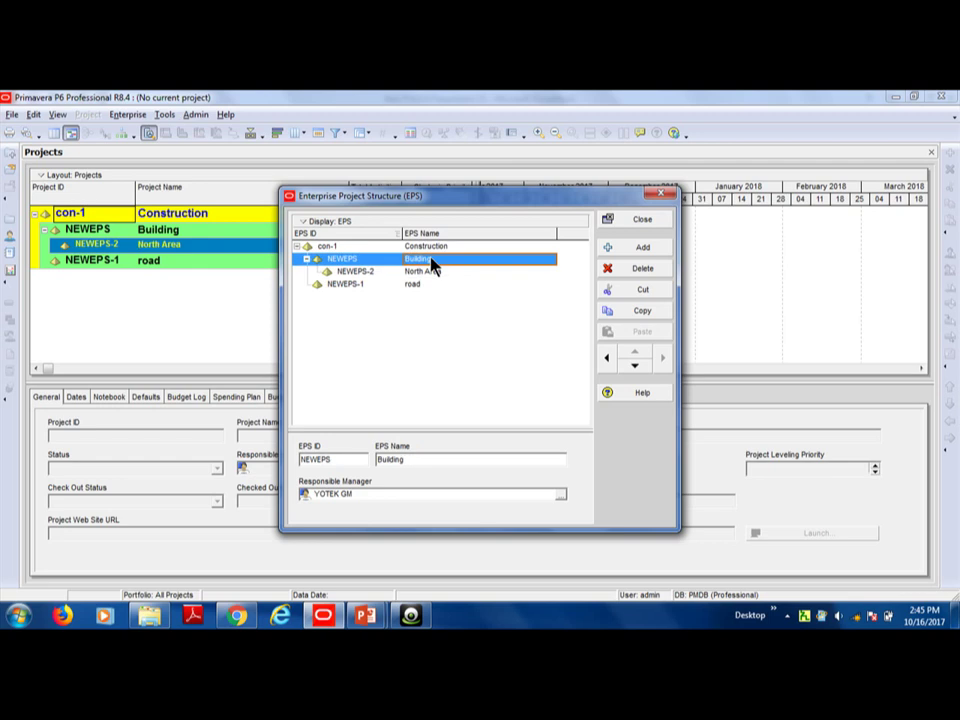
{"action": "left_click", "coordinate": [645, 252]}
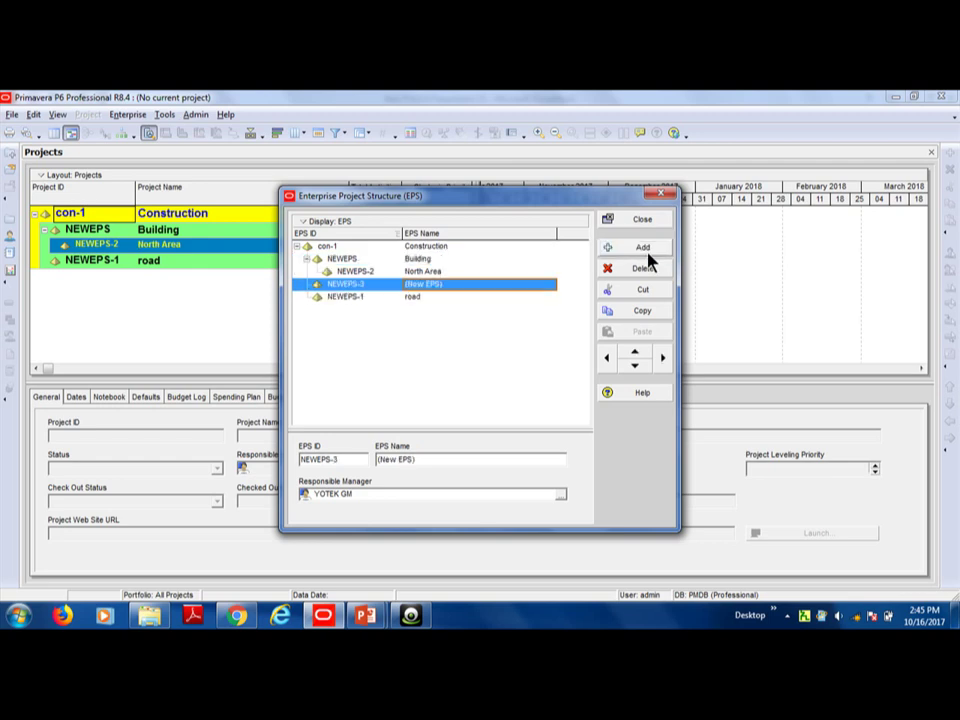
{"action": "left_click", "coordinate": [662, 362]}
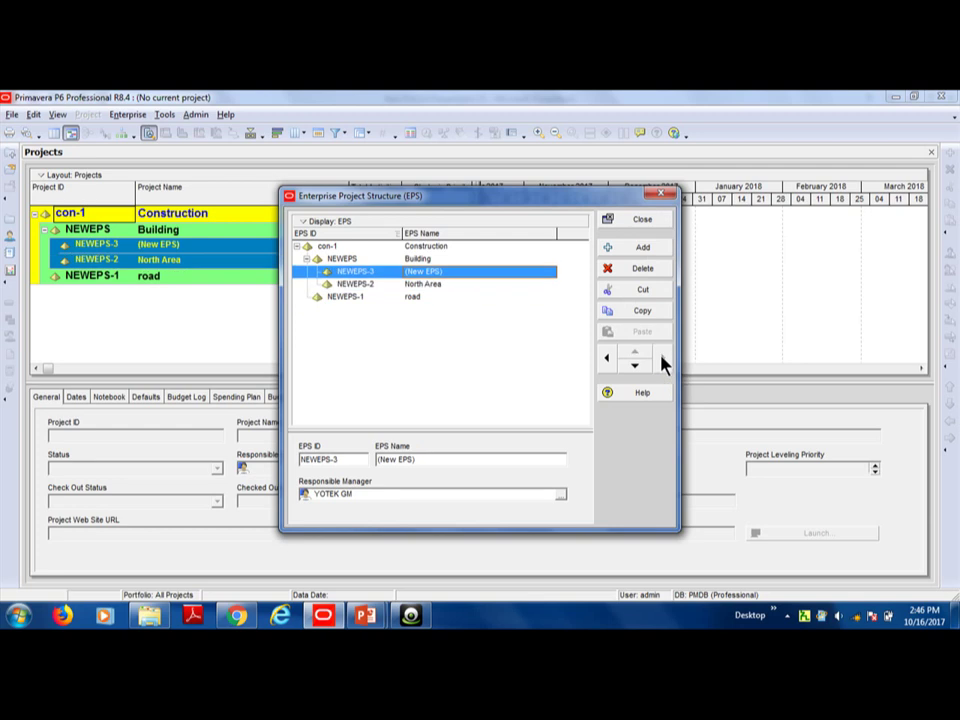
{"action": "left_click", "coordinate": [487, 268]}
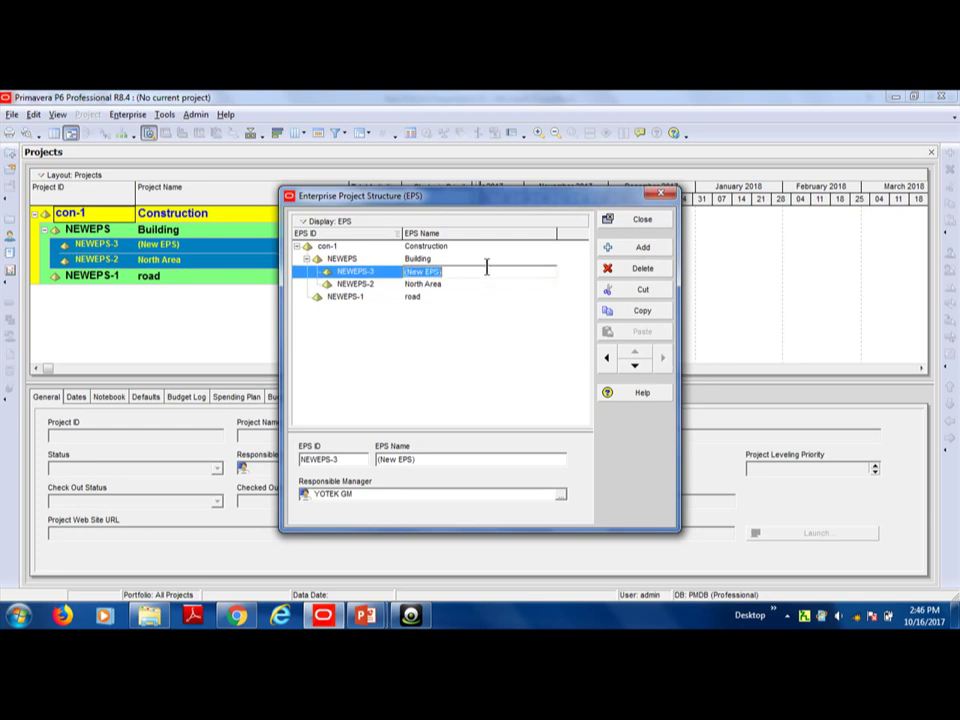
{"action": "type", "text": "Addis abea Area"}
Step: Add a third area element beneath Building and name it Southe Area
{"action": "left_click", "coordinate": [457, 256]}
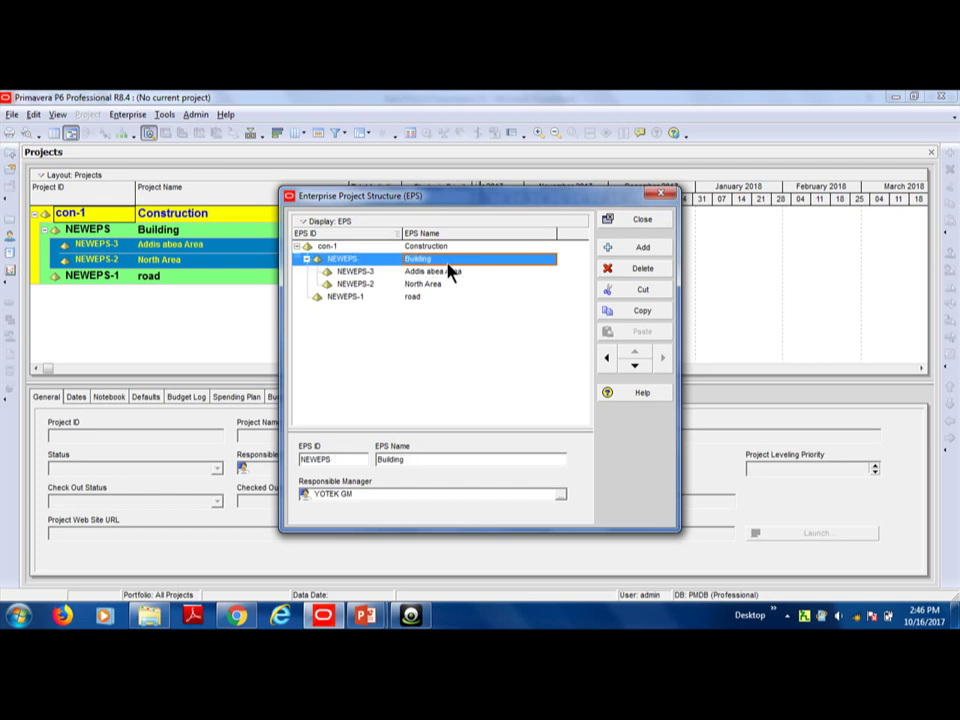
{"action": "left_click", "coordinate": [618, 249]}
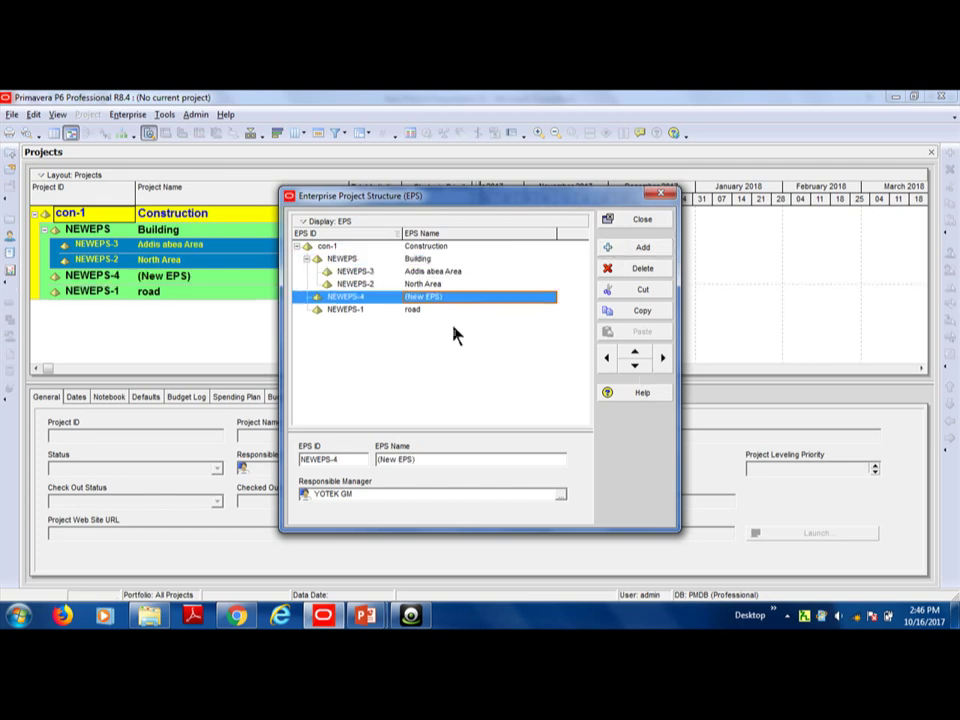
{"action": "left_click", "coordinate": [662, 358]}
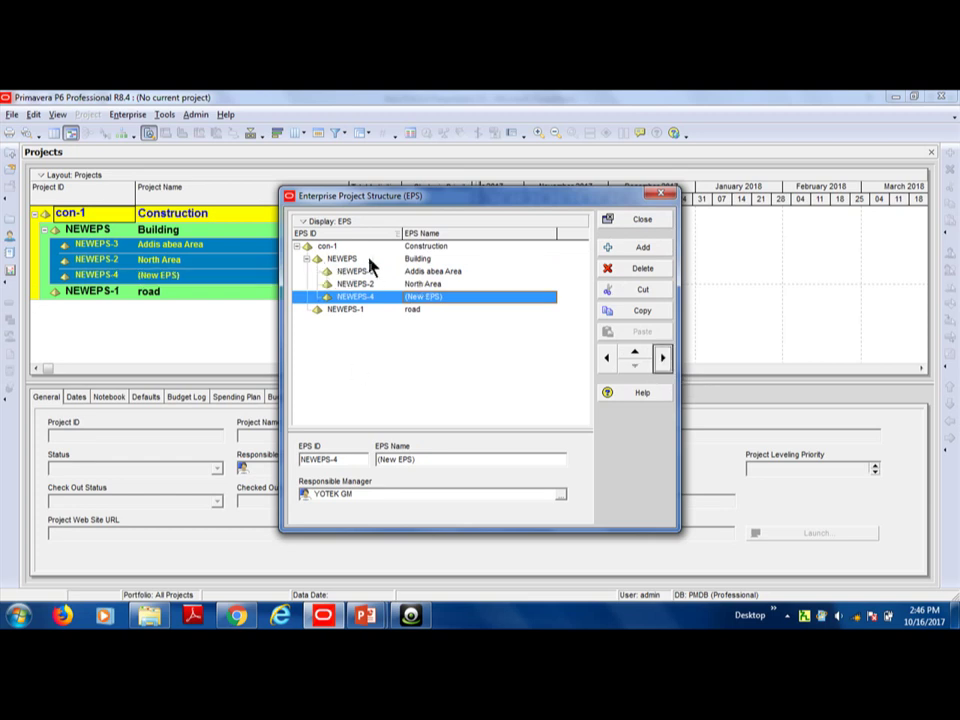
{"action": "left_click", "coordinate": [443, 297]}
{"action": "left_click", "coordinate": [443, 297]}
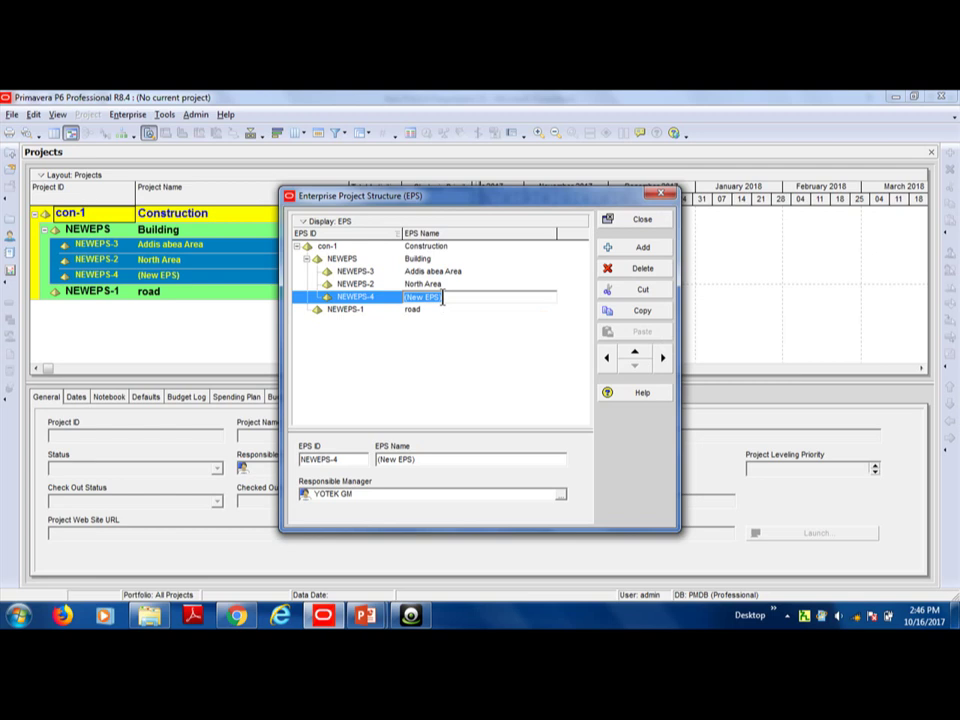
{"action": "type", "text": "Southe Area"}
Step: Add an EPS element, indent it beneath road, and name it Mantainance
{"action": "left_click", "coordinate": [427, 311]}
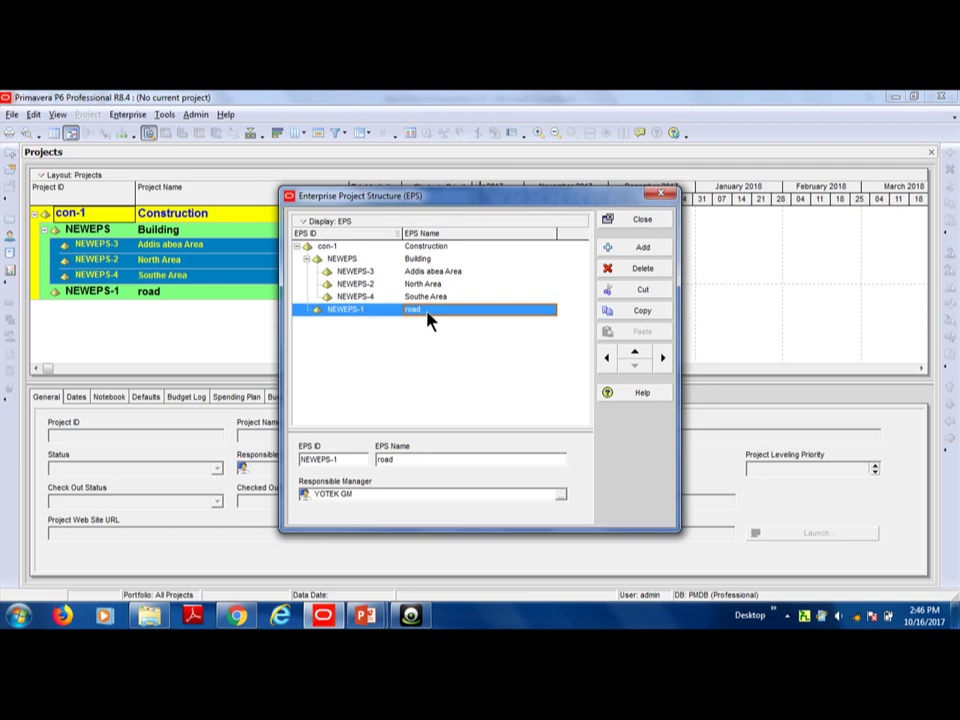
{"action": "left_click", "coordinate": [632, 250]}
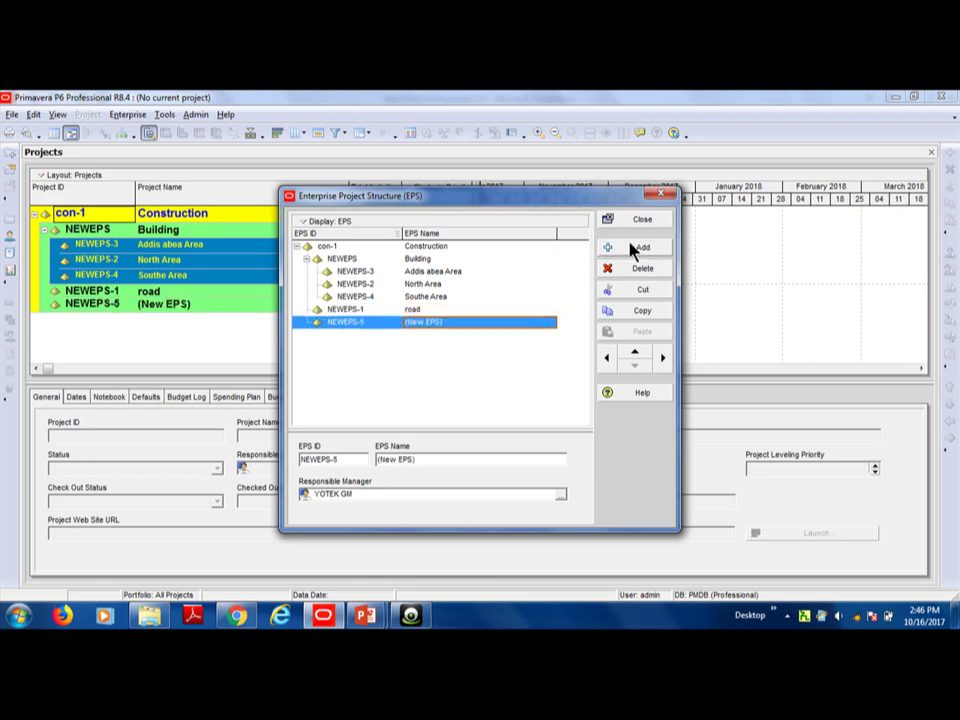
{"action": "left_click", "coordinate": [661, 363]}
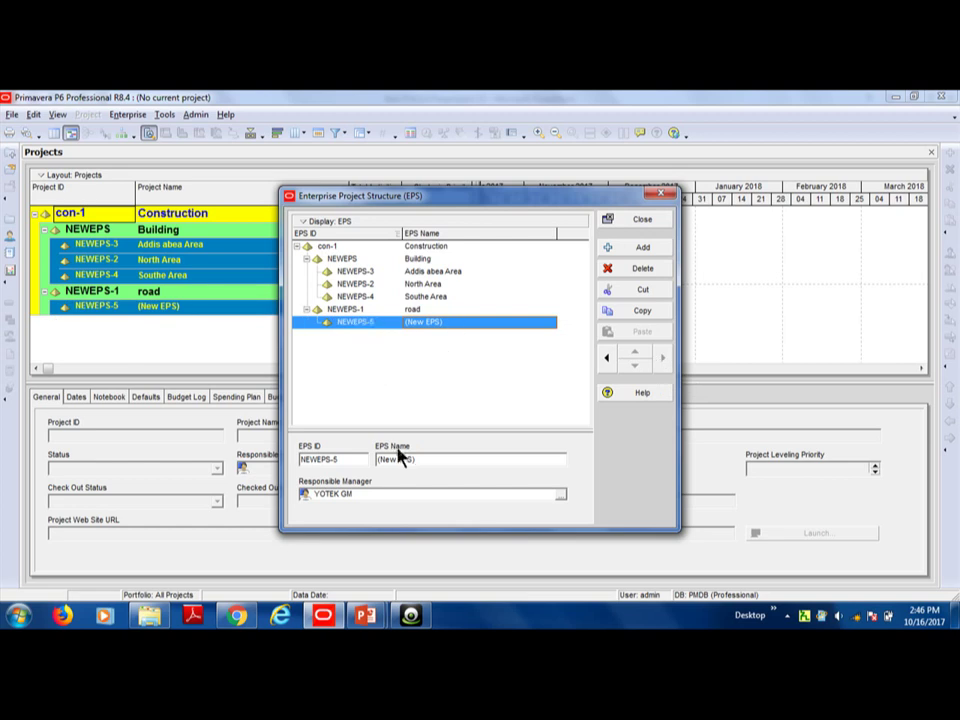
{"action": "key", "text": "BackSpace"}
{"action": "key", "text": "BackSpace"}
{"action": "key", "text": "BackSpace"}
{"action": "key", "text": "BackSpace"}
{"action": "key", "text": "BackSpace"}
{"action": "key", "text": "BackSpace"}
{"action": "key", "text": "BackSpace"}
{"action": "key", "text": "BackSpace"}
{"action": "key", "text": "BackSpace"}
{"action": "type", "text": "Mantainance"}
Step: Add an element named New Road beneath road, plus one more element at that level with its default name
{"action": "left_click", "coordinate": [645, 250]}
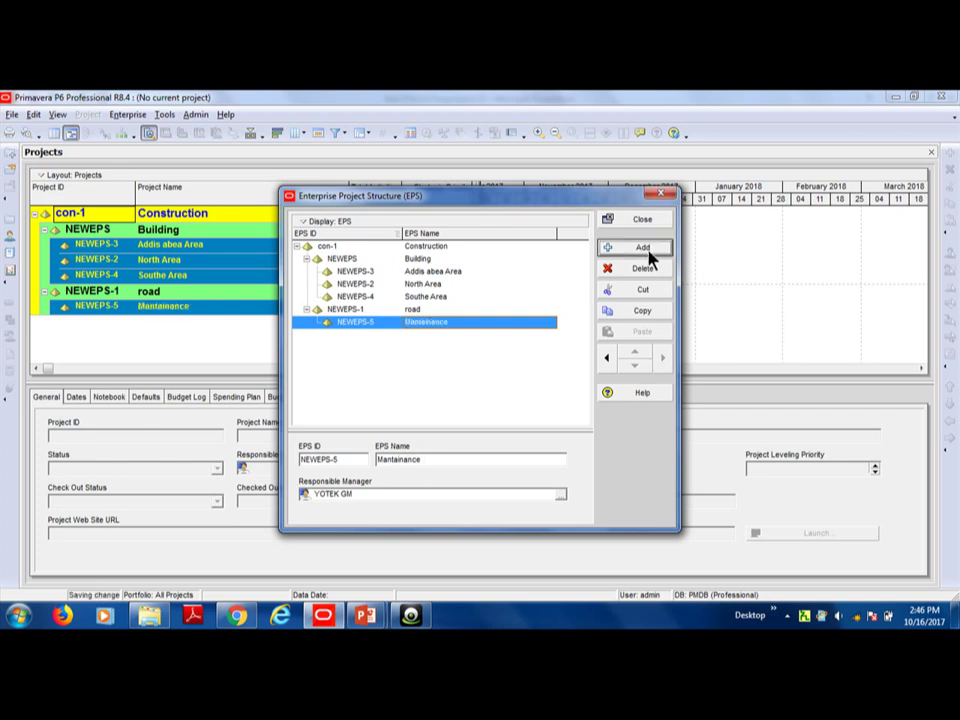
{"action": "double_click", "coordinate": [429, 460]}
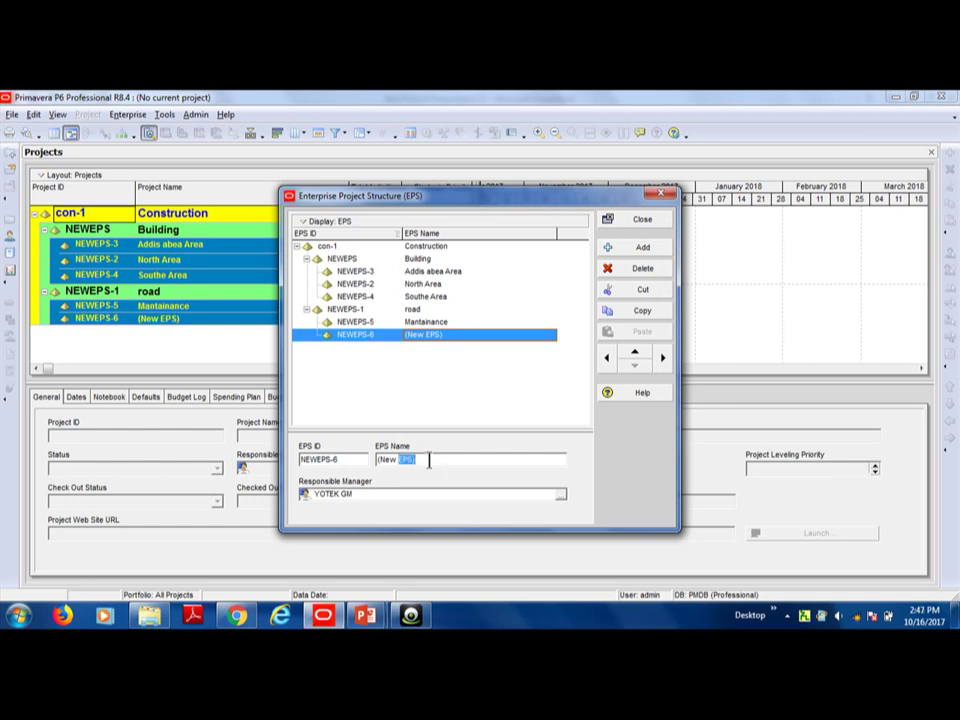
{"action": "key", "text": "BackSpace"}
{"action": "key", "text": "BackSpace"}
{"action": "key", "text": "BackSpace"}
{"action": "key", "text": "BackSpace"}
{"action": "key", "text": "BackSpace"}
{"action": "key", "text": "BackSpace"}
{"action": "type", "text": "Nea"}
{"action": "type", "text": " Roa"}
{"action": "type", "text": "d"}
{"action": "left_click", "coordinate": [645, 250]}
{"action": "left_click", "coordinate": [645, 250]}
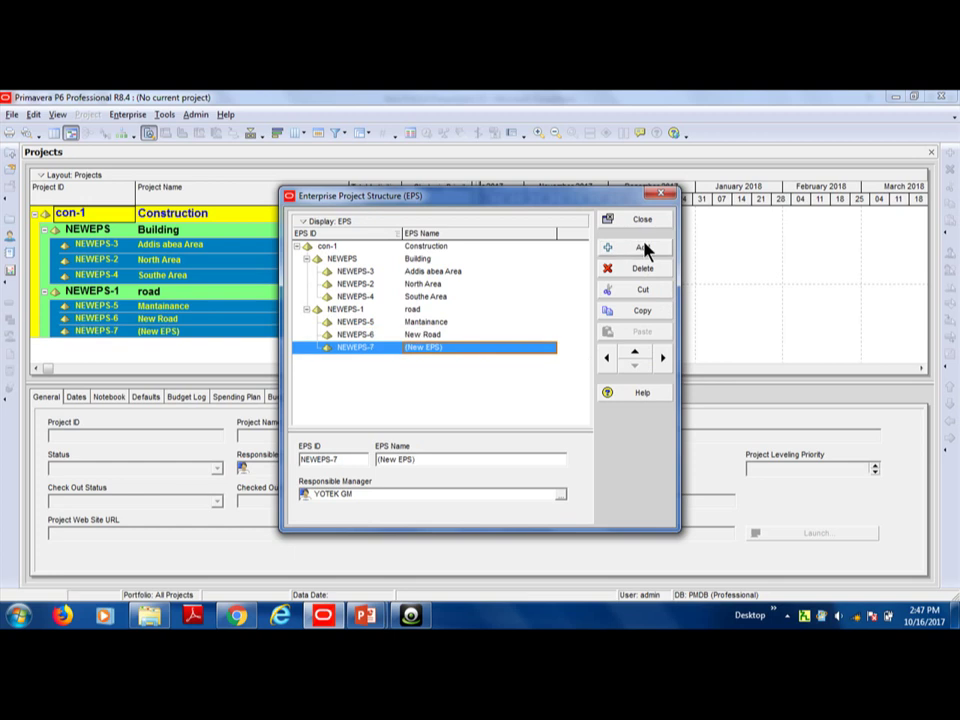
{"action": "left_click", "coordinate": [434, 261]}
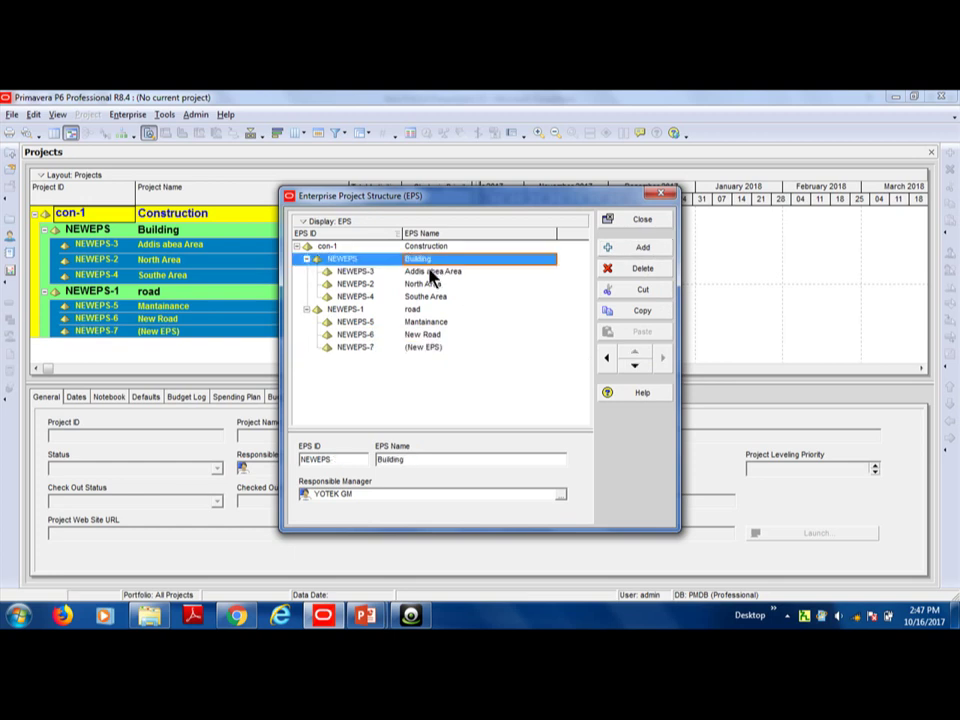
{"action": "left_click", "coordinate": [430, 271]}
{"action": "left_click", "coordinate": [439, 261]}
{"action": "left_click", "coordinate": [450, 271]}
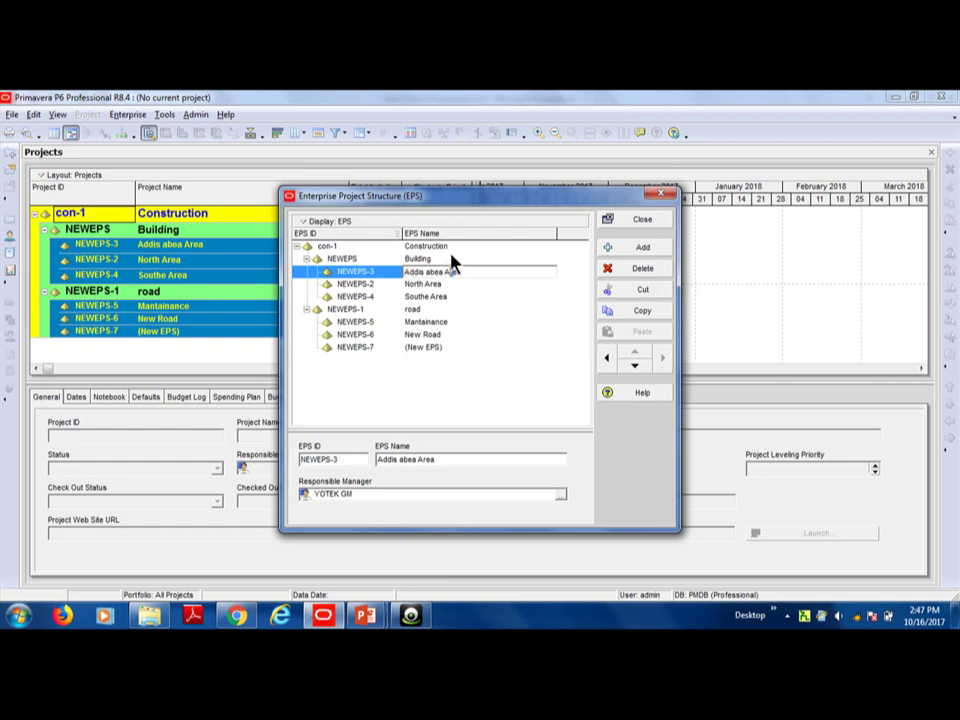
{"action": "left_click", "coordinate": [452, 259]}
{"action": "left_click", "coordinate": [452, 271]}
{"action": "left_click", "coordinate": [452, 259]}
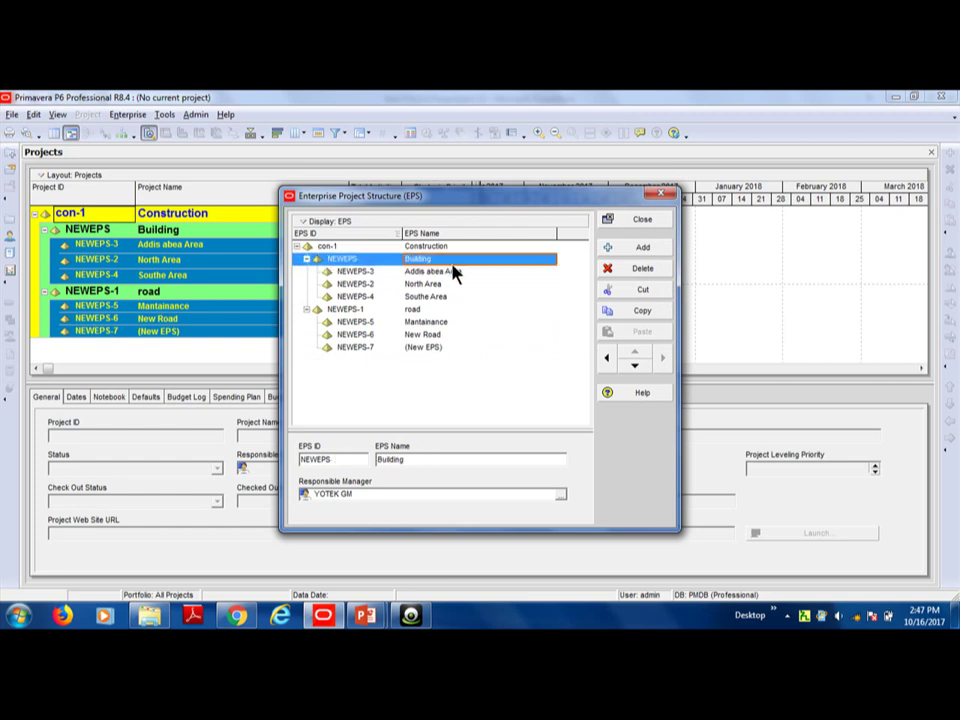
Step: Add an EPS element, indent it beneath Addis abea Area, and name it Project 1
{"action": "left_click", "coordinate": [450, 271]}
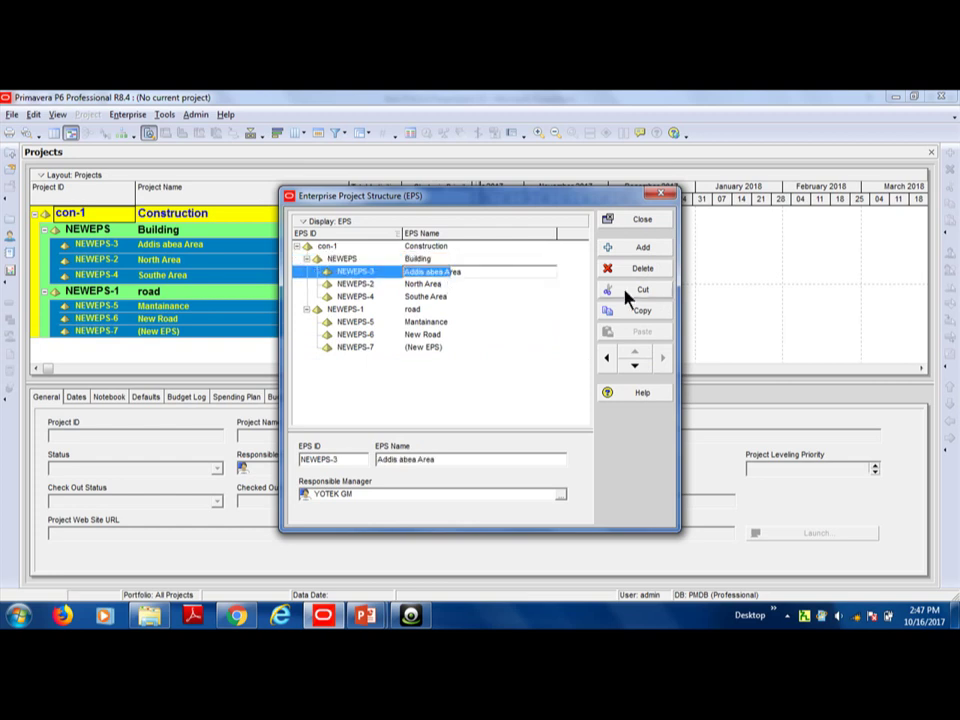
{"action": "key", "text": "Return"}
{"action": "left_click", "coordinate": [631, 252]}
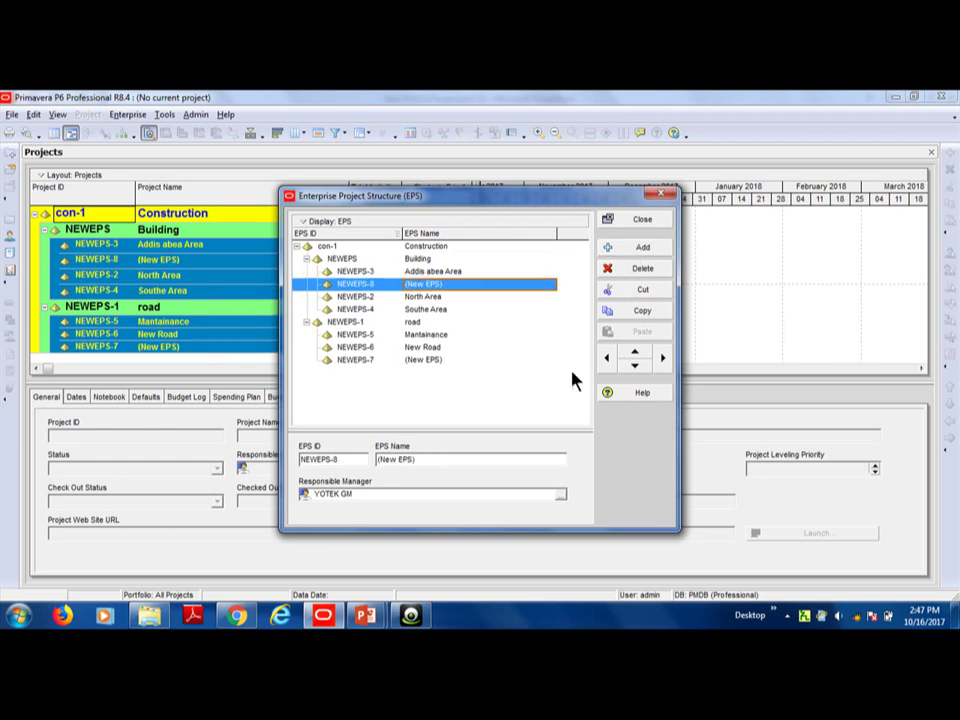
{"action": "left_click", "coordinate": [662, 358]}
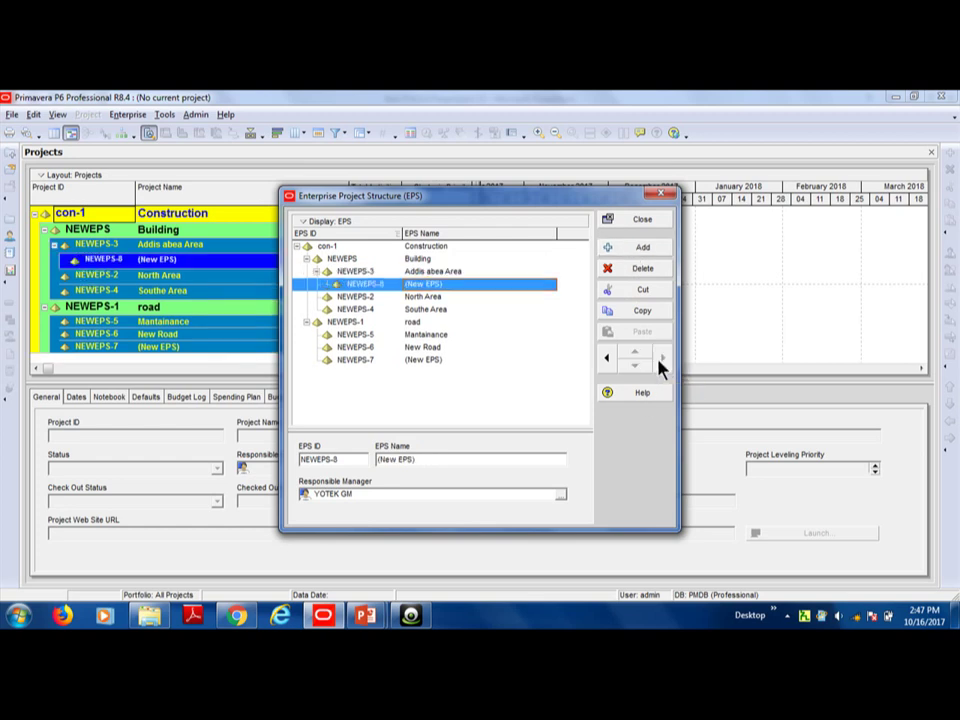
{"action": "left_click", "coordinate": [448, 285]}
{"action": "type", "text": "Project"}
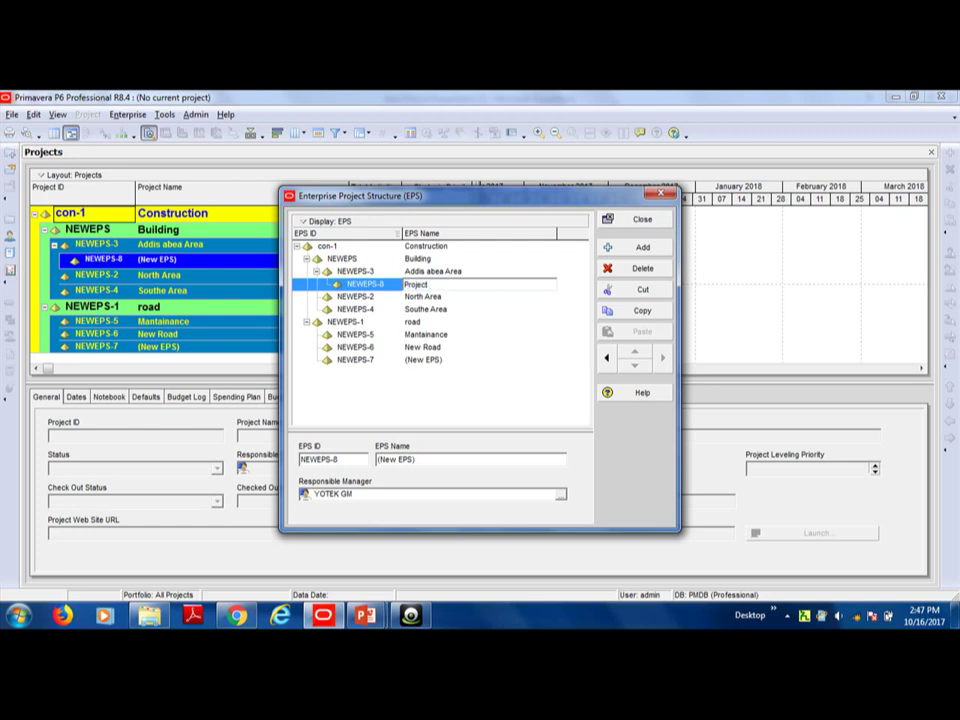
{"action": "type", "text": " 1"}
Step: Add a second EPS element beneath Addis abea Area and name it Project 2
{"action": "left_click", "coordinate": [440, 271]}
{"action": "left_click", "coordinate": [623, 251]}
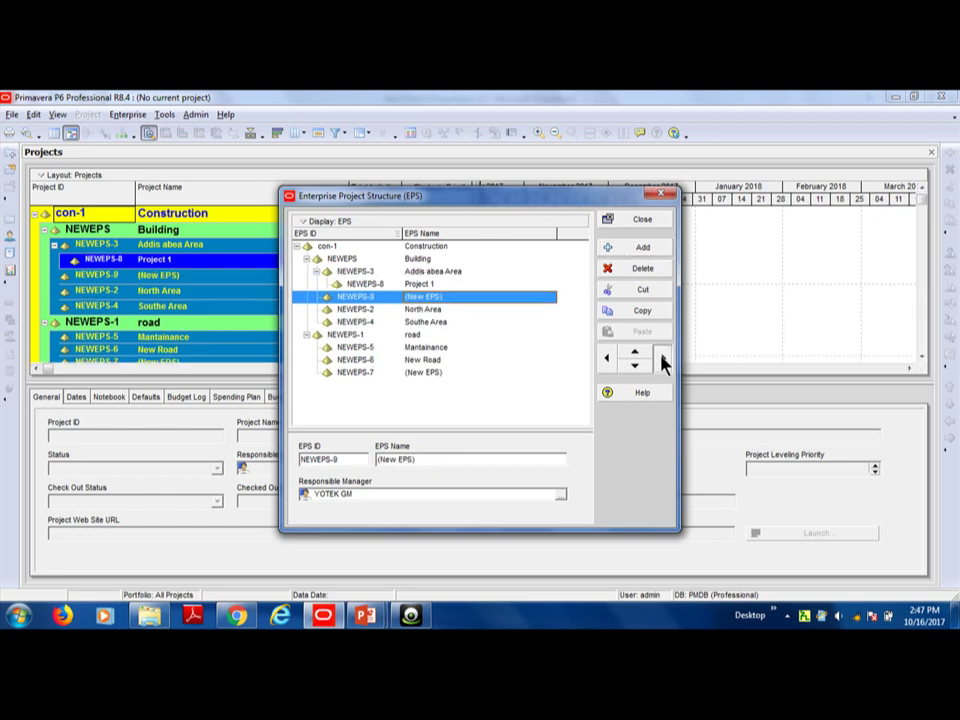
{"action": "left_click", "coordinate": [662, 362]}
{"action": "left_click", "coordinate": [476, 284]}
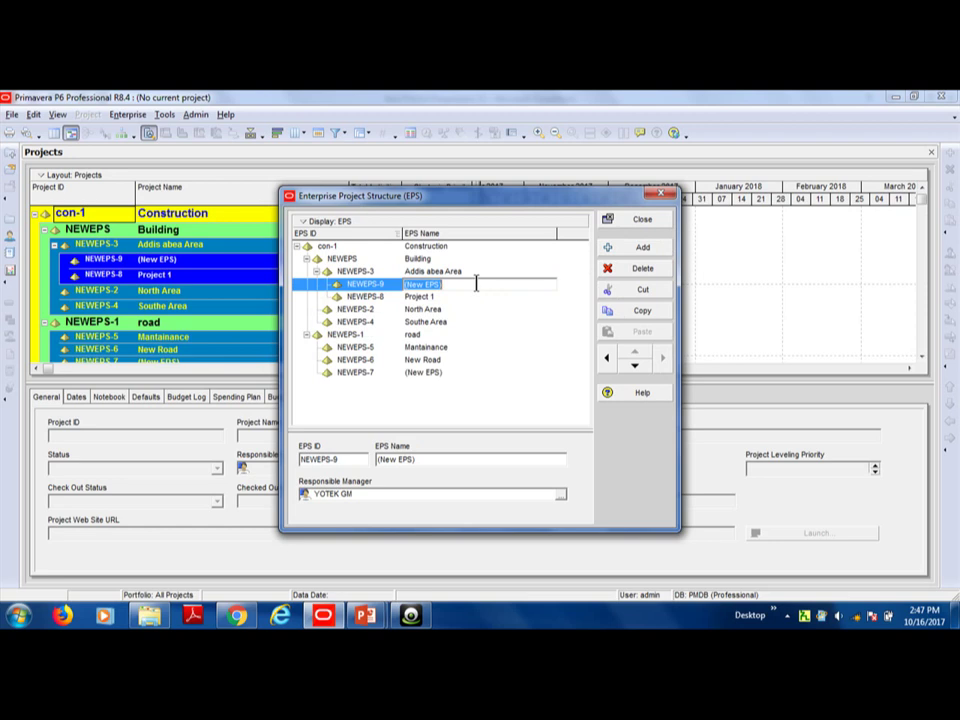
{"action": "type", "text": "Project 2"}
{"action": "key", "text": "Return"}
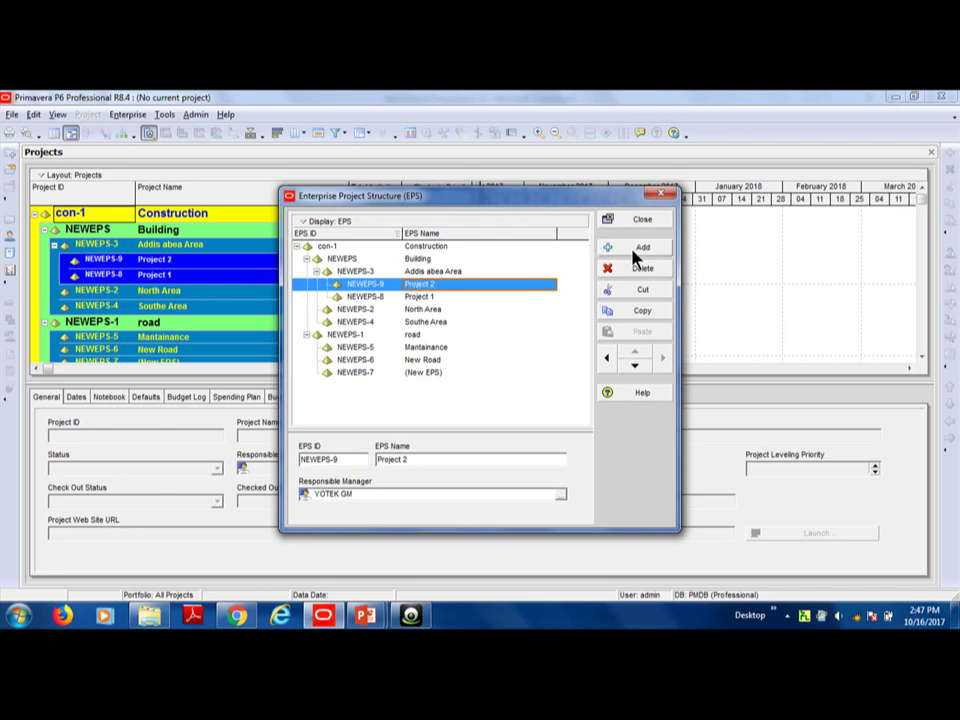
Step: Add another EPS element at the same level as Project 2 and name it Project 3
{"action": "left_click", "coordinate": [633, 252]}
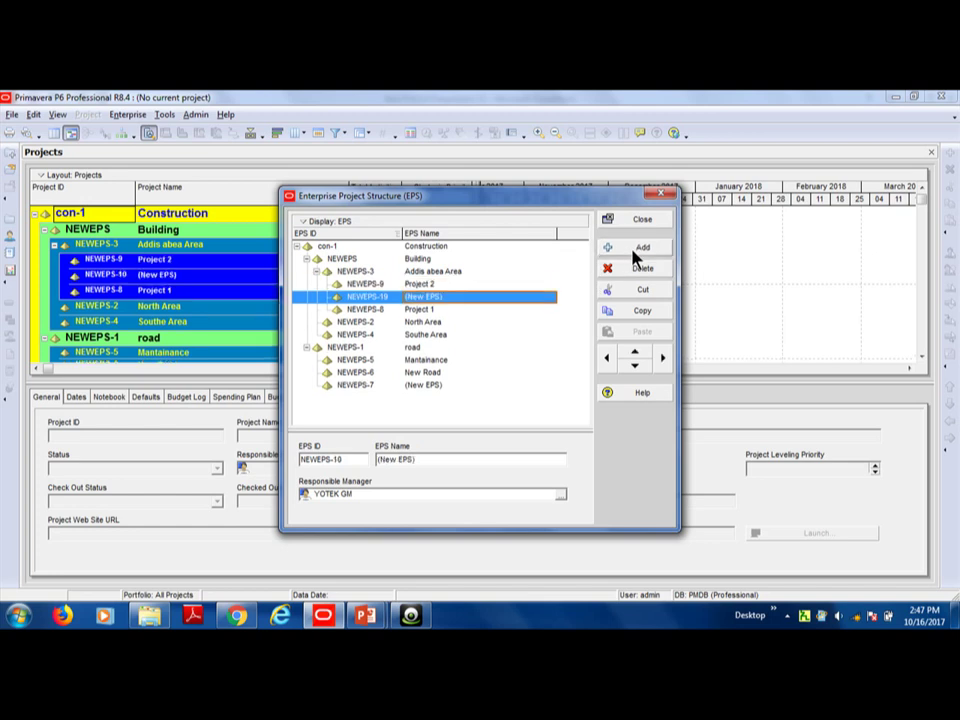
{"action": "left_click", "coordinate": [479, 296]}
{"action": "type", "text": "Project"}
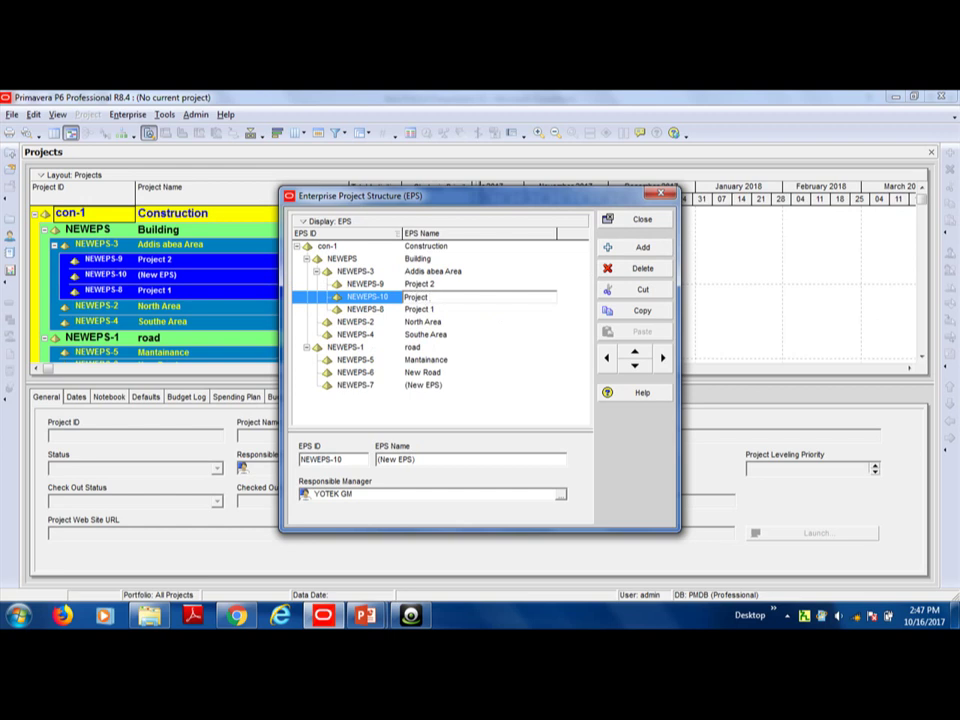
{"action": "type", "text": " 3"}
{"action": "left_click", "coordinate": [452, 322]}
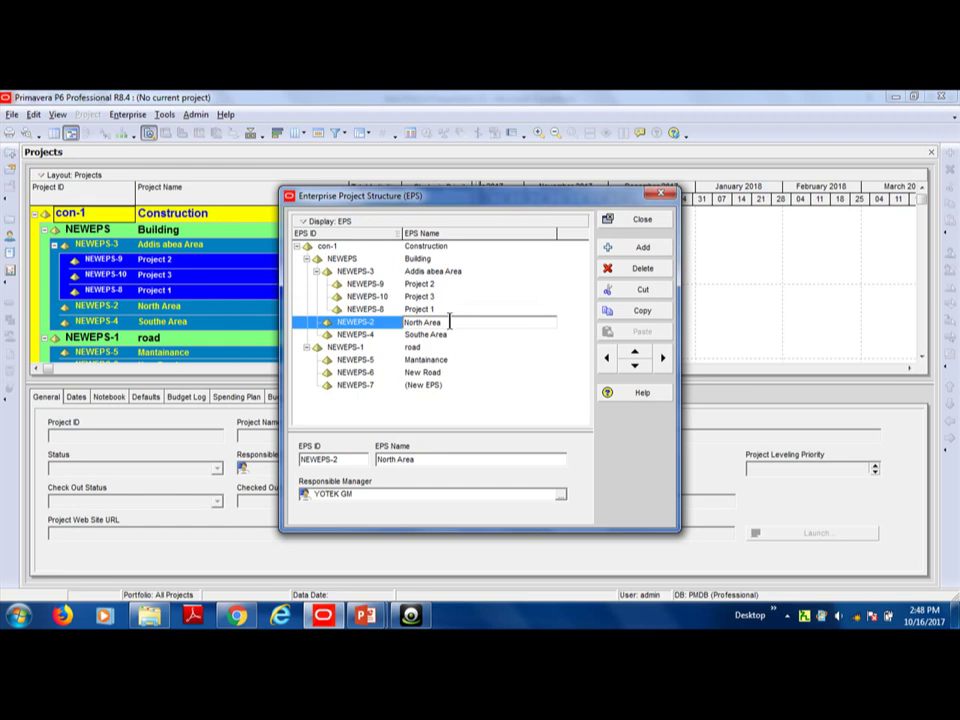
{"action": "key", "text": "BackSpace"}
{"action": "key", "text": "BackSpace"}
{"action": "key", "text": "BackSpace"}
{"action": "key", "text": "BackSpace"}
{"action": "key", "text": "BackSpace"}
{"action": "key", "text": "BackSpace"}
{"action": "key", "text": "BackSpace"}
{"action": "key", "text": "BackSpace"}
{"action": "key", "text": "BackSpace"}
{"action": "key", "text": "BackSpace"}
{"action": "key", "text": "Escape"}
{"action": "key", "text": "Escape"}
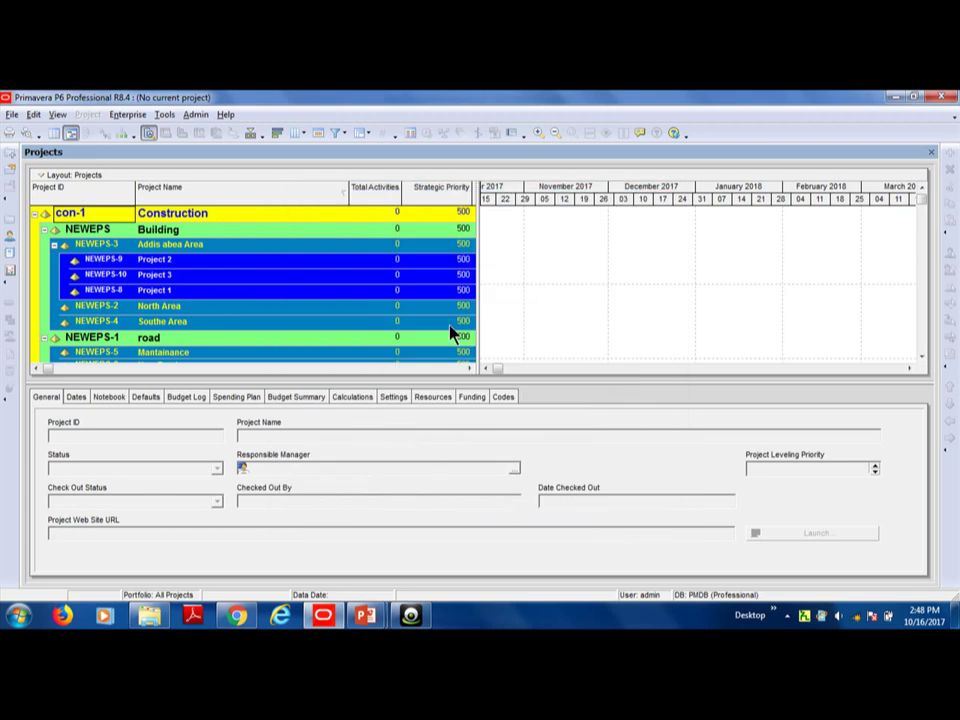
Step: Reopen the Enterprise Project Structure, add an element indented beneath North Area, and name it Project 4
{"action": "left_click", "coordinate": [142, 115]}
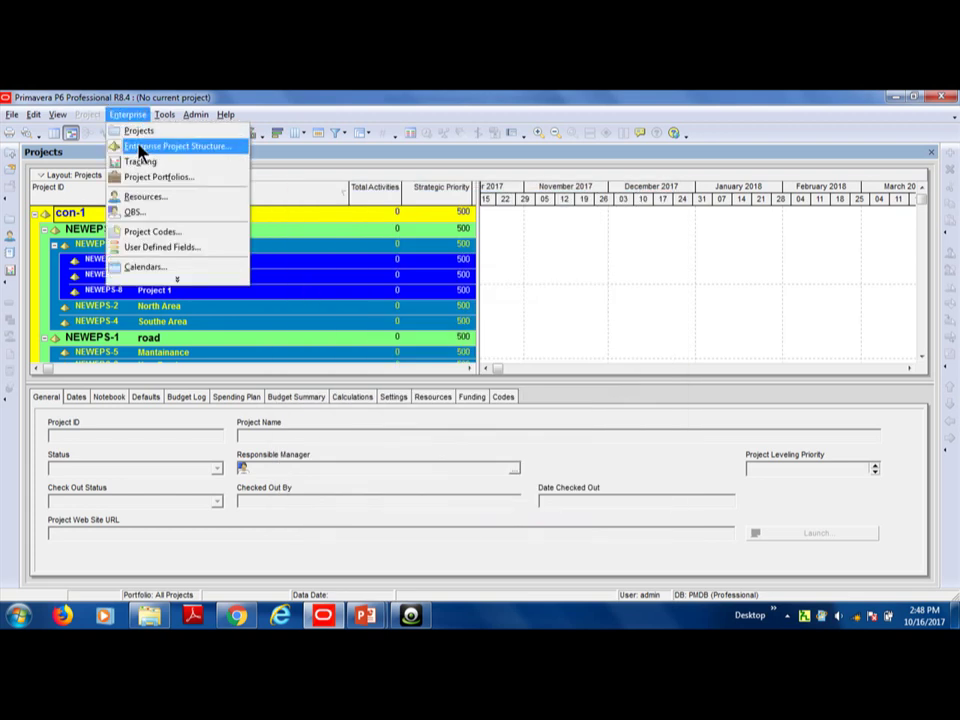
{"action": "left_click", "coordinate": [150, 146]}
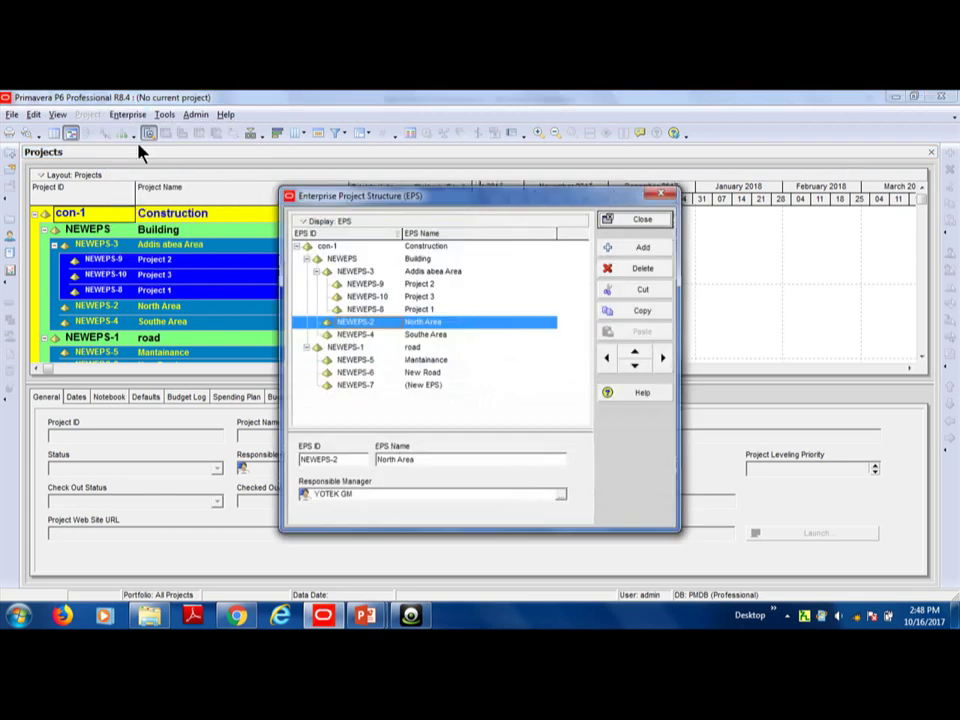
{"action": "left_click", "coordinate": [634, 254]}
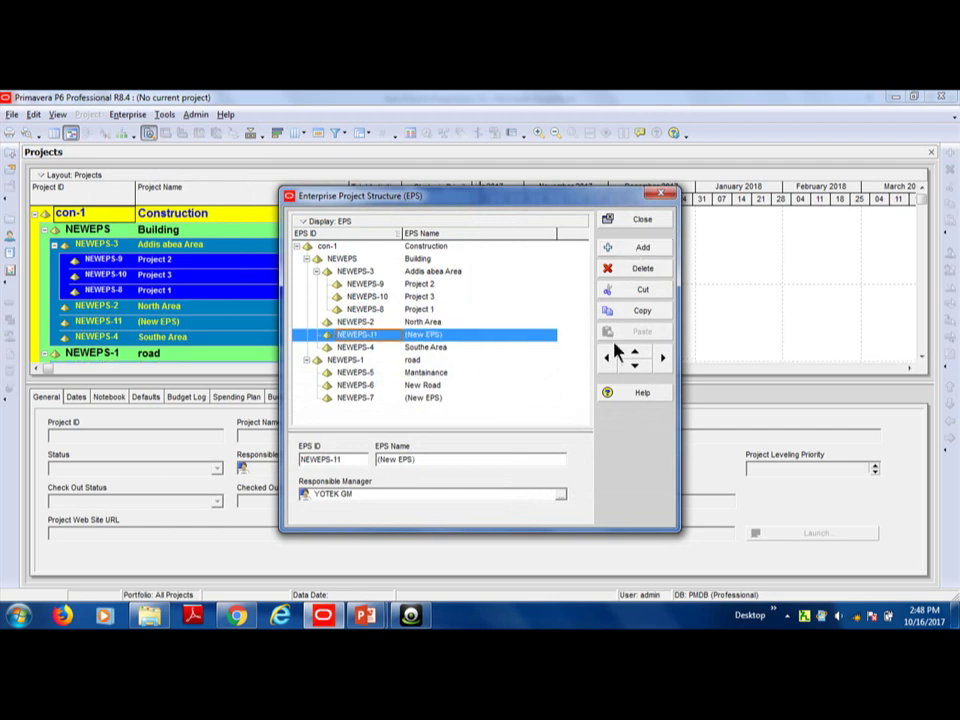
{"action": "left_click", "coordinate": [662, 357]}
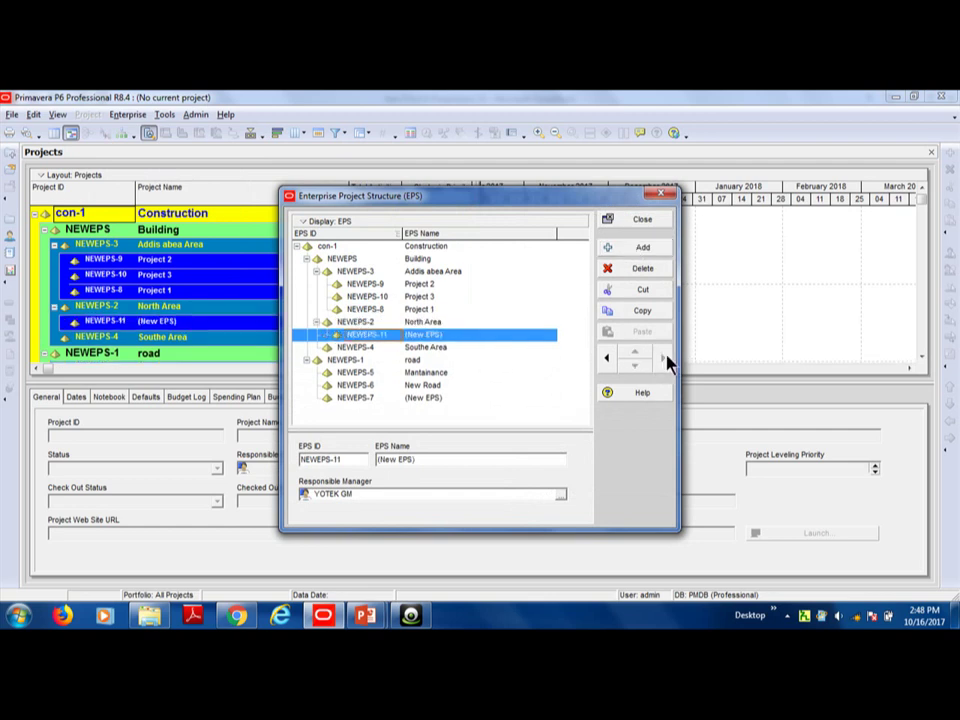
{"action": "left_click", "coordinate": [473, 335]}
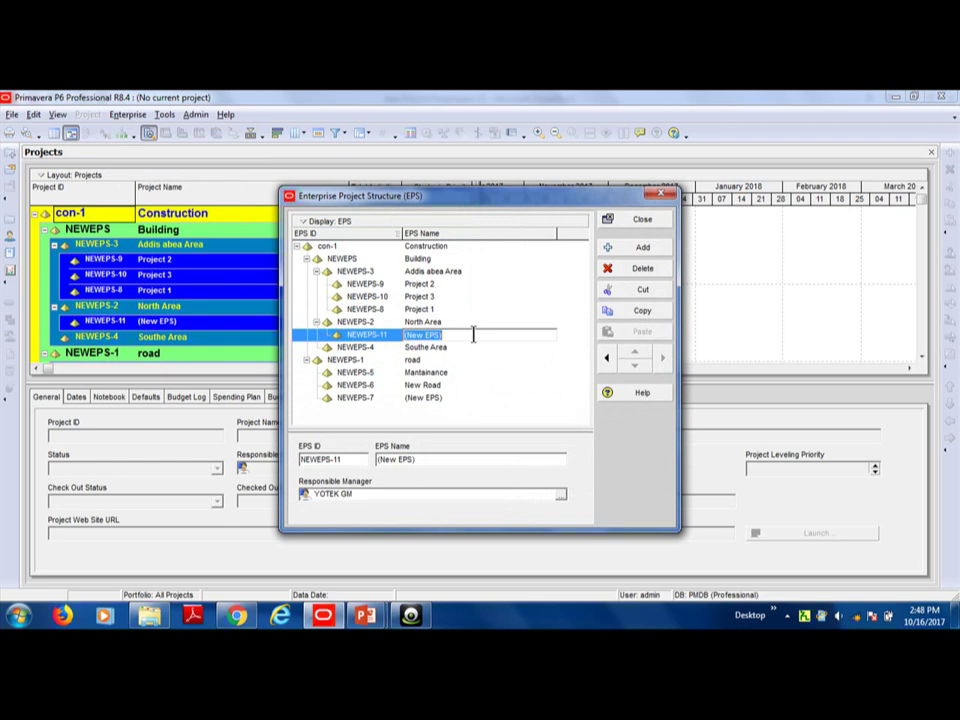
{"action": "type", "text": "Project 4"}
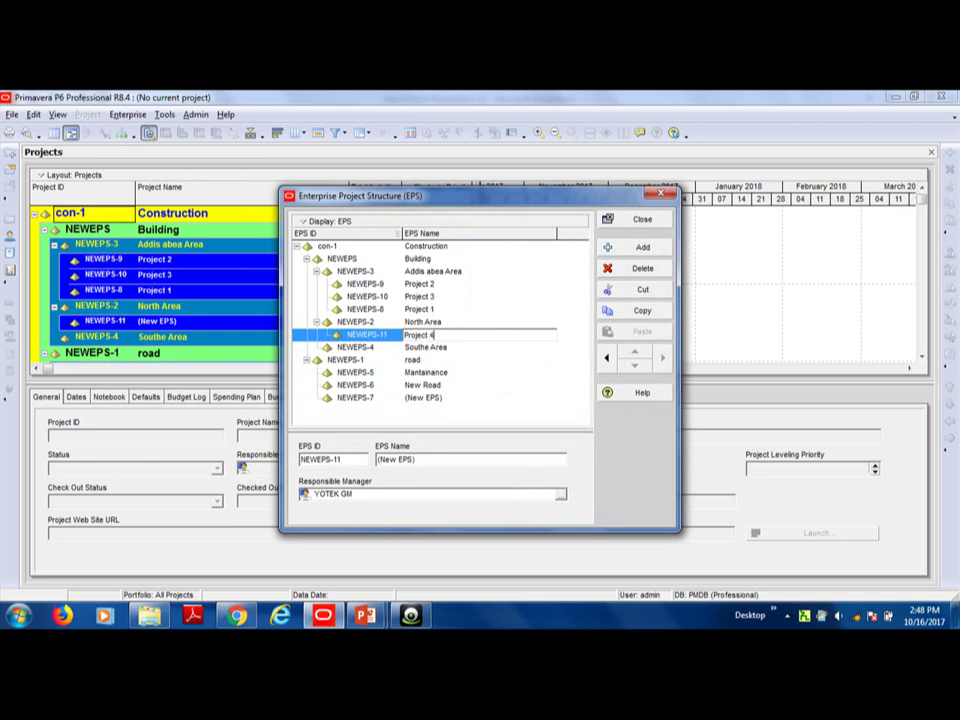
Step: Add a second EPS element beneath North Area and name it Project 5
{"action": "left_click", "coordinate": [457, 322]}
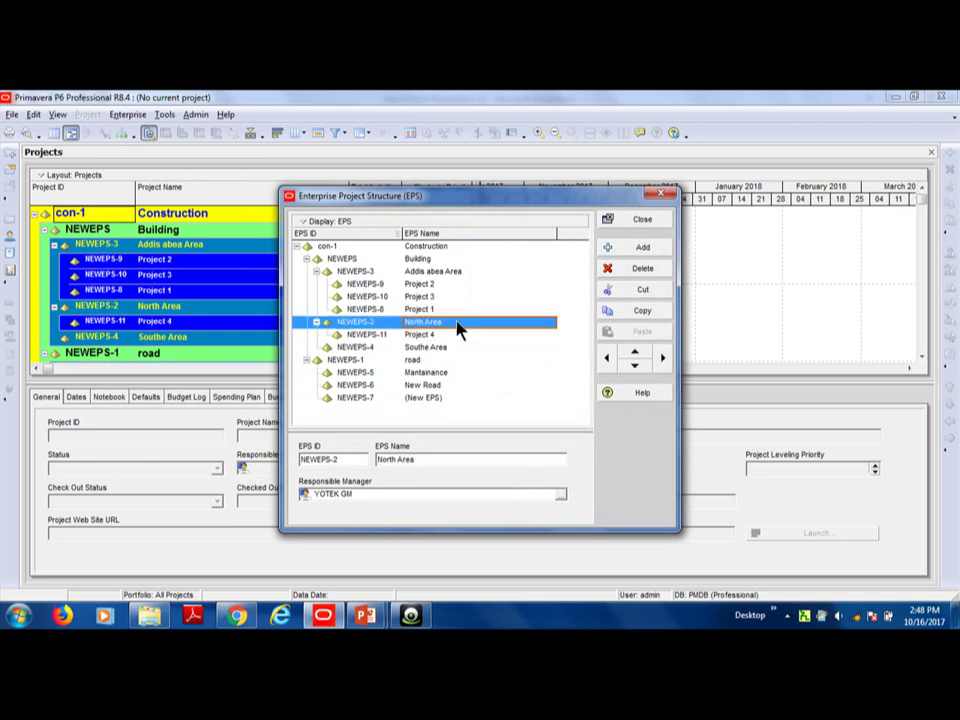
{"action": "left_click", "coordinate": [617, 255]}
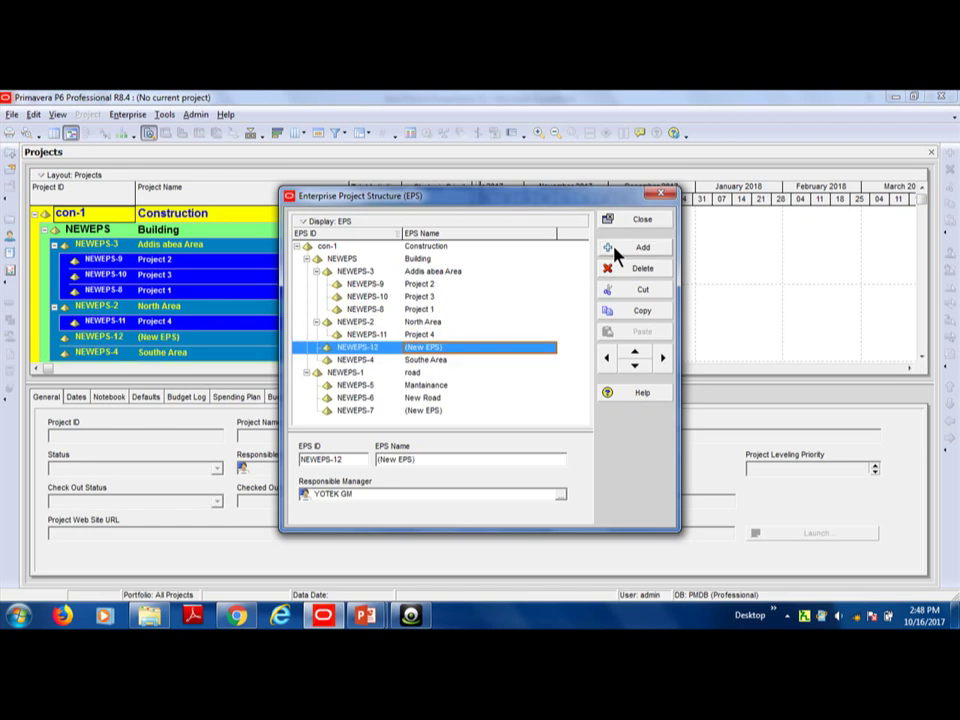
{"action": "left_click", "coordinate": [663, 360]}
{"action": "left_click", "coordinate": [447, 335]}
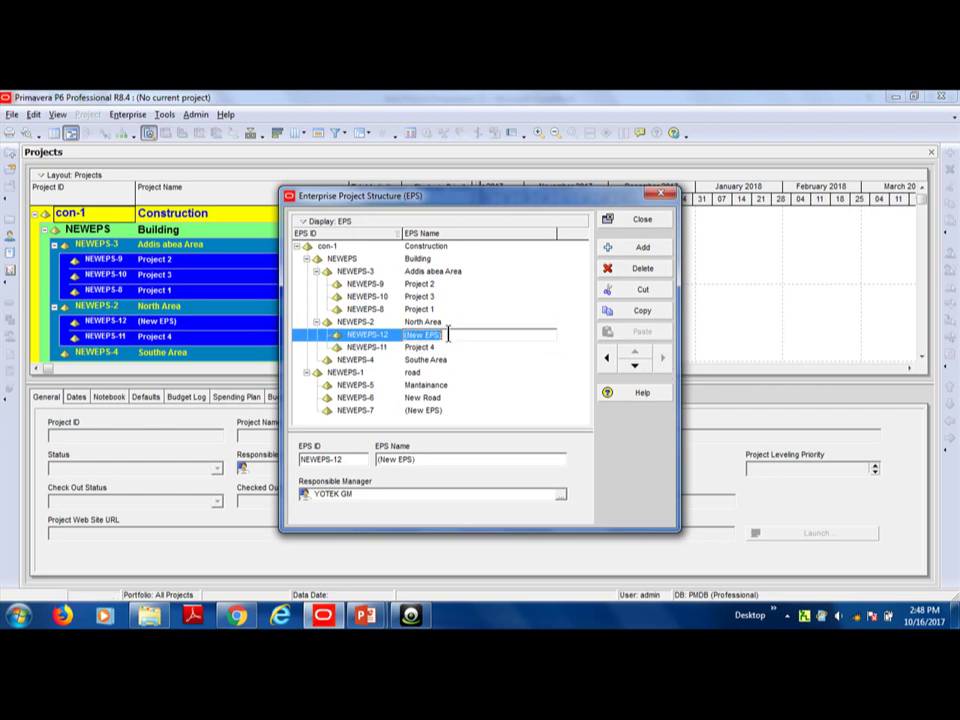
{"action": "type", "text": "Project 5"}
Step: Add an EPS element indented beneath Southe Area, name it Project 6, and close the Enterprise Project Structure dialog
{"action": "left_click", "coordinate": [423, 362]}
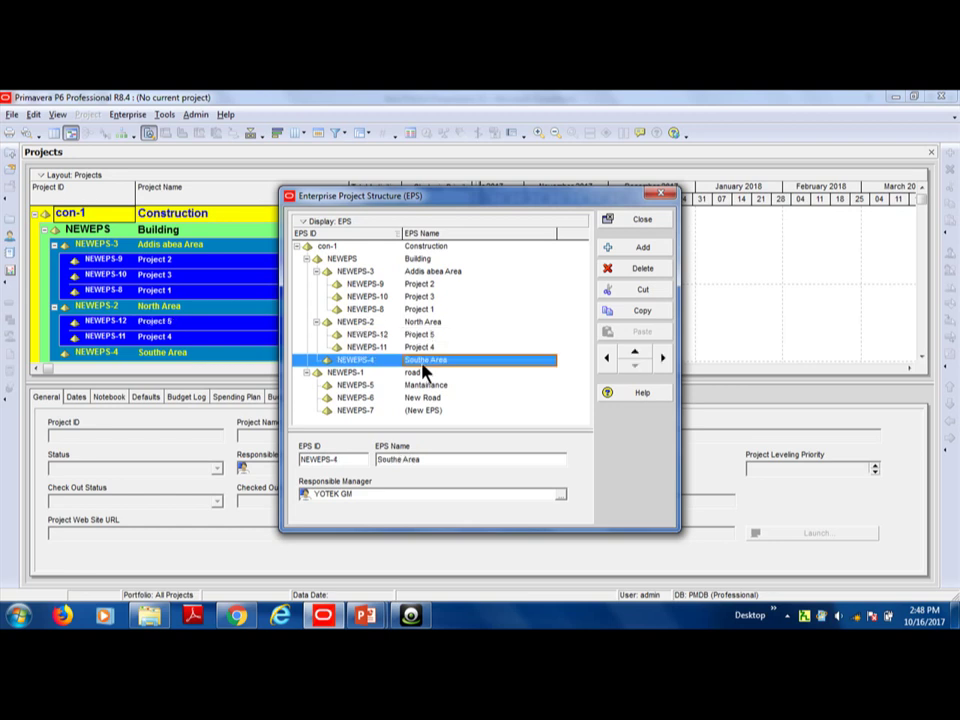
{"action": "left_click", "coordinate": [652, 250]}
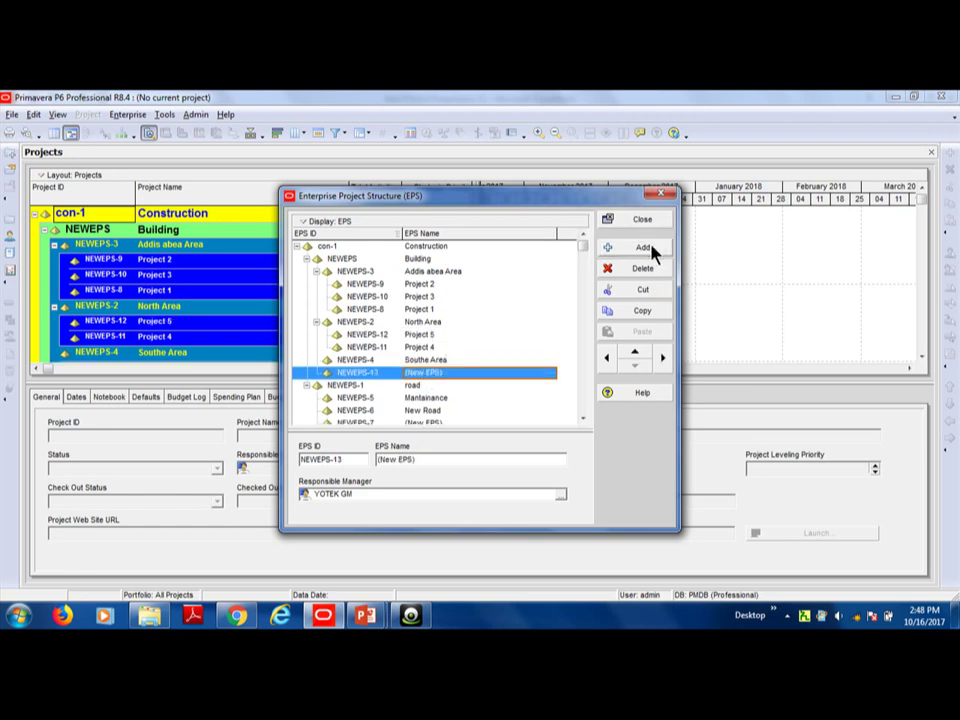
{"action": "left_click", "coordinate": [663, 357]}
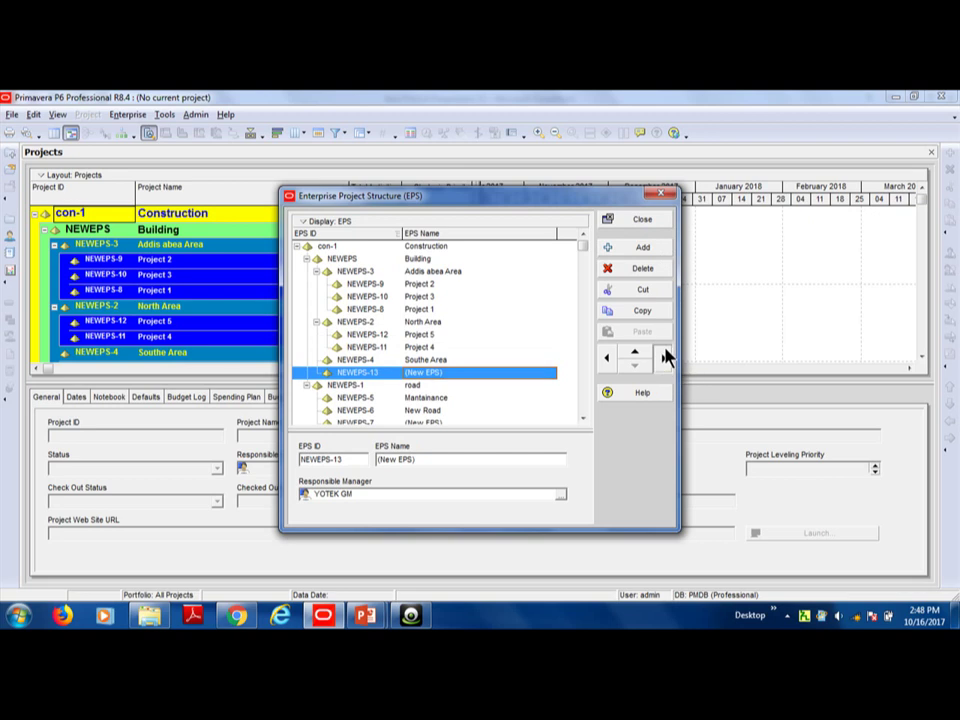
{"action": "left_click", "coordinate": [458, 371]}
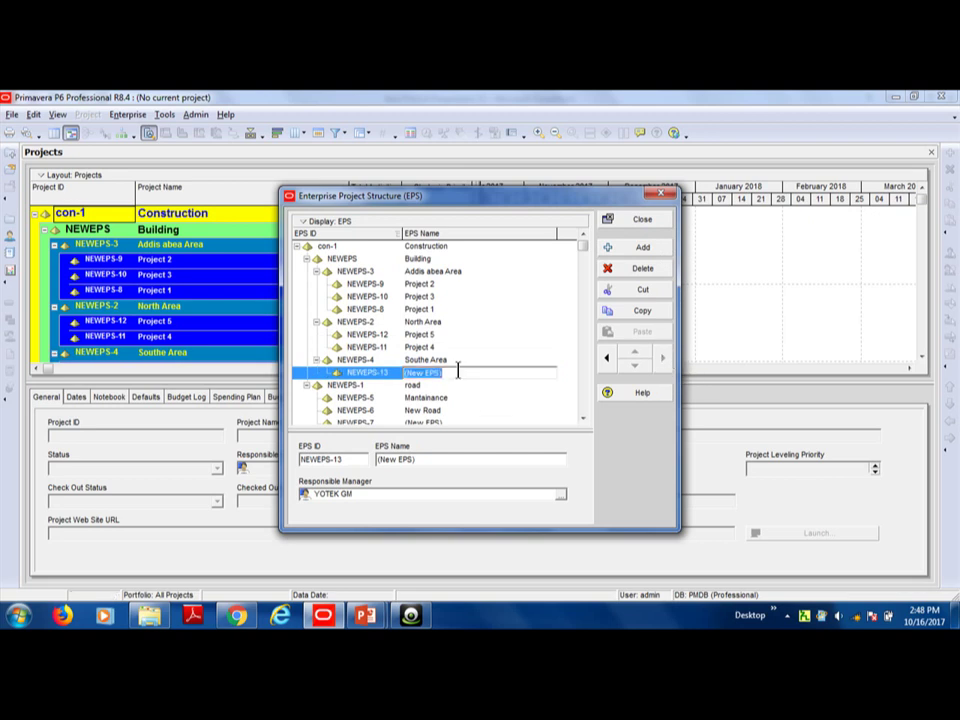
{"action": "type", "text": "Project 6"}
{"action": "left_click", "coordinate": [440, 360]}
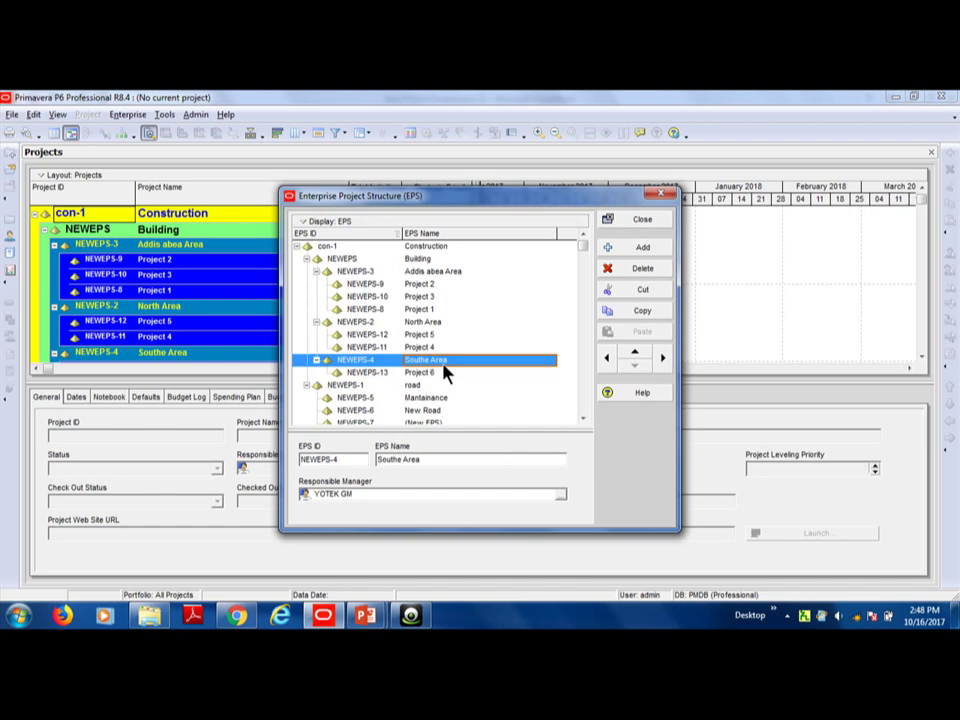
{"action": "left_click", "coordinate": [422, 387]}
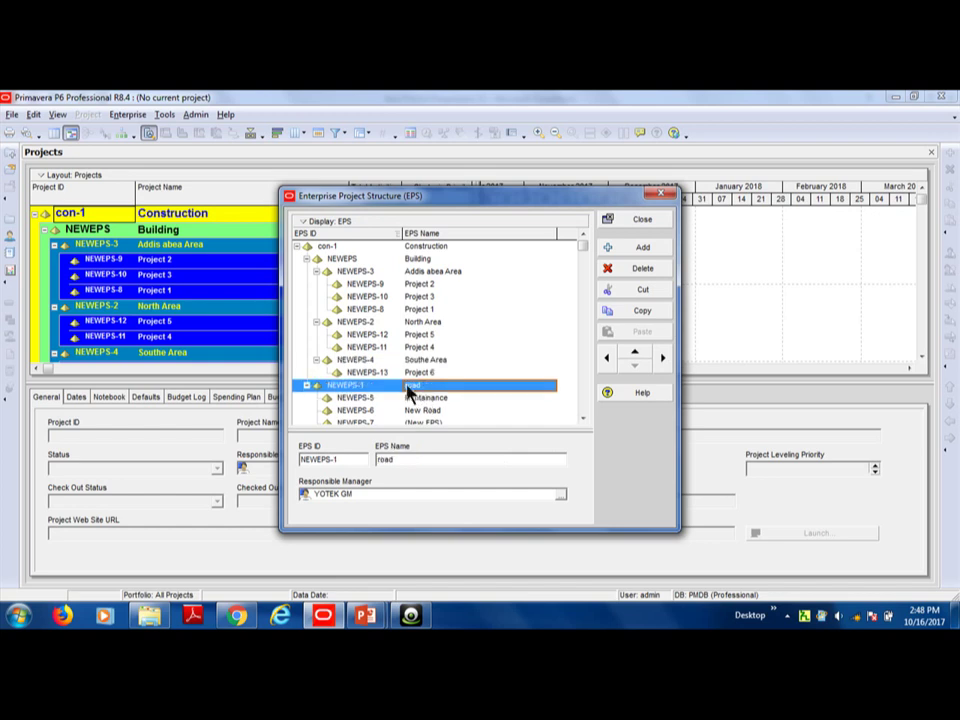
{"action": "left_click", "coordinate": [407, 386]}
{"action": "left_click", "coordinate": [433, 372]}
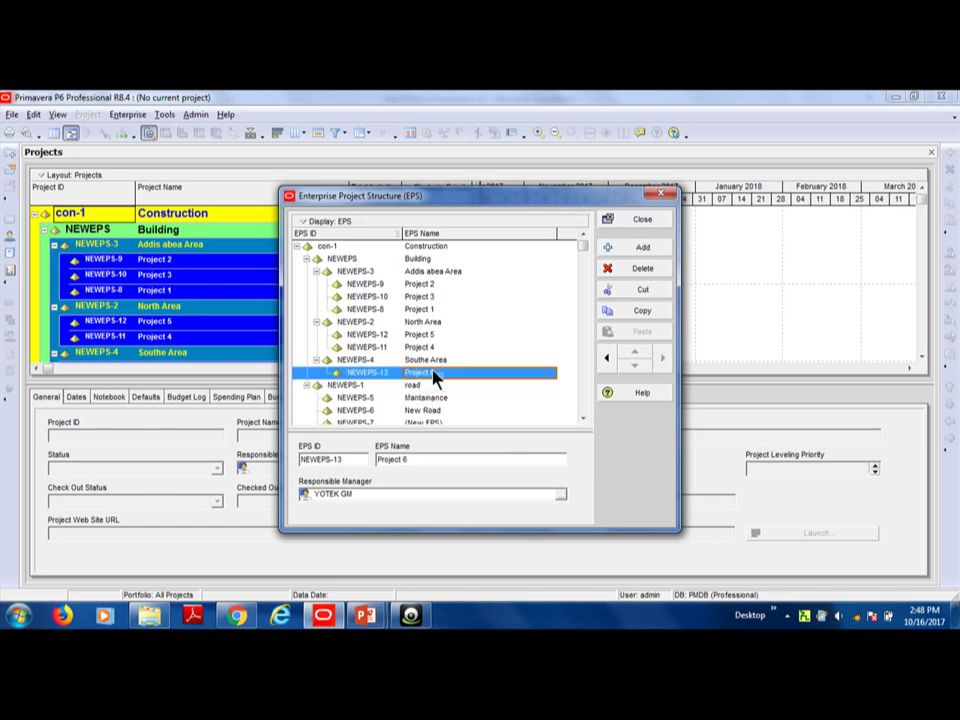
{"action": "left_click", "coordinate": [642, 222]}
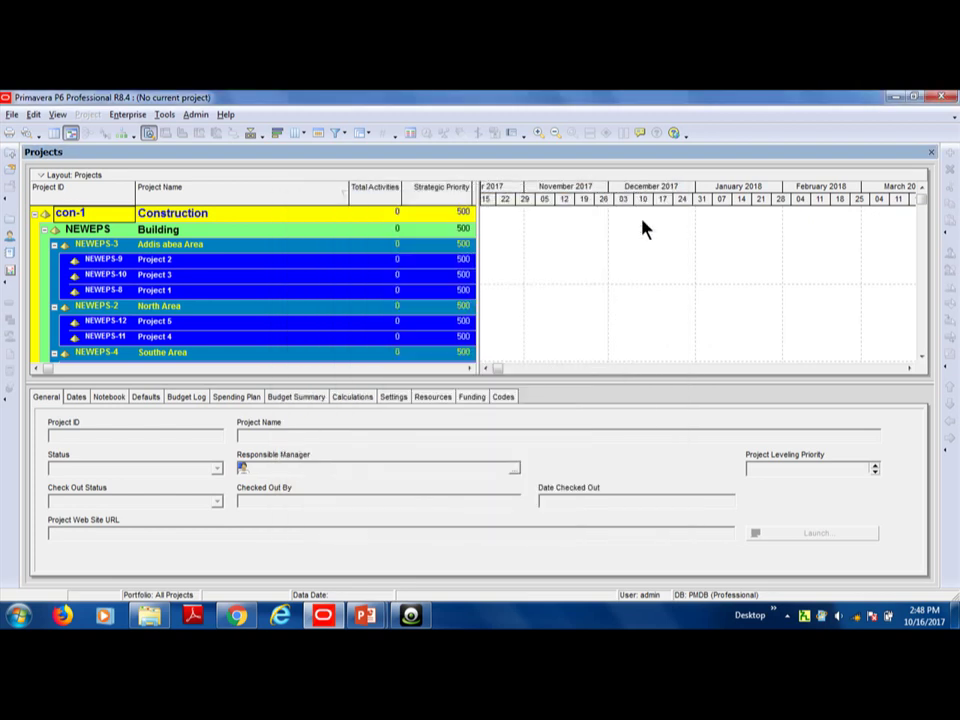
{"action": "left_click", "coordinate": [124, 262]}
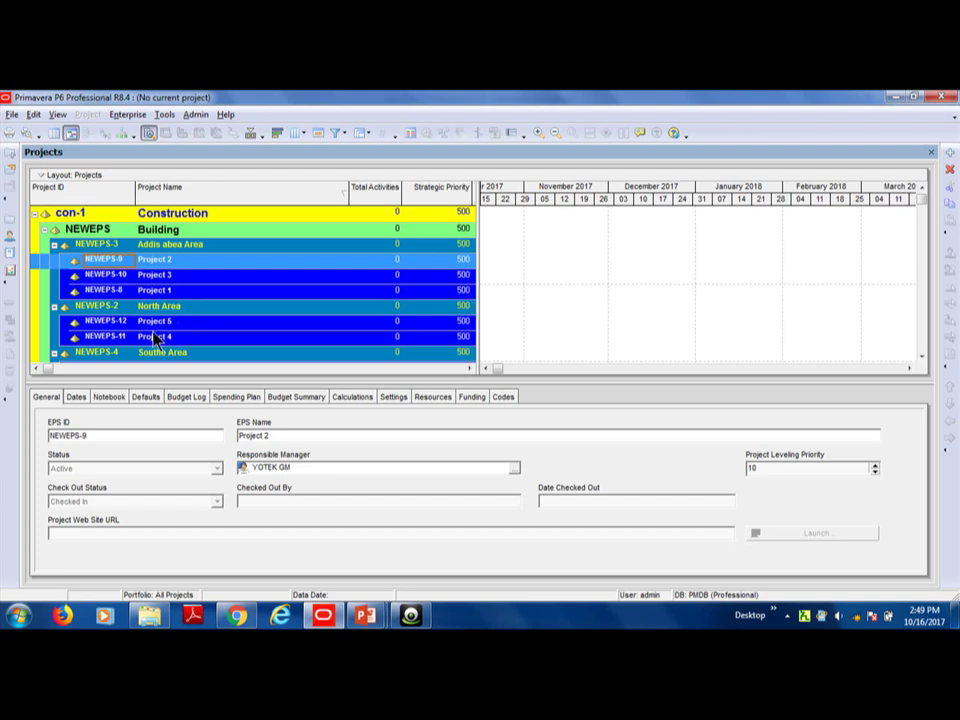
{"action": "left_click", "coordinate": [130, 115]}
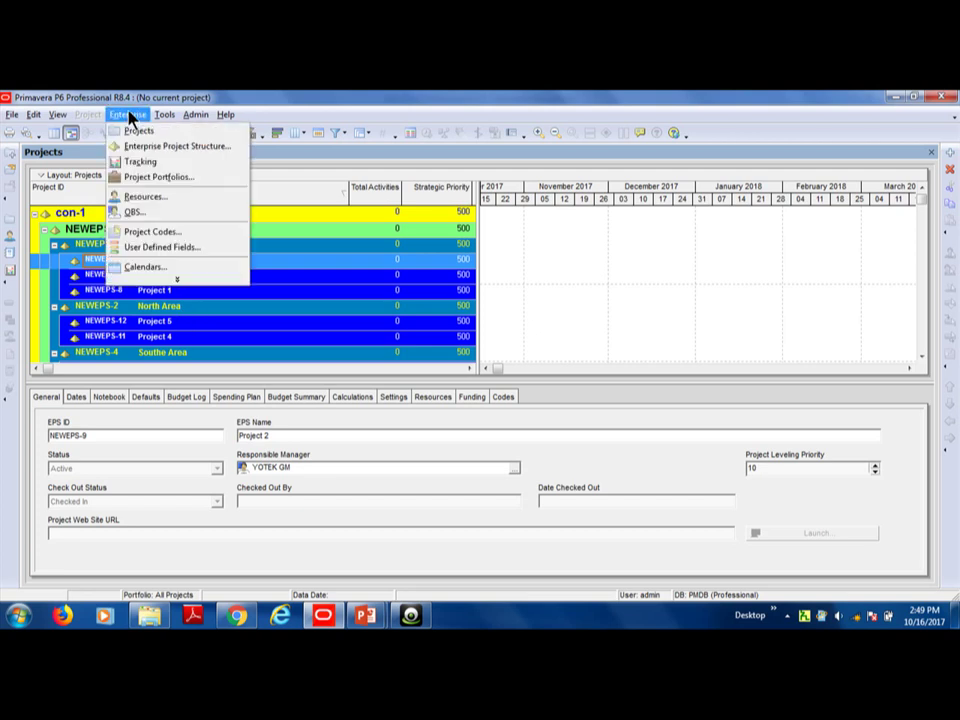
{"action": "left_click", "coordinate": [108, 259]}
{"action": "left_click", "coordinate": [122, 292]}
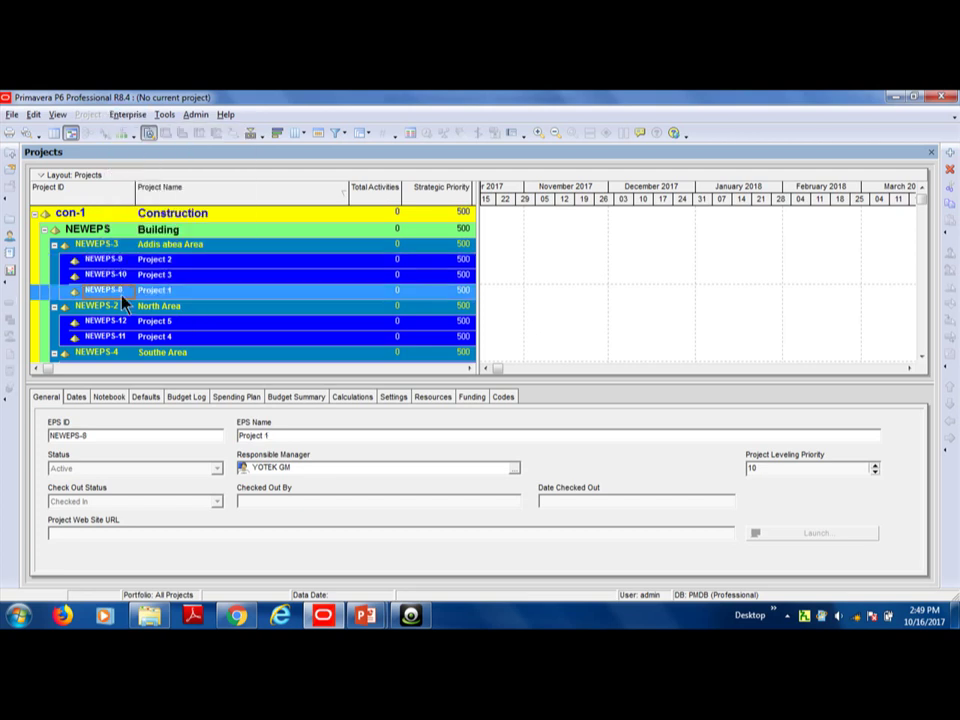
Step: Show the project structure as a chart and hide the project details so the chart fills the window
{"action": "left_click", "coordinate": [122, 134]}
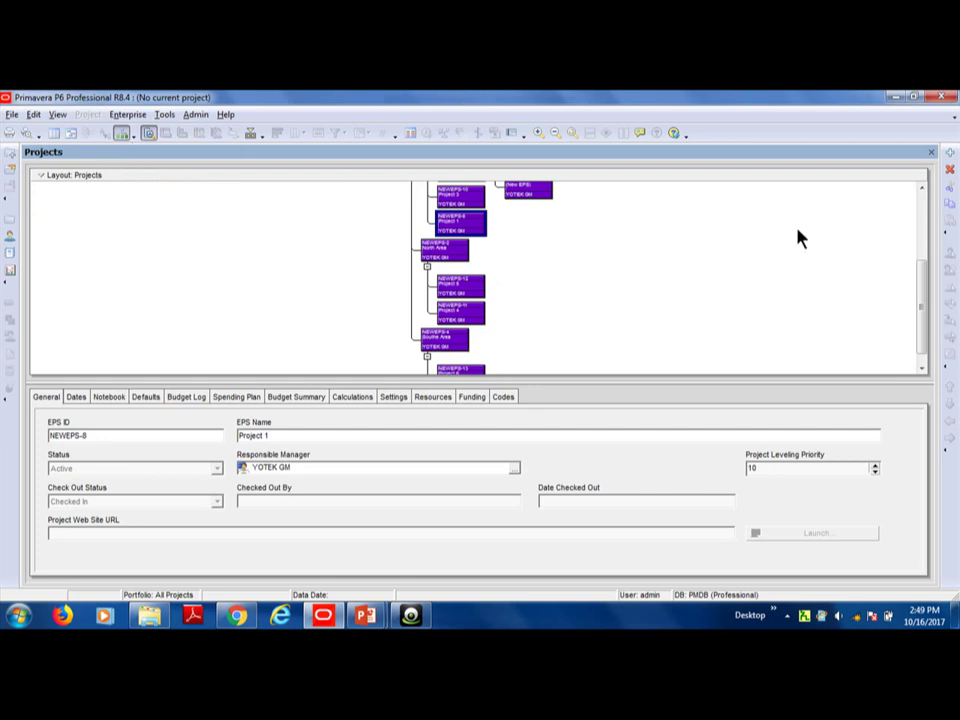
{"action": "scroll", "coordinate": [918, 208], "scroll_direction": "up", "scroll_amount": 5}
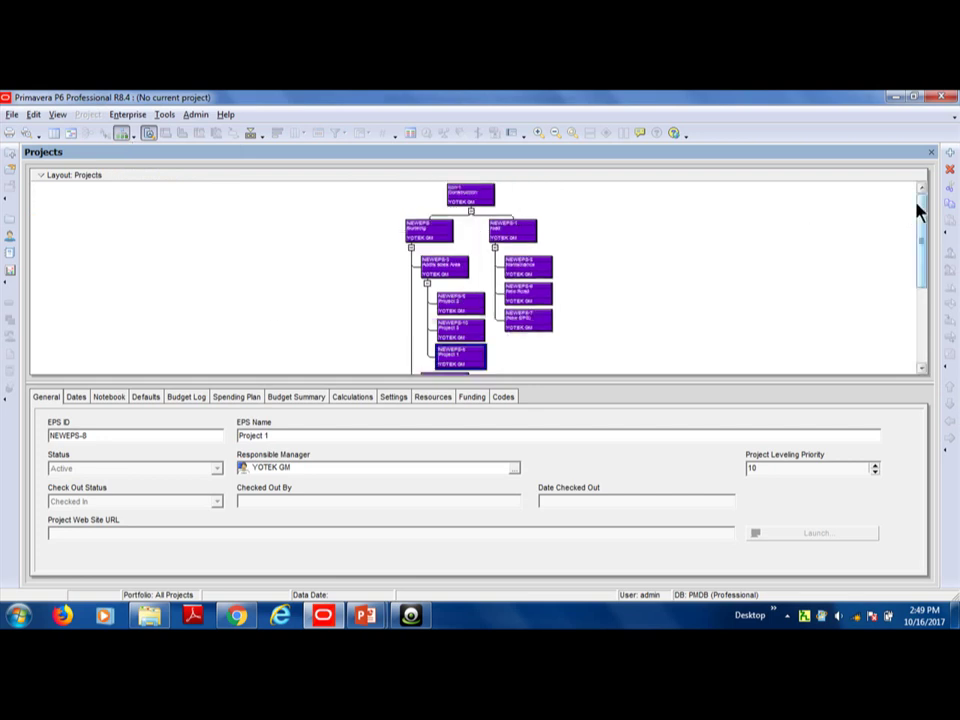
{"action": "right_click", "coordinate": [640, 268]}
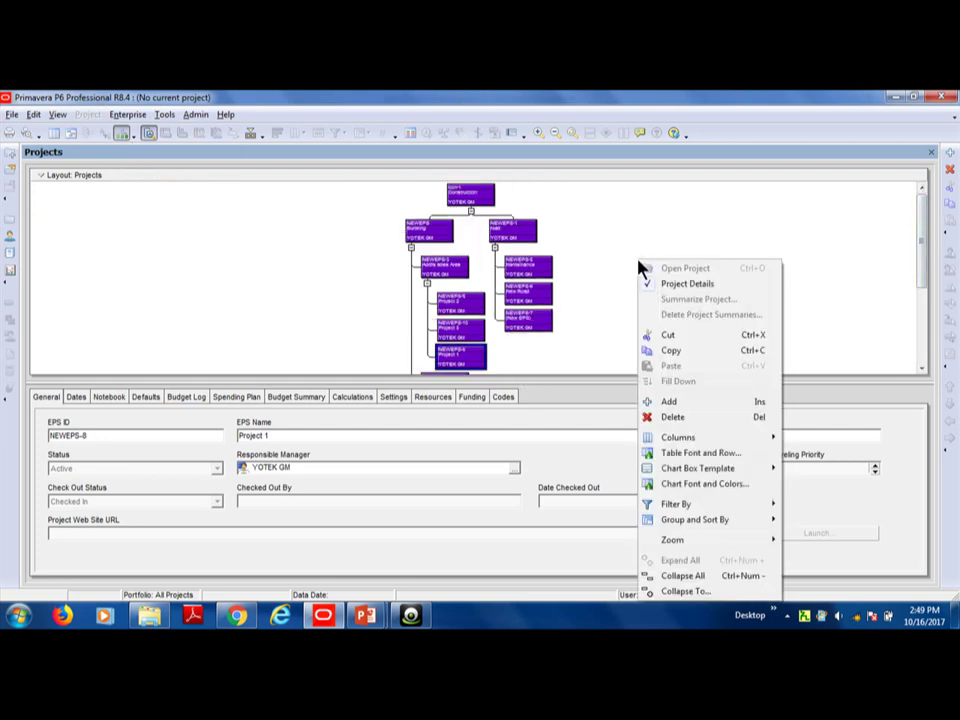
{"action": "left_click", "coordinate": [675, 285]}
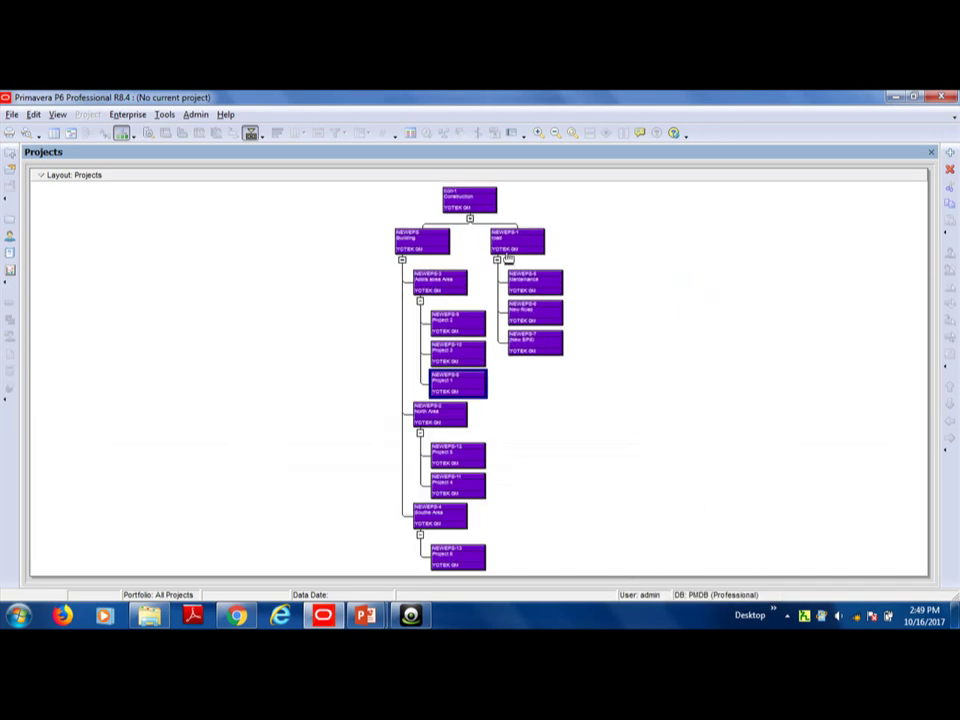
Step: Collapse the North Area, Southe Area and Addis abea Area branches in the chart, and expand Addis abea Area again
{"action": "left_click", "coordinate": [420, 434]}
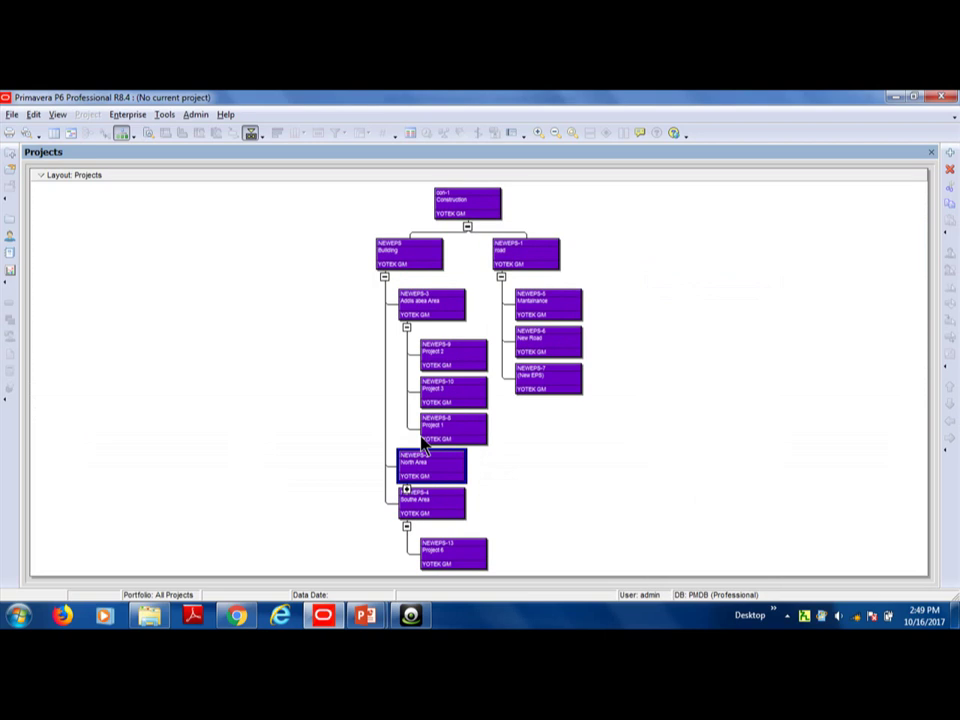
{"action": "left_click", "coordinate": [407, 527]}
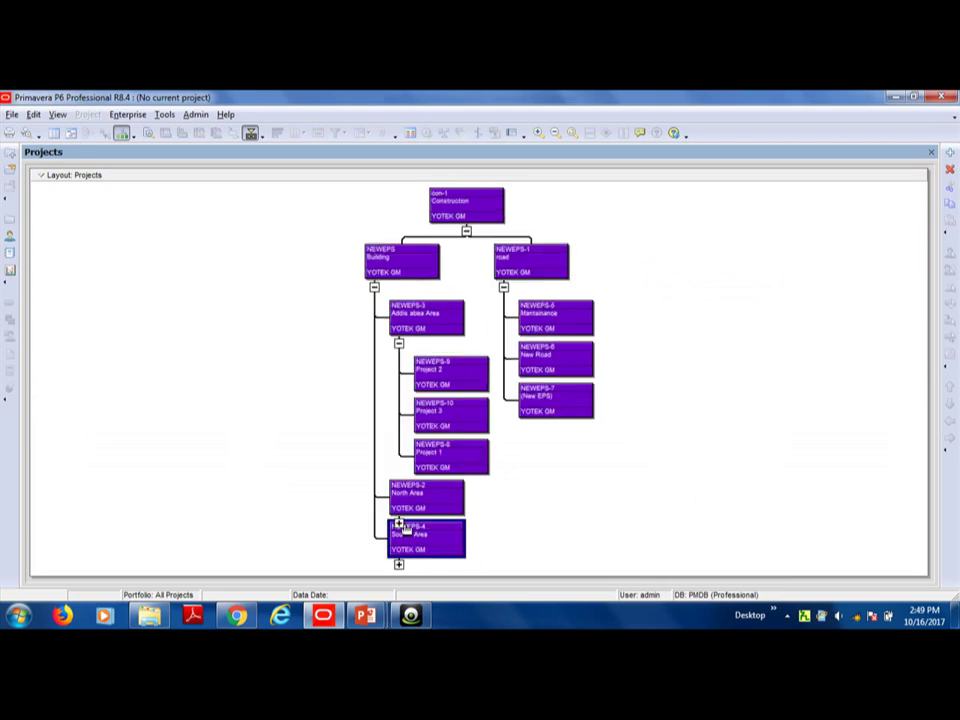
{"action": "left_click", "coordinate": [406, 328]}
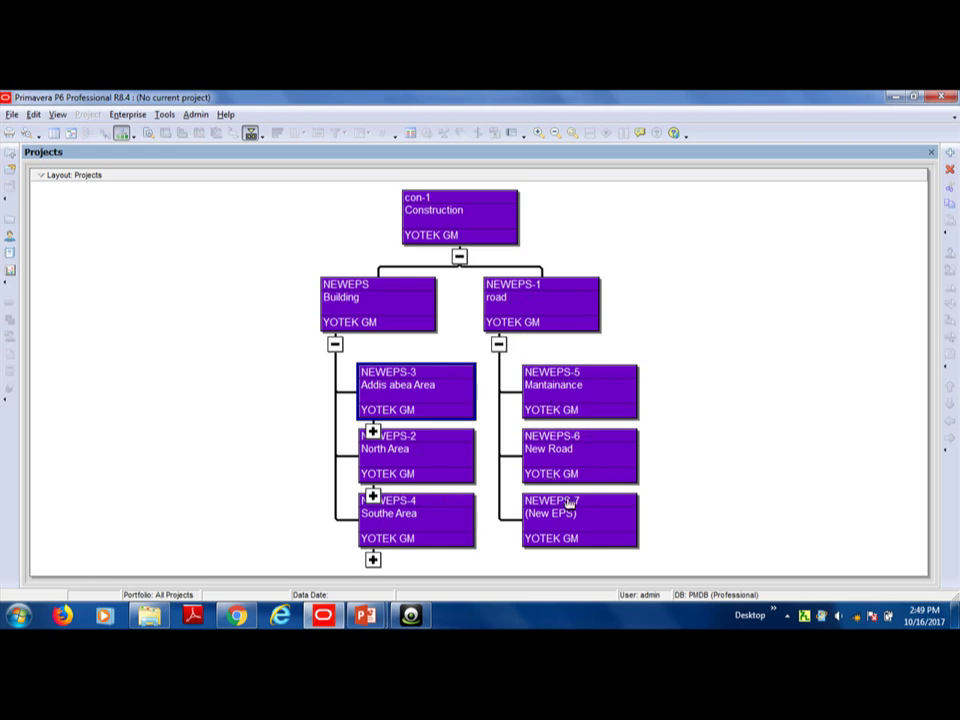
{"action": "left_click", "coordinate": [373, 432]}
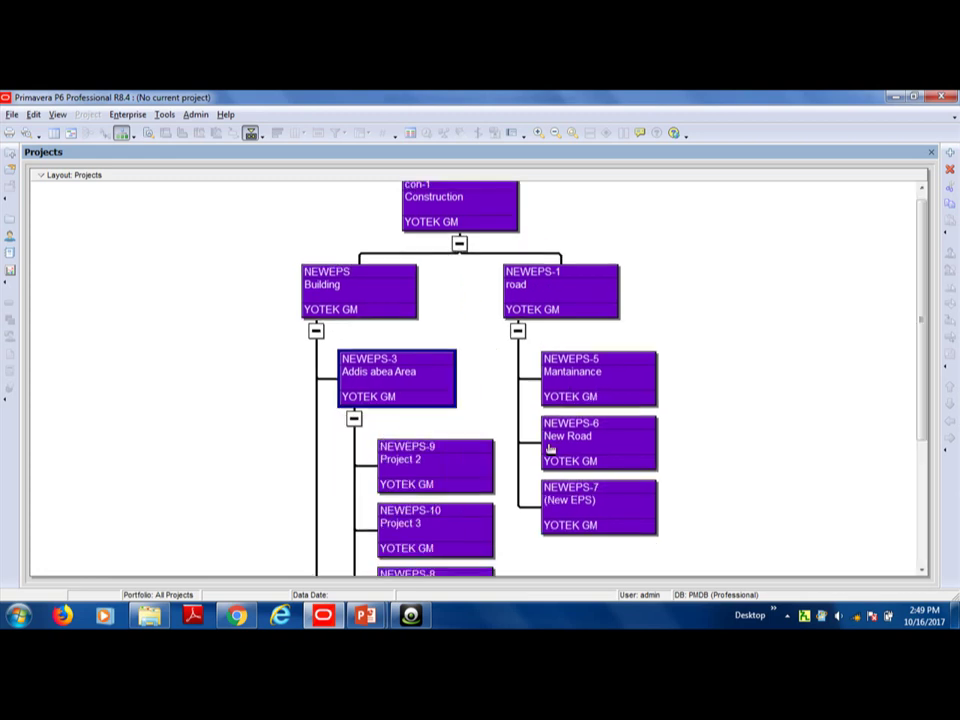
Step: Expand the North Area branch in the chart and return the Projects window to the Gantt chart layout
{"action": "scroll", "coordinate": [922, 571], "scroll_direction": "down", "scroll_amount": 5}
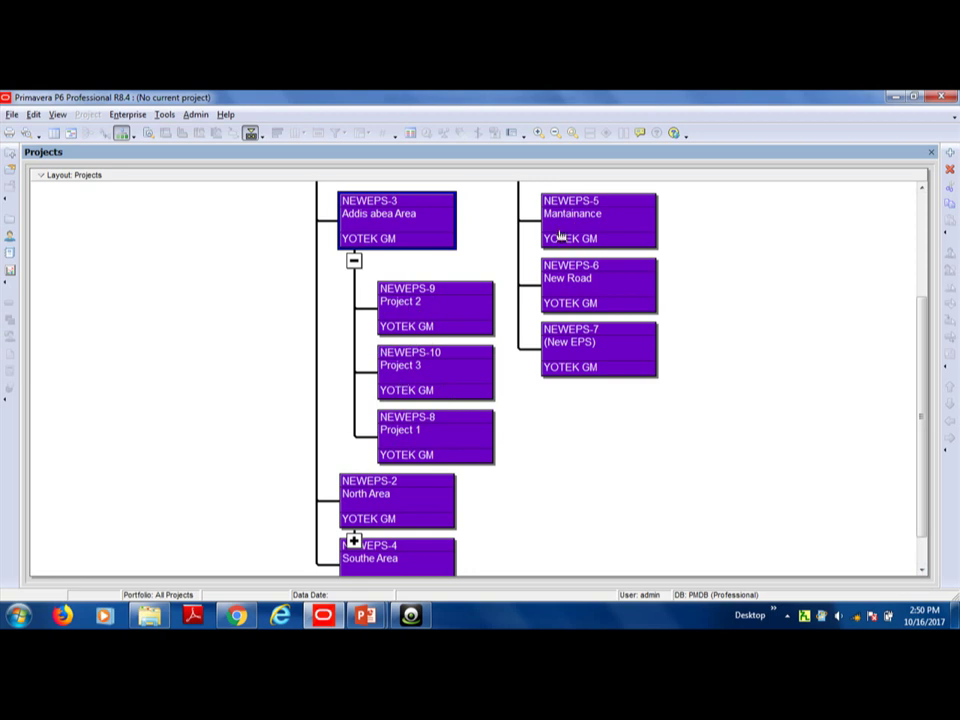
{"action": "left_click", "coordinate": [354, 541]}
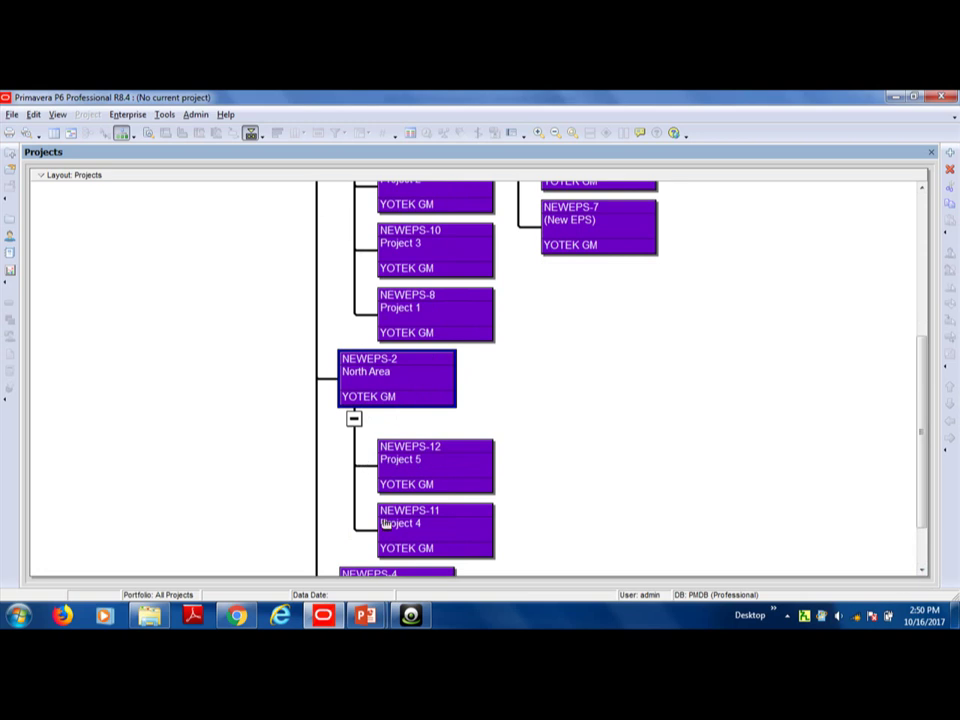
{"action": "left_click", "coordinate": [926, 300]}
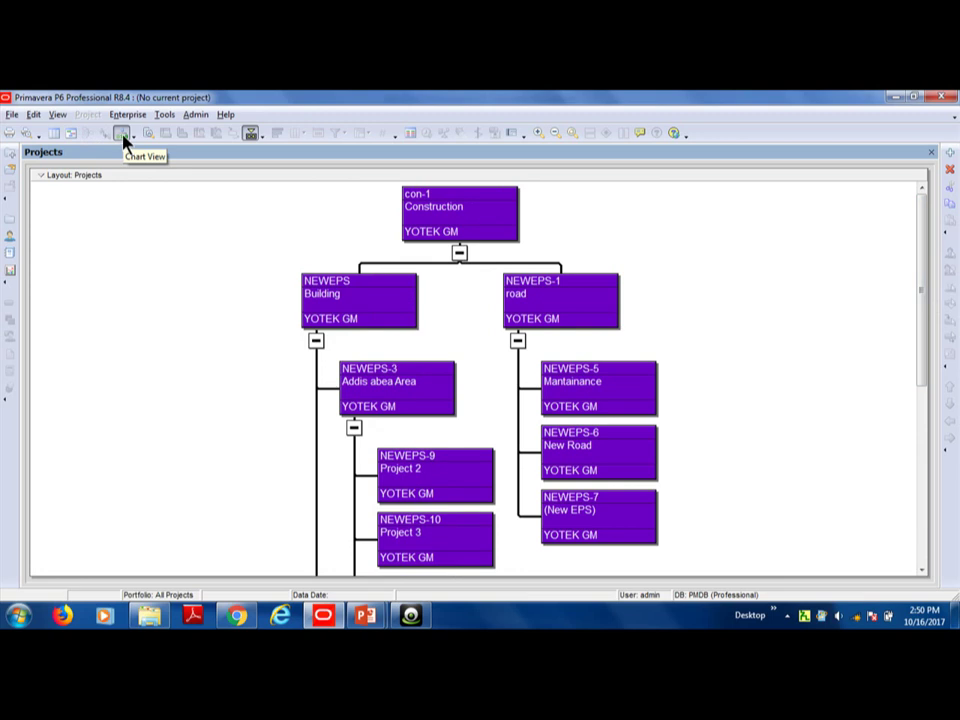
{"action": "left_click", "coordinate": [72, 134]}
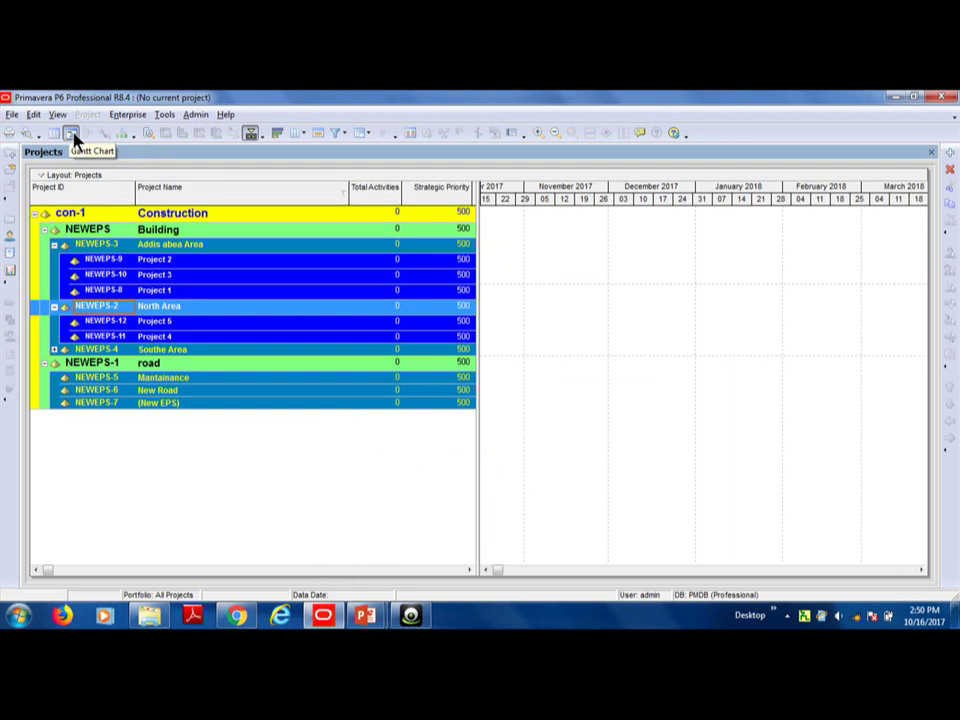
{"action": "left_click", "coordinate": [158, 278]}
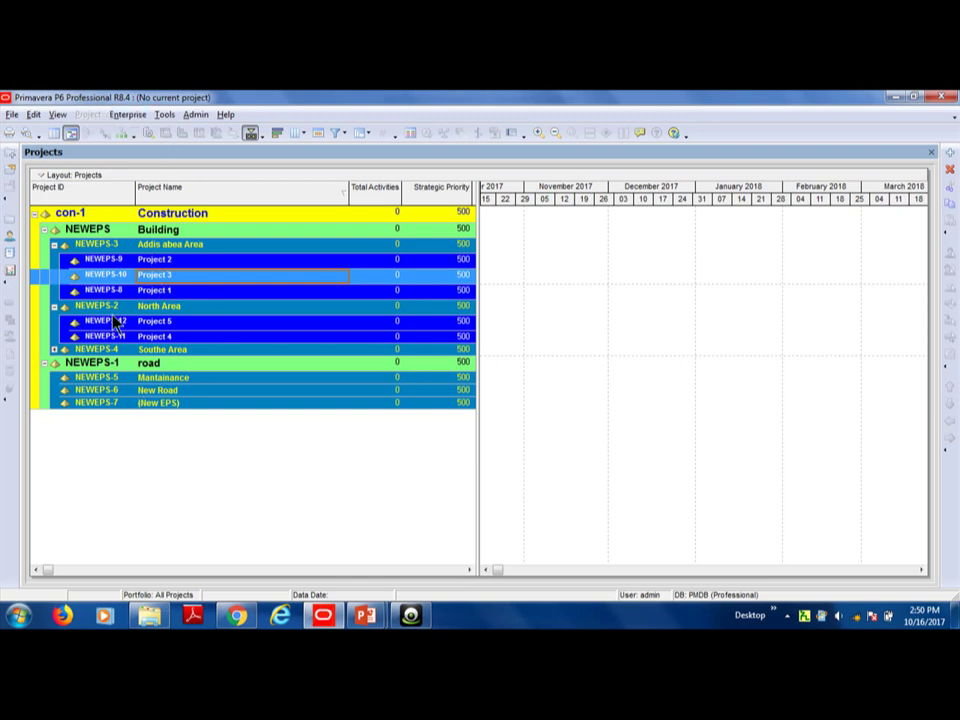
Step: Switch to the New P-6 8.4 PowerPoint presentation and run the slide show from slide 22 to the Organizational Breakdown Structure slide
{"action": "mouse_move", "coordinate": [370, 623]}
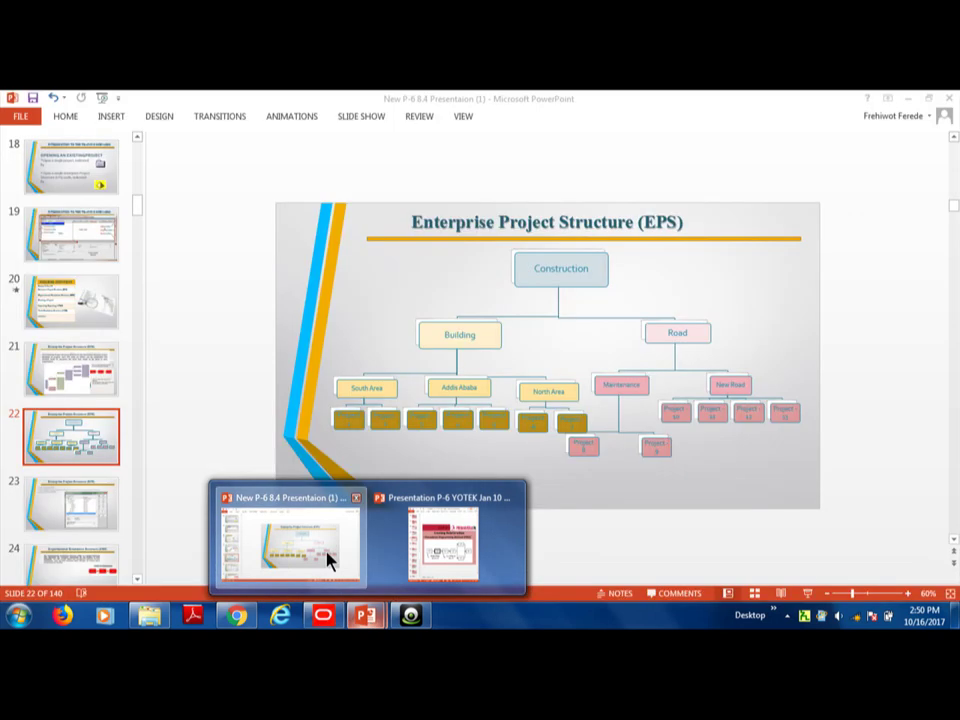
{"action": "left_click", "coordinate": [328, 561]}
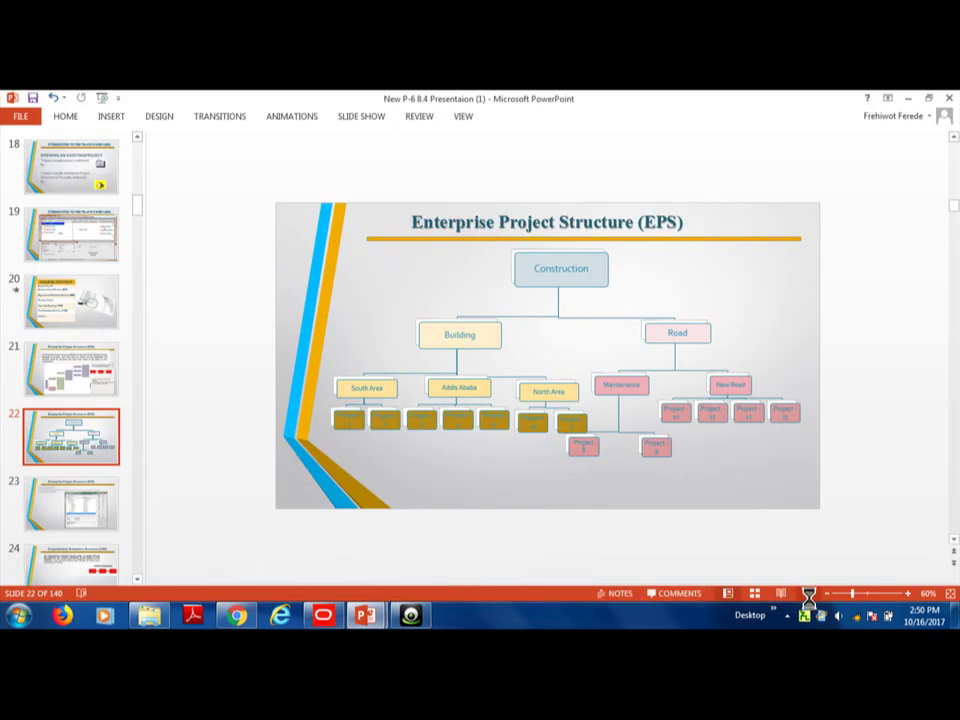
{"action": "left_click", "coordinate": [951, 593]}
{"action": "key", "text": "Right"}
{"action": "key", "text": "Right"}
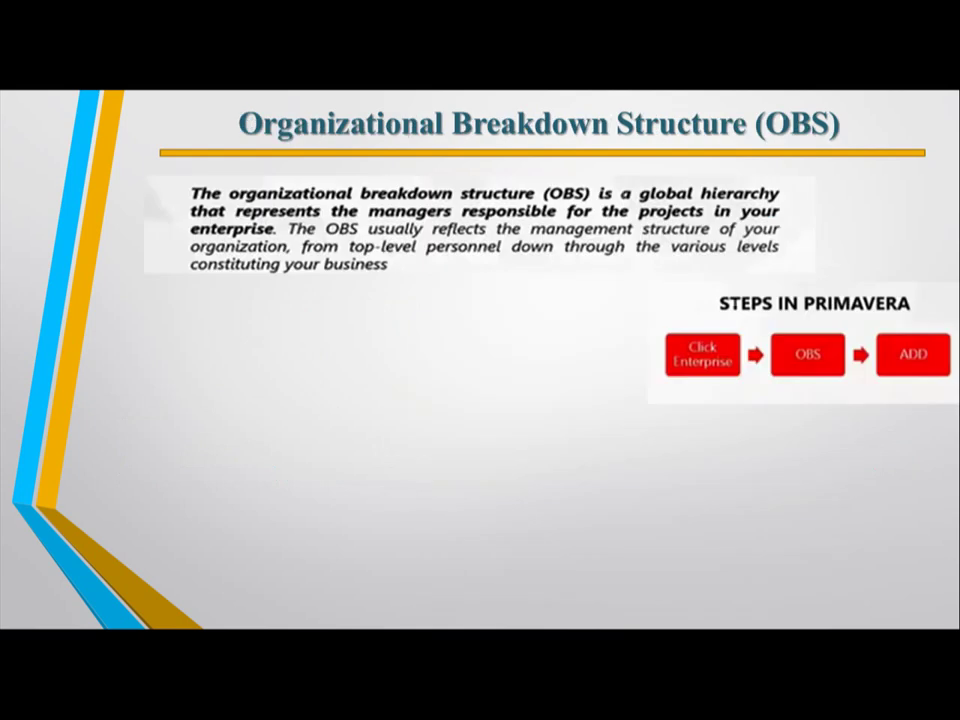
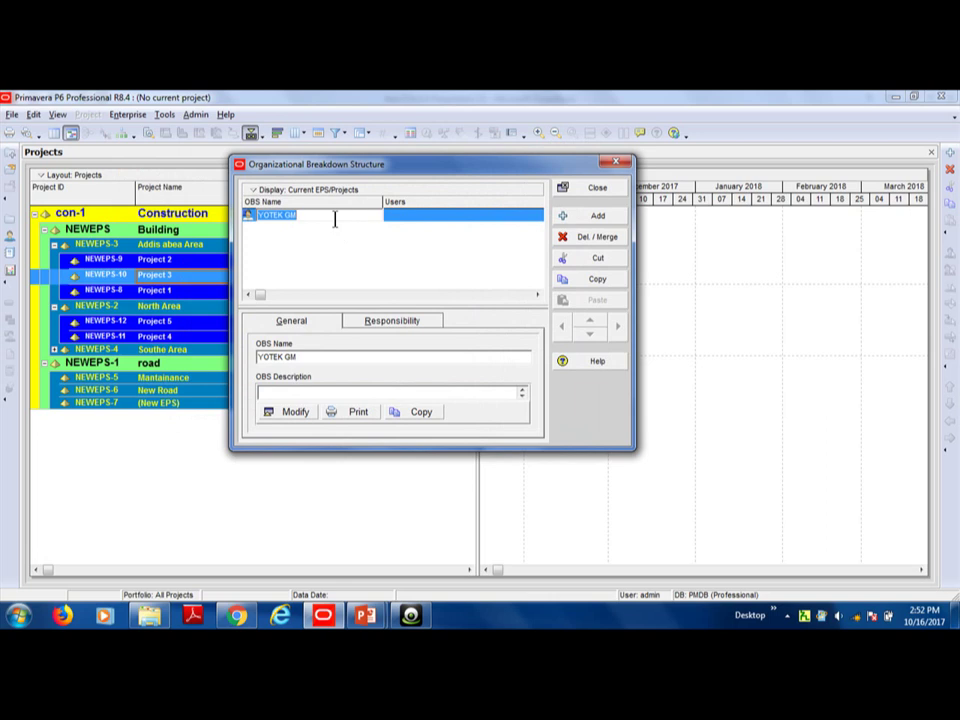
Step: Rename the YOTEK GM element to Ato X and add a new OBS element beneath it, accepting the display of all OBS elements
{"action": "type", "text": "Ato X"}
{"action": "key", "text": "Return"}
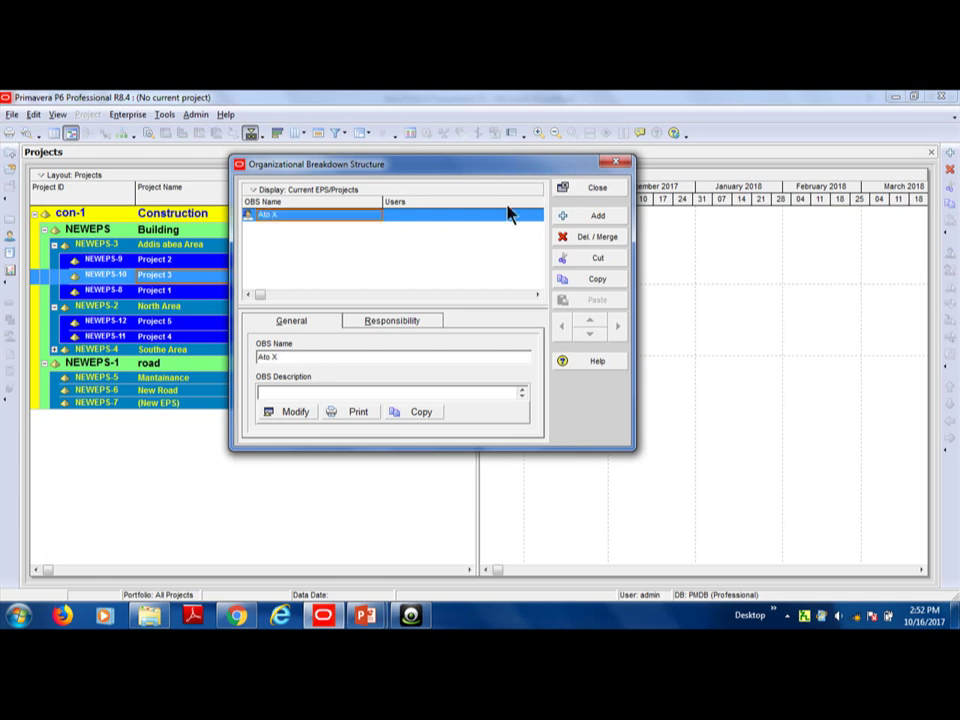
{"action": "left_click", "coordinate": [568, 217]}
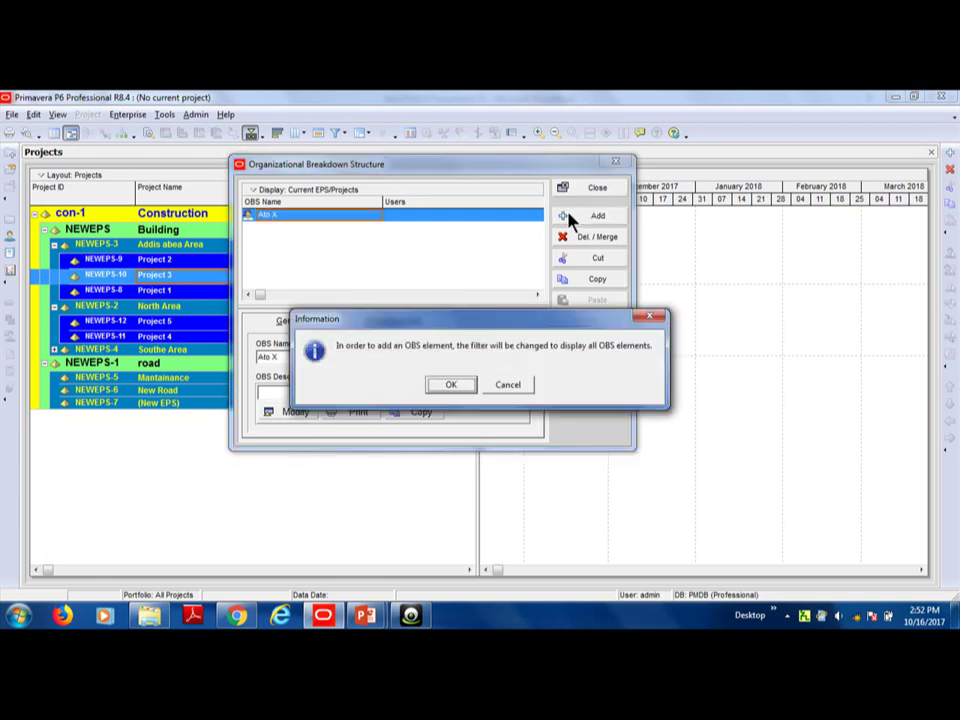
{"action": "left_click", "coordinate": [453, 387]}
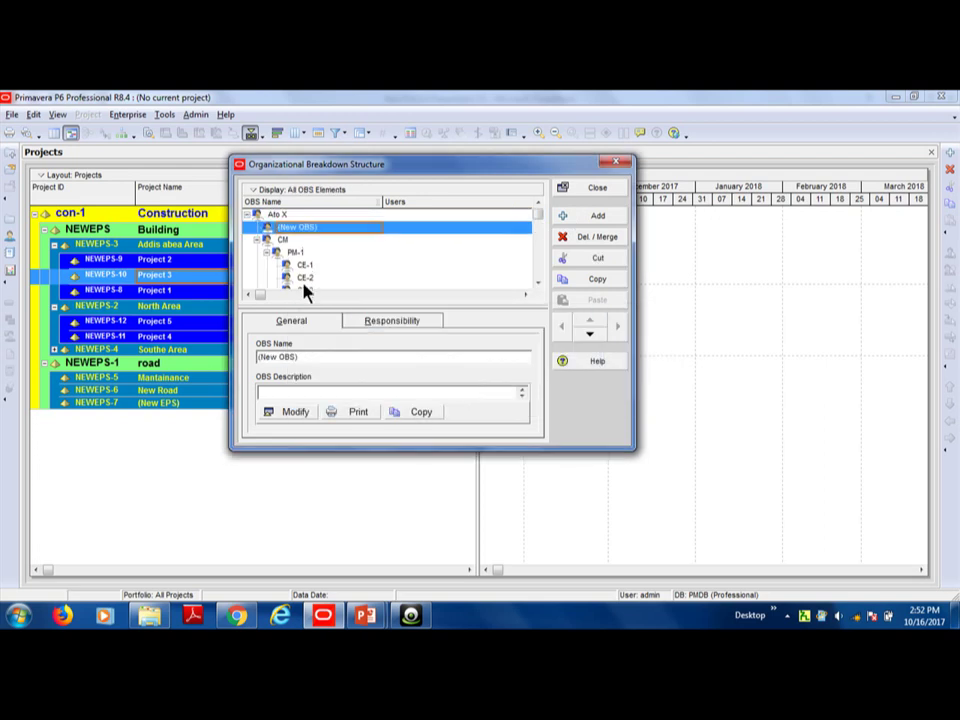
Step: Name the new OBS element beneath Ato X with the first manager's name, collapsing the existing sibling branches such as CM
{"action": "left_click", "coordinate": [261, 241]}
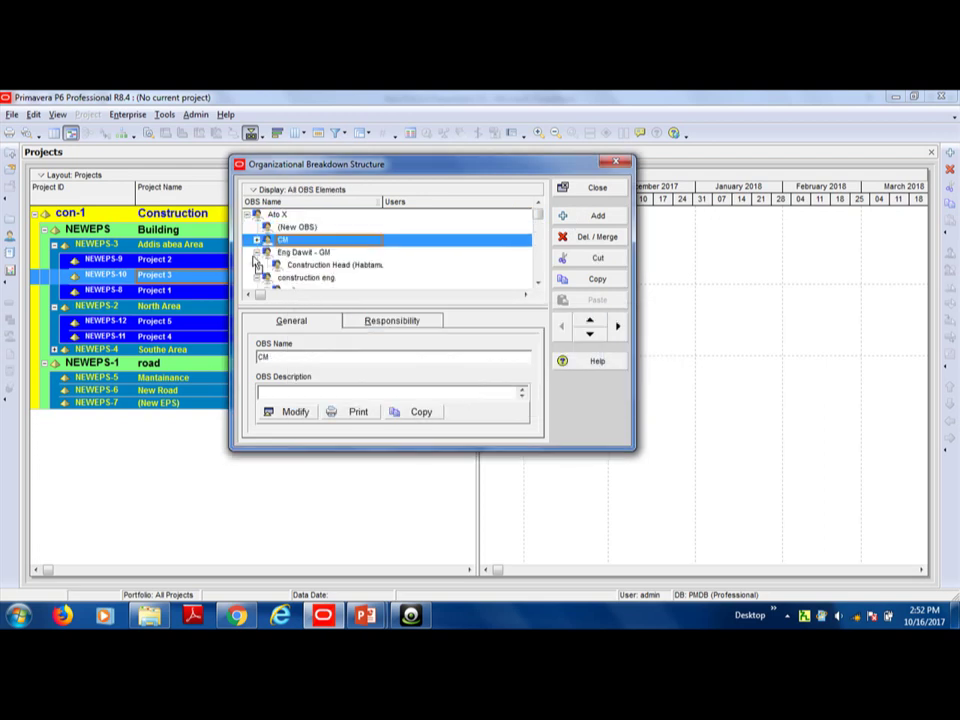
{"action": "left_click", "coordinate": [262, 253]}
{"action": "left_click", "coordinate": [260, 266]}
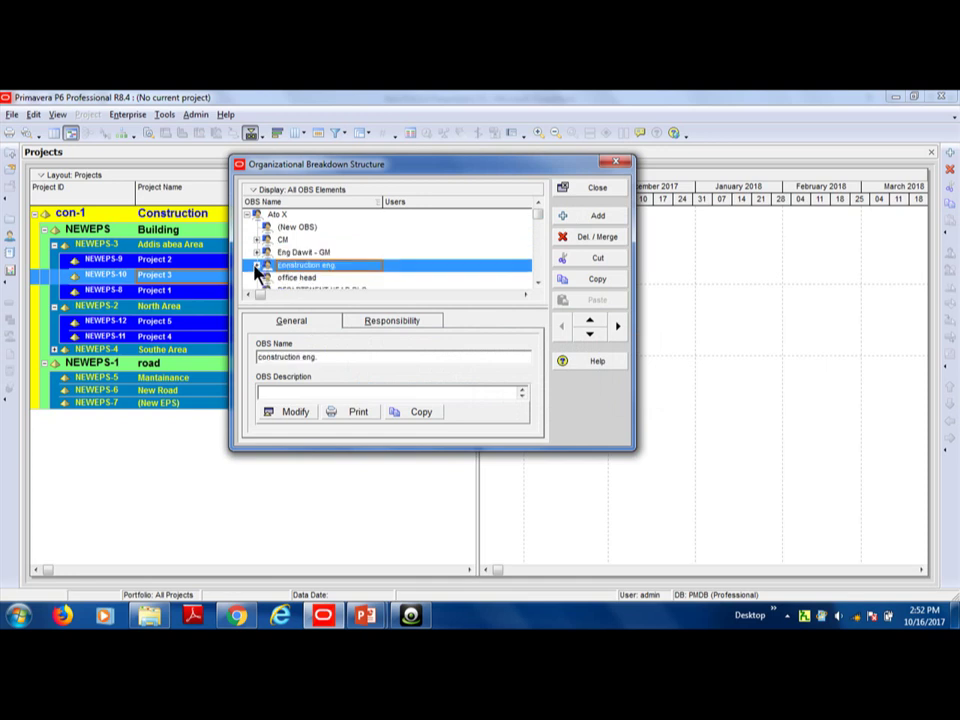
{"action": "left_click", "coordinate": [328, 216]}
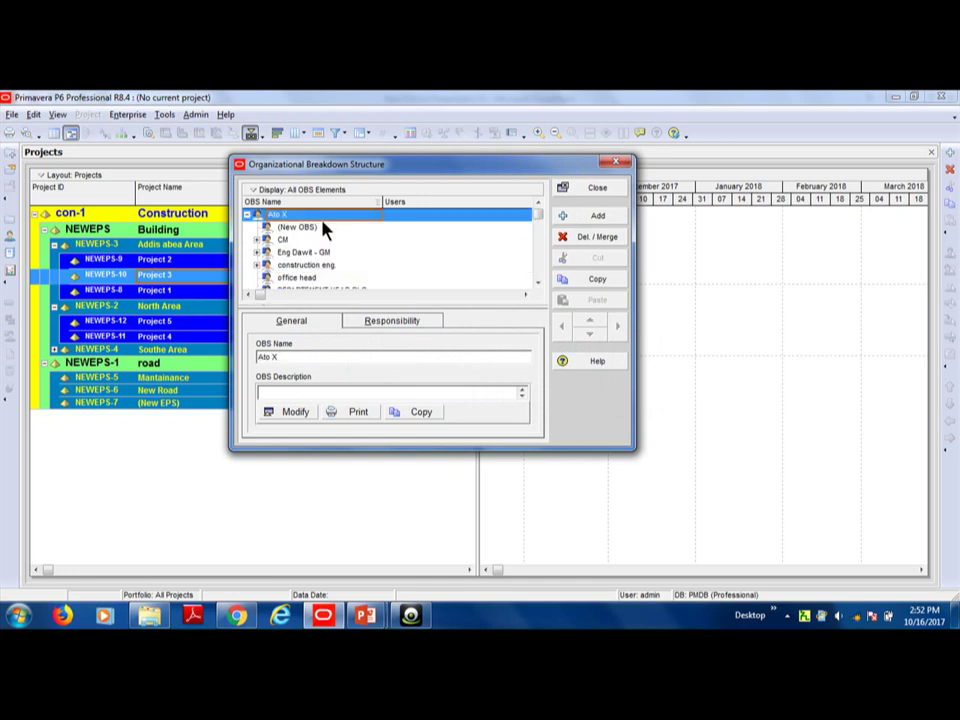
{"action": "left_click", "coordinate": [322, 227]}
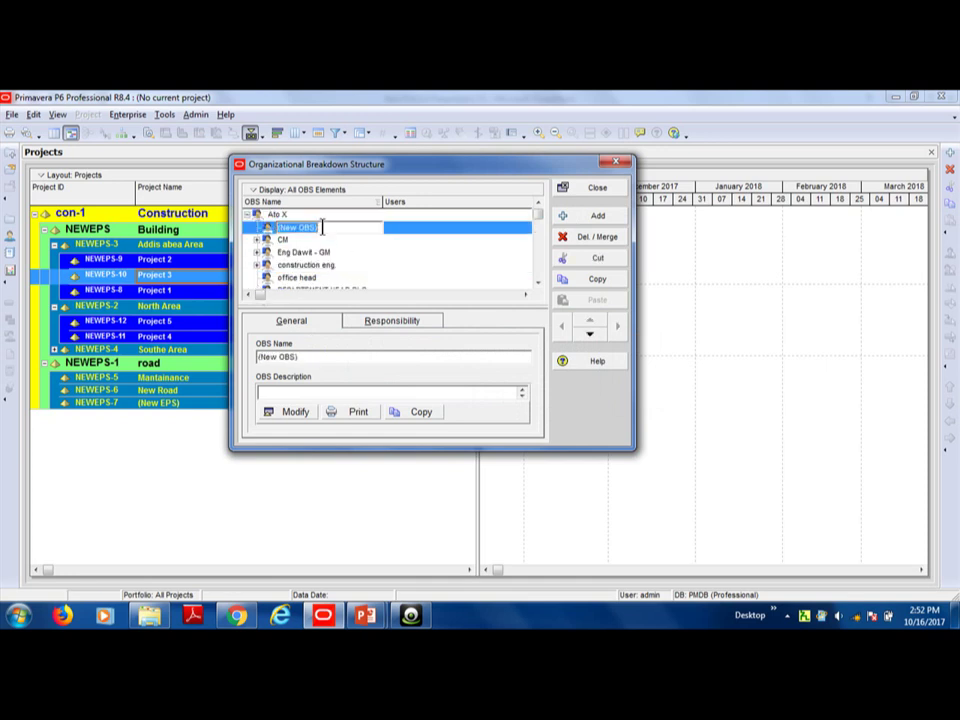
{"action": "type", "text": "Ato Bekel"}
{"action": "left_click", "coordinate": [310, 215]}
{"action": "left_click", "coordinate": [305, 227]}
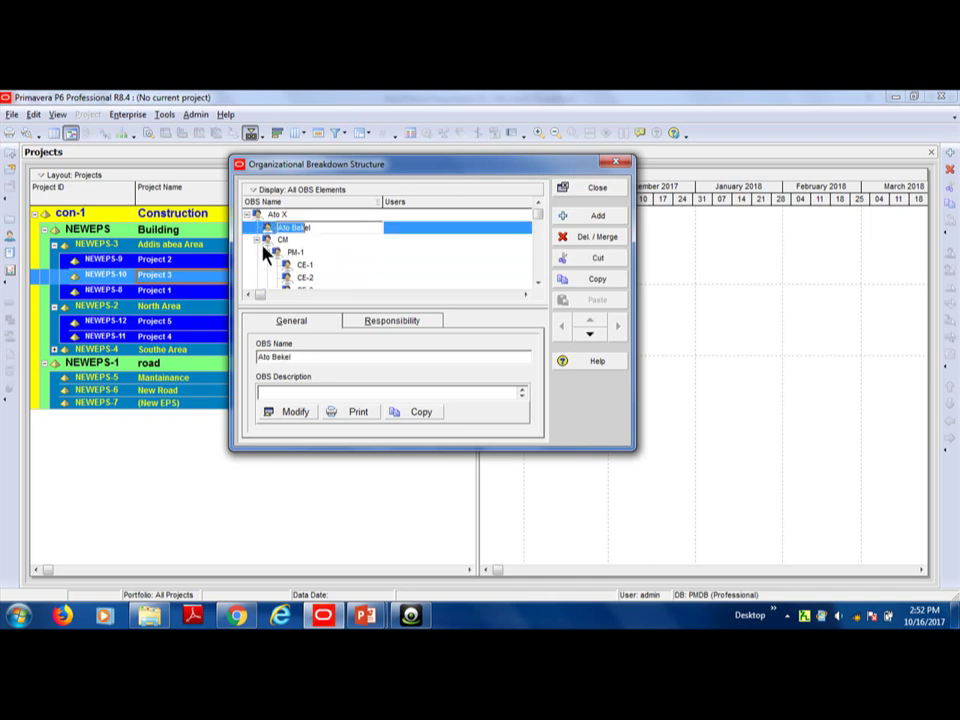
{"action": "left_click", "coordinate": [258, 242]}
Step: Add a second OBS element at the first manager's level beneath Ato X and enter the second manager's name
{"action": "left_click", "coordinate": [300, 227]}
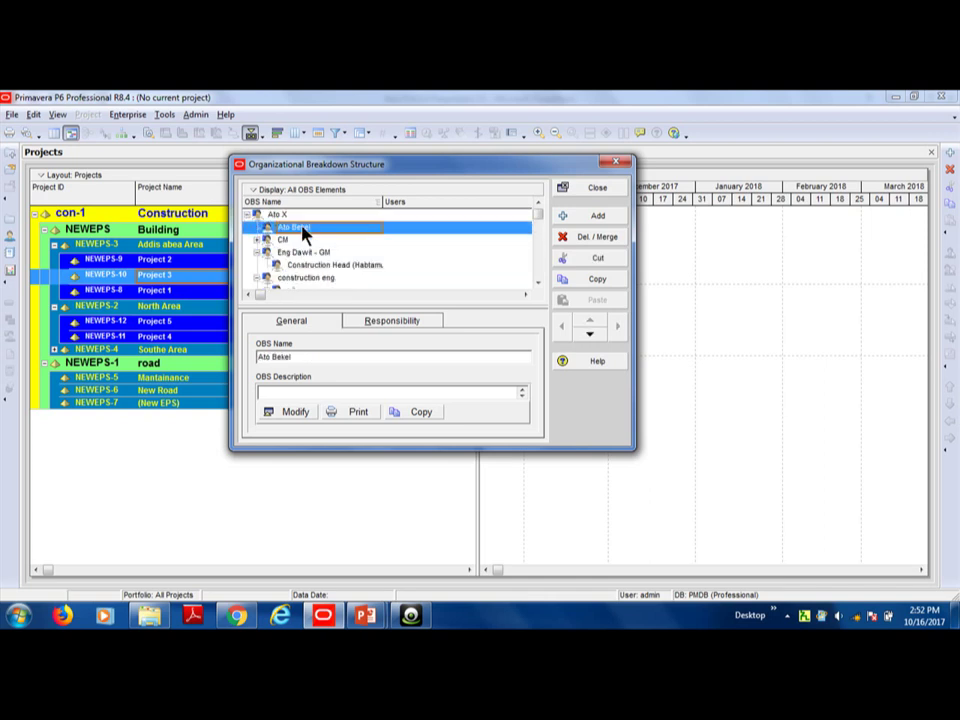
{"action": "left_click", "coordinate": [598, 216]}
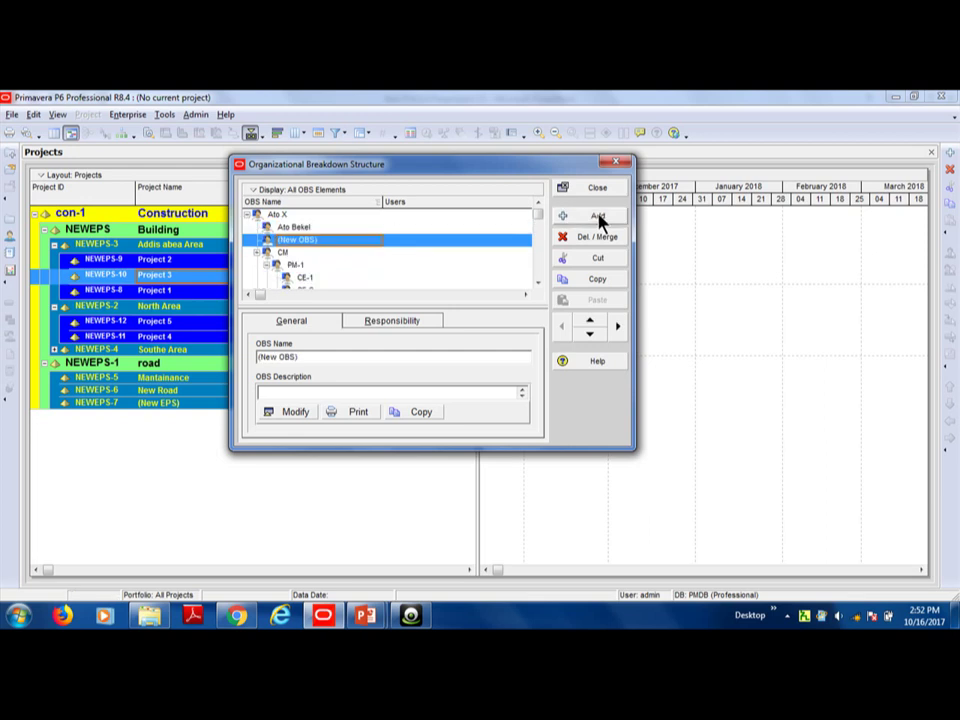
{"action": "left_click", "coordinate": [358, 242]}
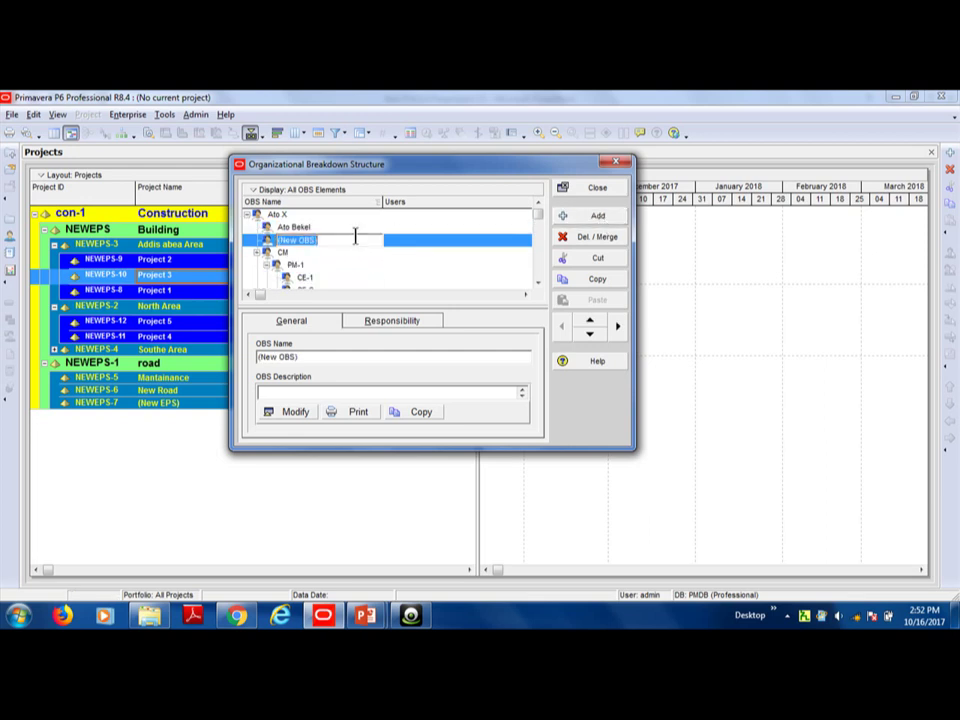
{"action": "type", "text": "Ato Abebe"}
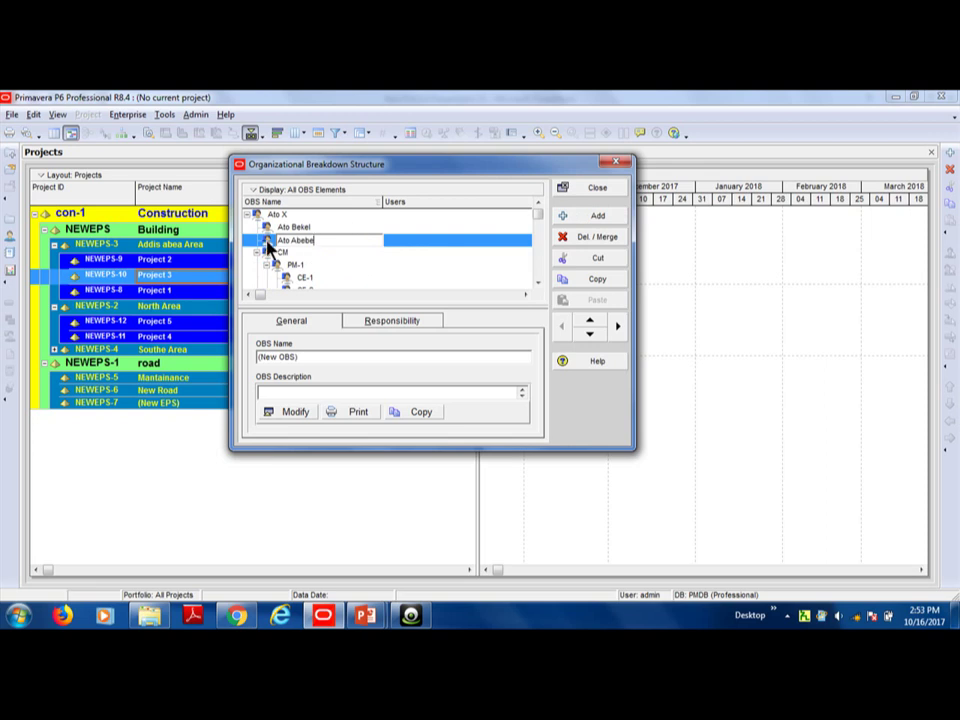
Step: Add two OBS elements indented beneath the first manager's element and name the upper one Ato Y
{"action": "left_click", "coordinate": [314, 229]}
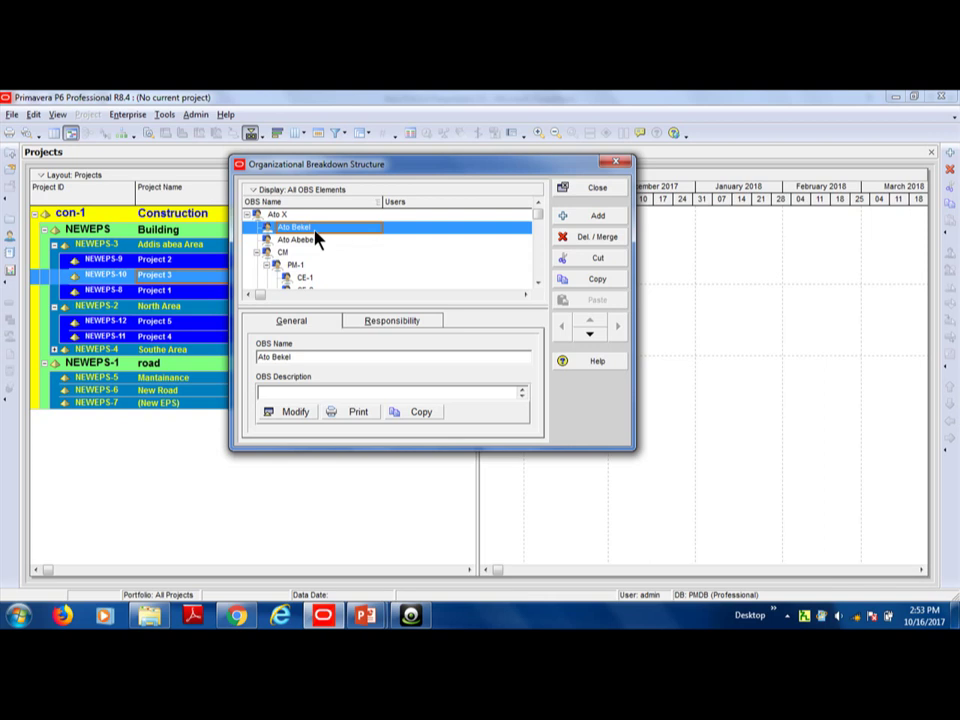
{"action": "left_click", "coordinate": [609, 216]}
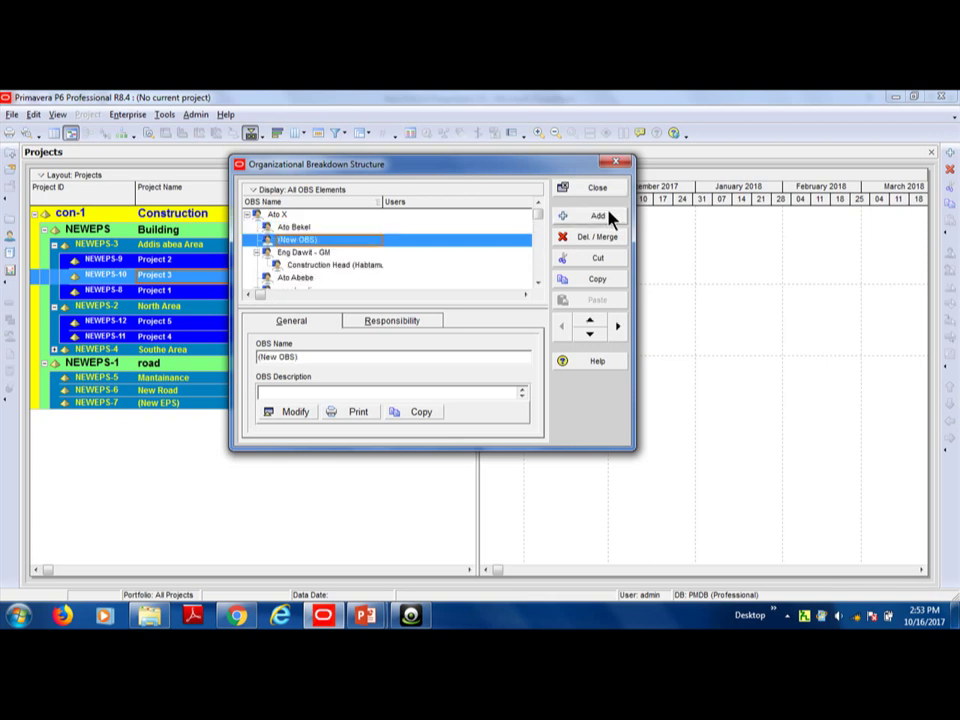
{"action": "left_click", "coordinate": [613, 325]}
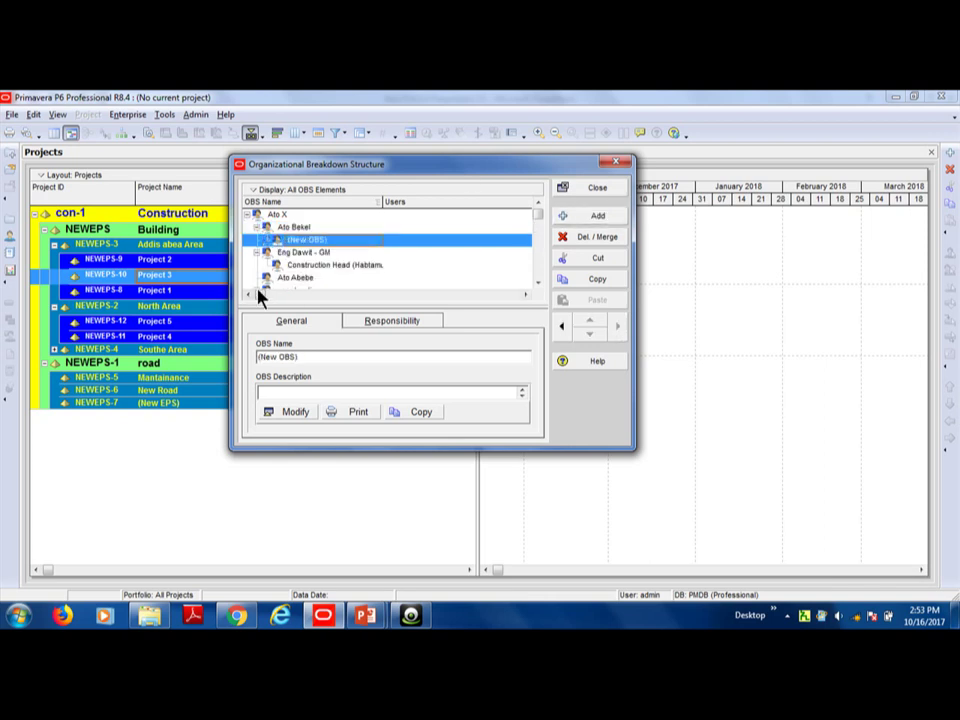
{"action": "left_click", "coordinate": [594, 223]}
{"action": "left_click", "coordinate": [343, 241]}
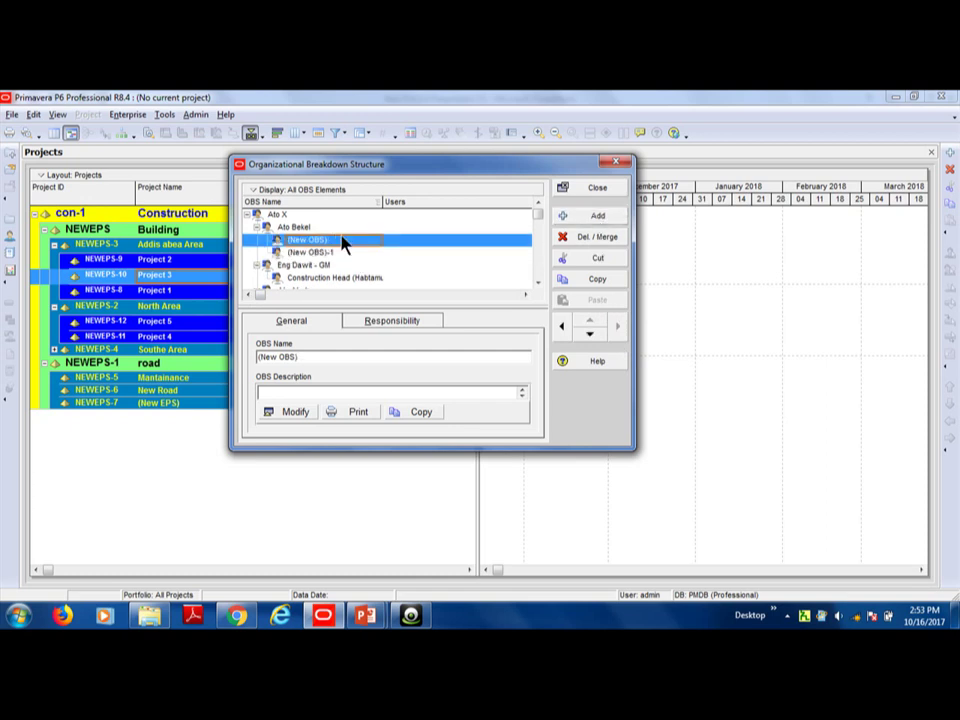
{"action": "left_click", "coordinate": [341, 239]}
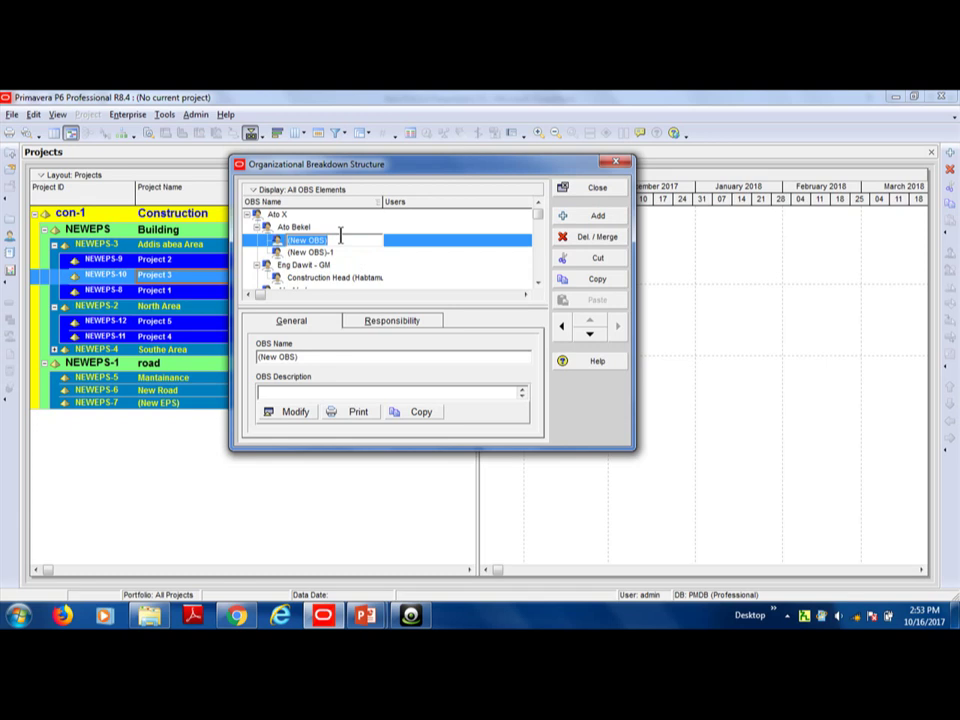
{"action": "type", "text": "Ato Y"}
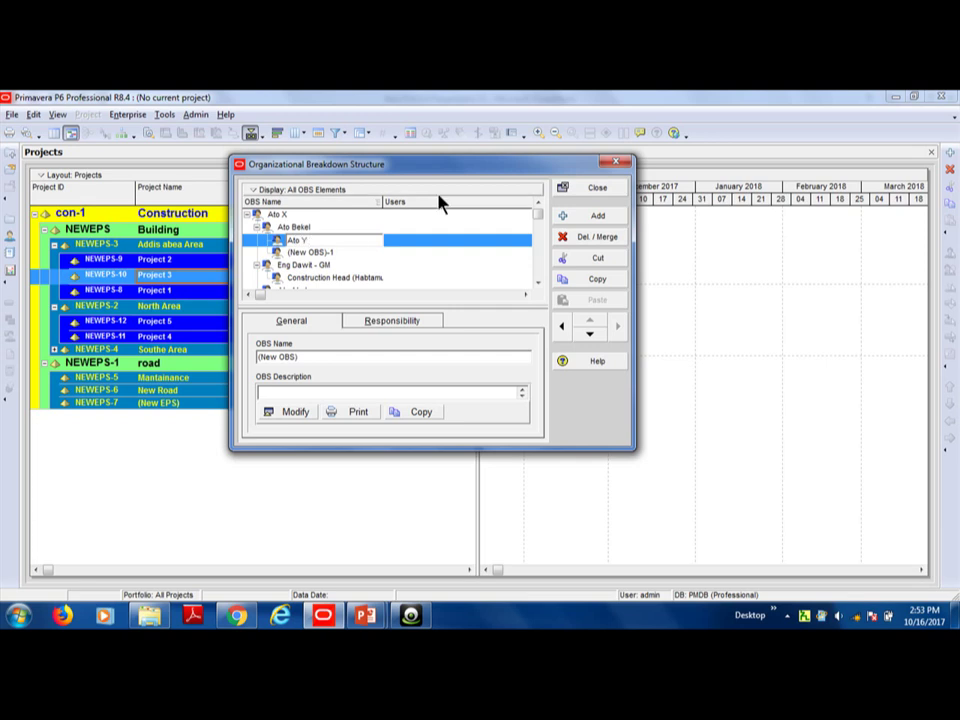
Step: Rename the OBS element directly below Ato Y as Ato Z
{"action": "left_click", "coordinate": [337, 257]}
{"action": "left_click", "coordinate": [336, 256]}
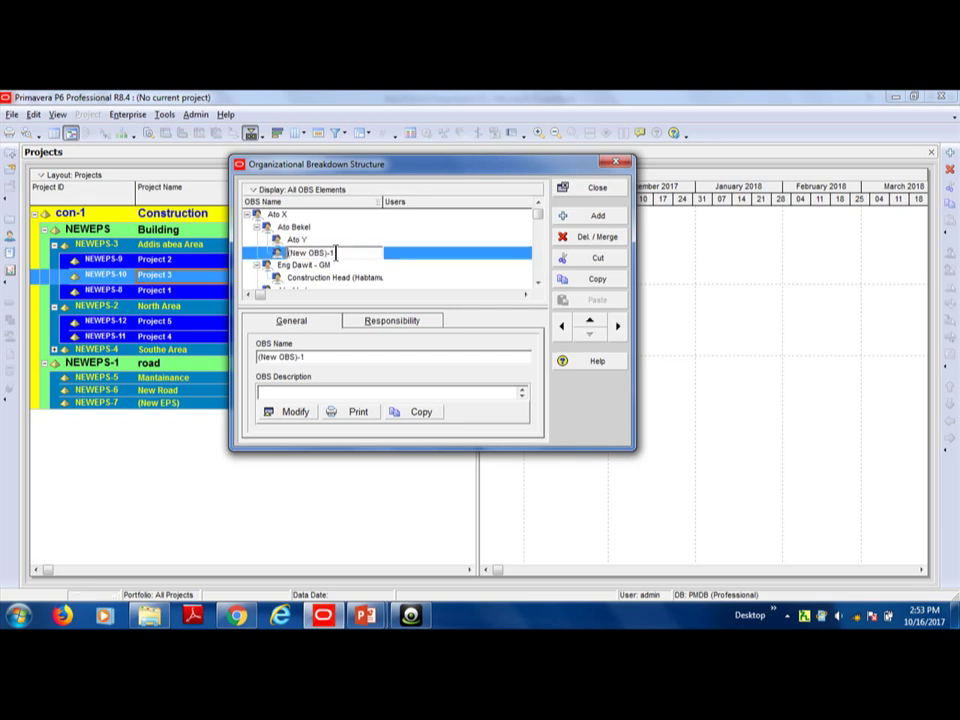
{"action": "key", "text": "BackSpace"}
{"action": "key", "text": "BackSpace"}
{"action": "key", "text": "BackSpace"}
{"action": "key", "text": "BackSpace"}
{"action": "key", "text": "BackSpace"}
{"action": "key", "text": "BackSpace"}
{"action": "key", "text": "BackSpace"}
{"action": "key", "text": "BackSpace"}
{"action": "key", "text": "BackSpace"}
{"action": "key", "text": "BackSpace"}
{"action": "key", "text": "BackSpace"}
{"action": "type", "text": "Ato Z"}
{"action": "left_click", "coordinate": [330, 230]}
{"action": "left_click", "coordinate": [320, 253]}
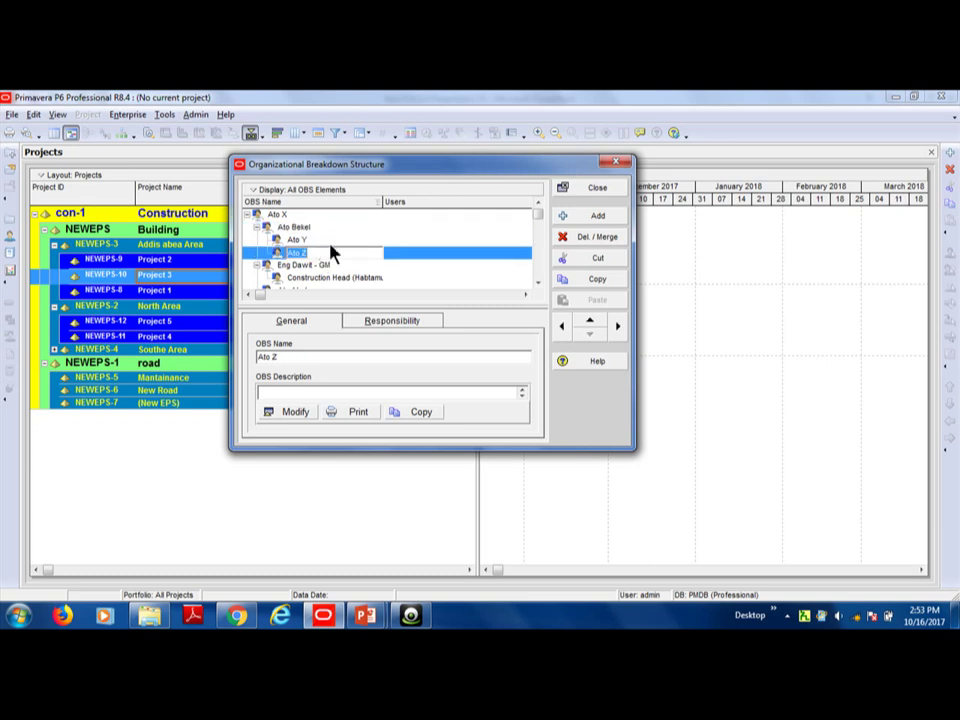
Step: Add a third OBS element beneath the first manager, following Ato Z, and name it Ato M
{"action": "key", "text": "Up"}
{"action": "left_click", "coordinate": [330, 255]}
{"action": "left_click", "coordinate": [588, 216]}
{"action": "left_click", "coordinate": [376, 268]}
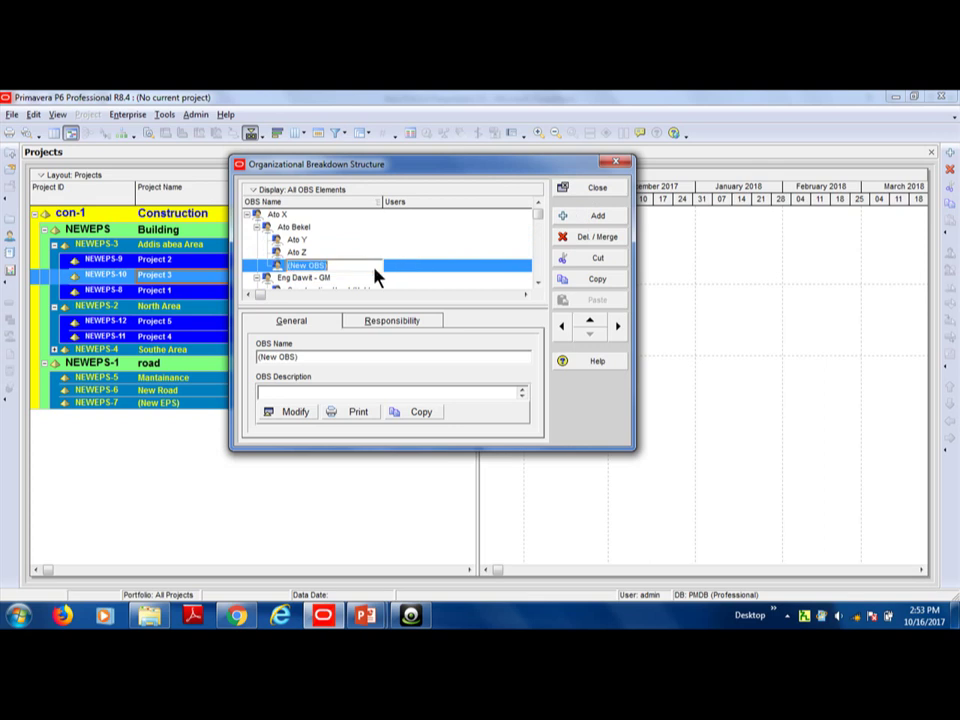
{"action": "type", "text": "Ato M"}
{"action": "left_click", "coordinate": [537, 284]}
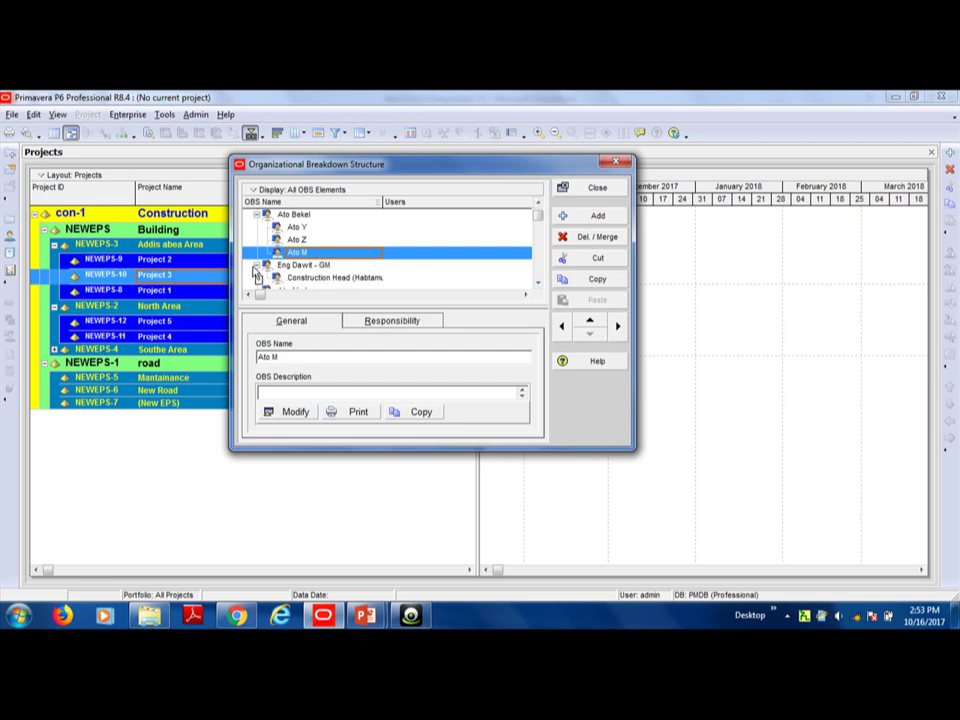
Step: Add two more OBS elements after Ato M and outdent the second one to the level directly beneath Ato X
{"action": "left_click", "coordinate": [257, 265]}
{"action": "left_click", "coordinate": [537, 202]}
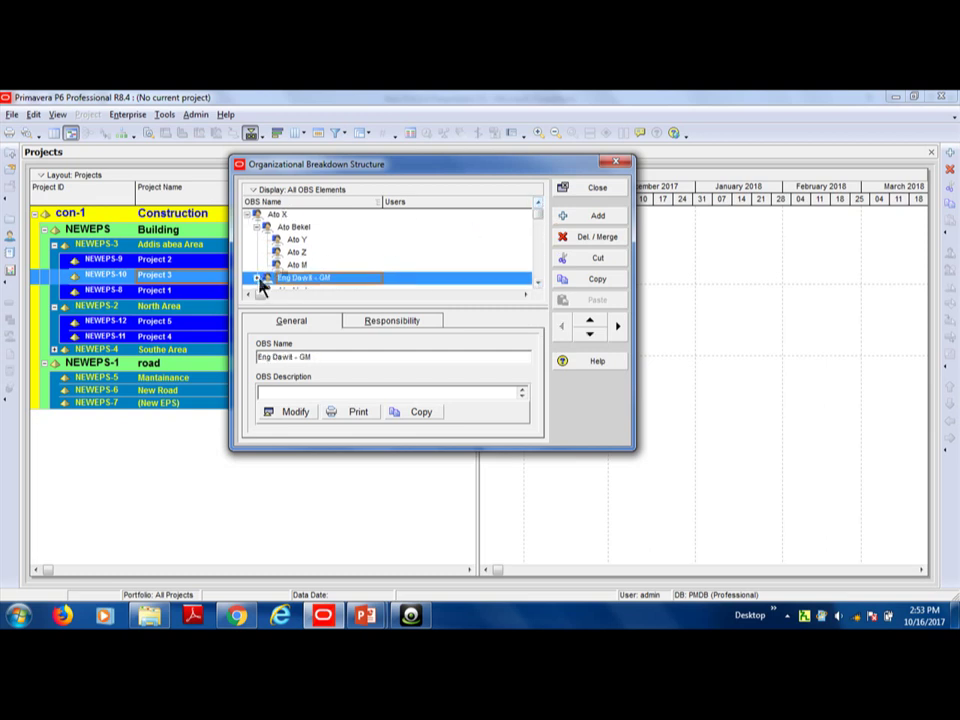
{"action": "left_click", "coordinate": [308, 267]}
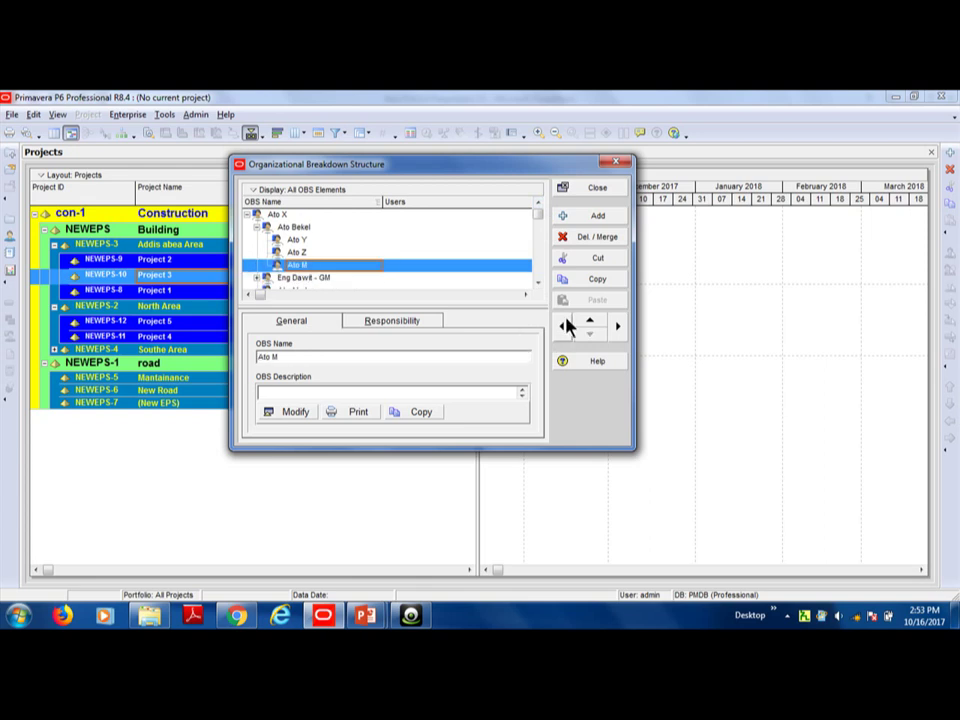
{"action": "double_click", "coordinate": [597, 216]}
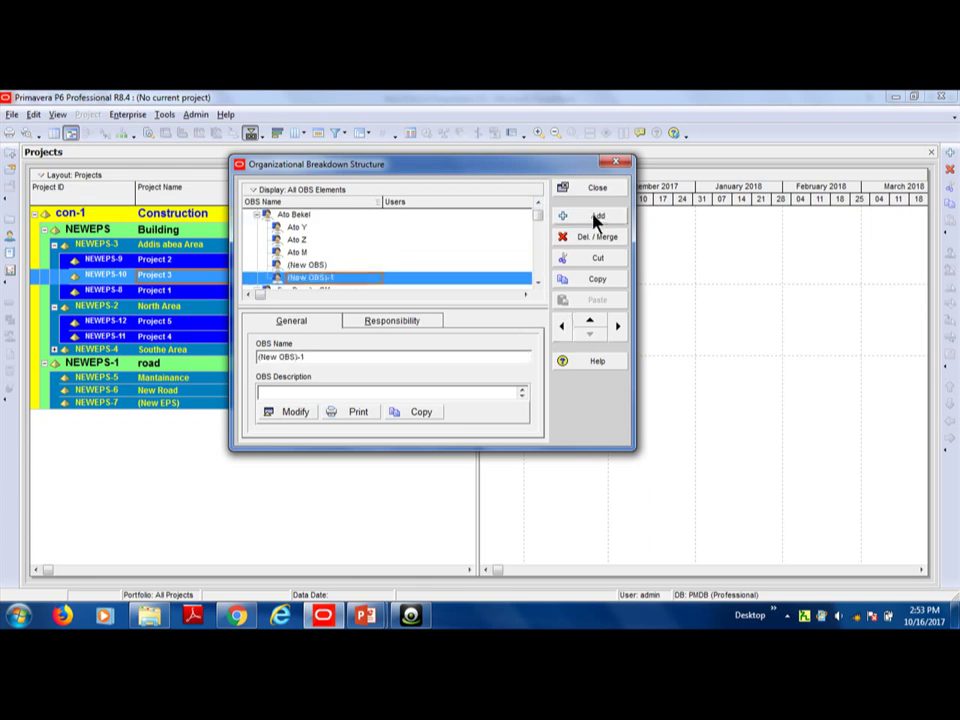
{"action": "left_click", "coordinate": [562, 328]}
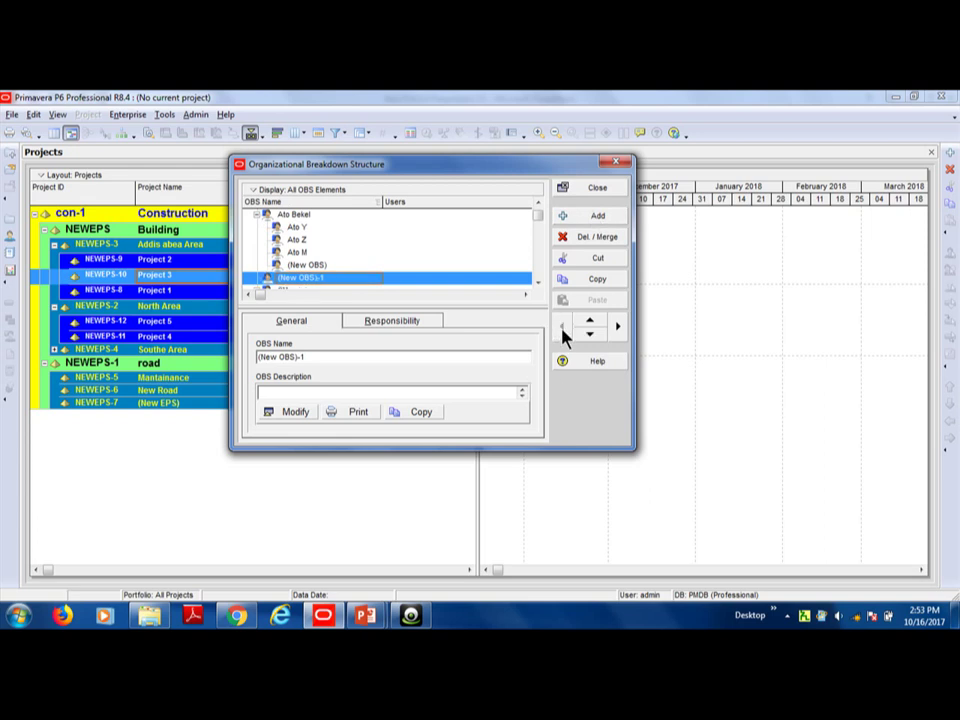
Step: Outdent the unnamed OBS element after Ato M to the level directly beneath Ato X, and collapse and re-expand the first manager's branch
{"action": "left_click", "coordinate": [315, 264]}
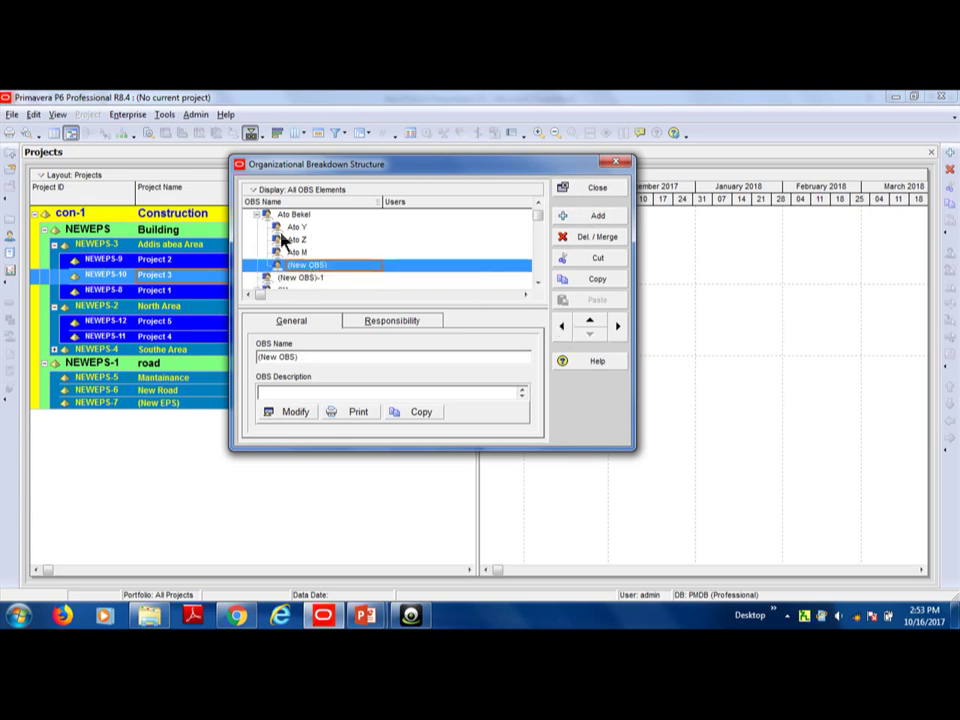
{"action": "left_click", "coordinate": [538, 204]}
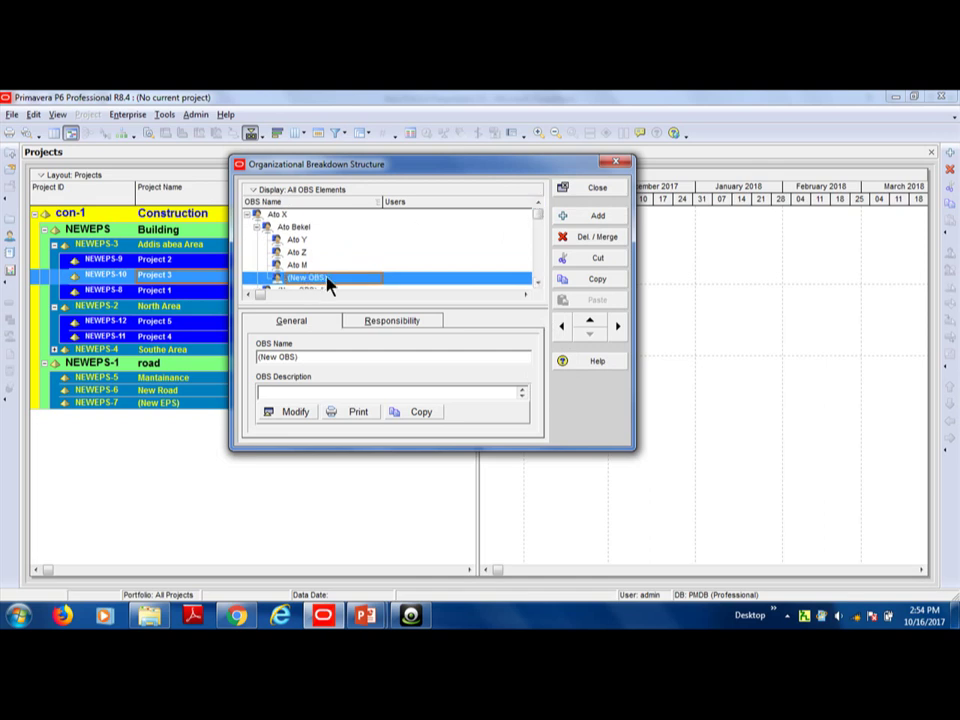
{"action": "left_click", "coordinate": [561, 326]}
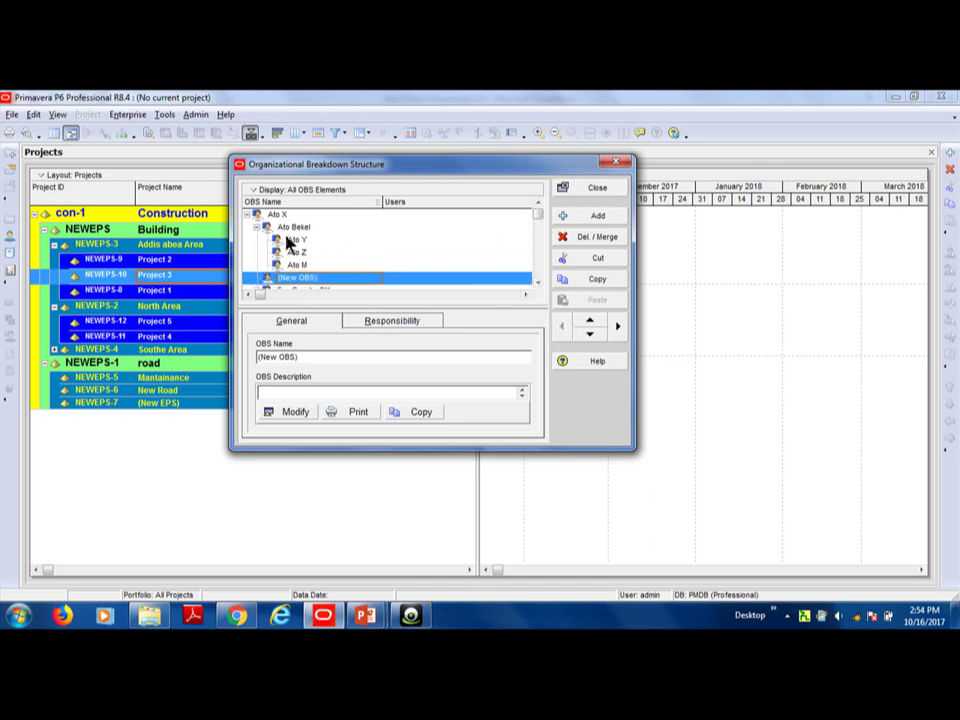
{"action": "left_click", "coordinate": [306, 266]}
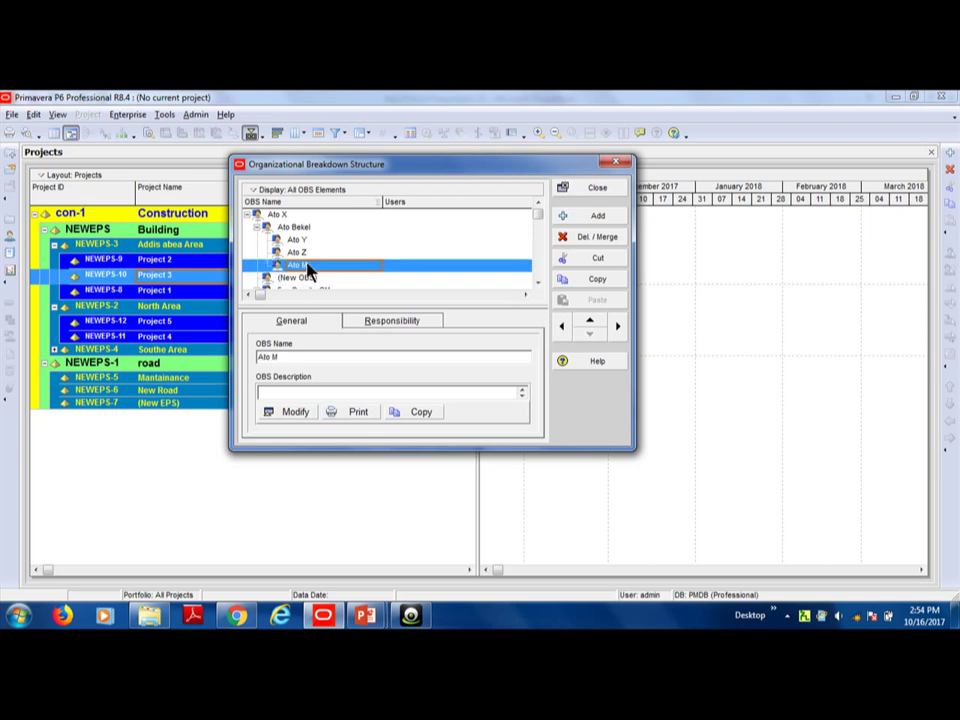
{"action": "left_click", "coordinate": [258, 229]}
{"action": "left_click", "coordinate": [258, 229]}
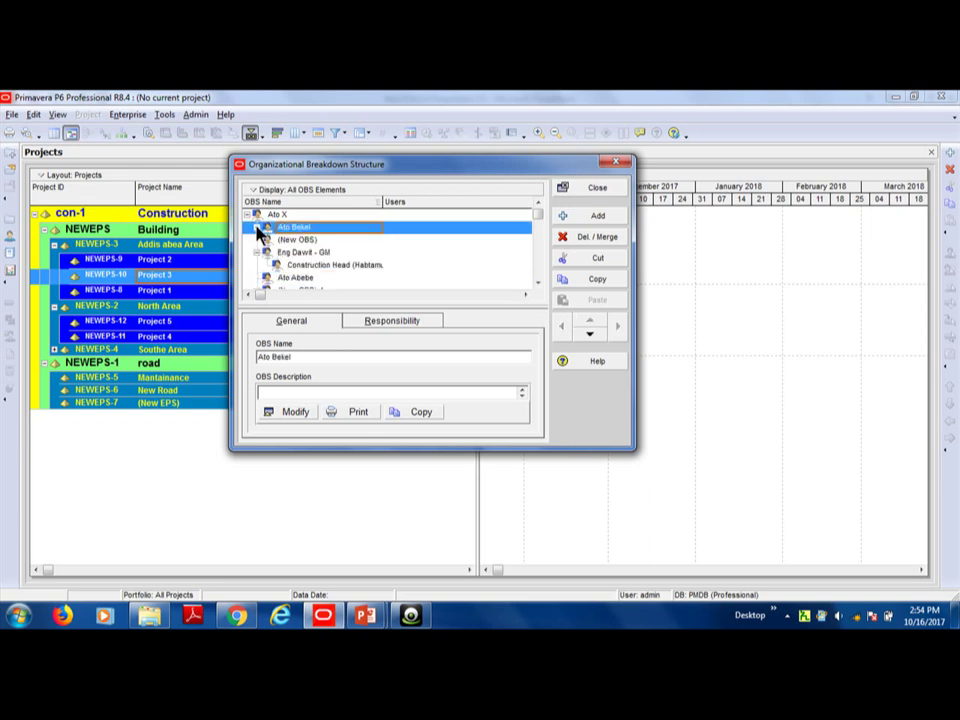
{"action": "left_click", "coordinate": [257, 228]}
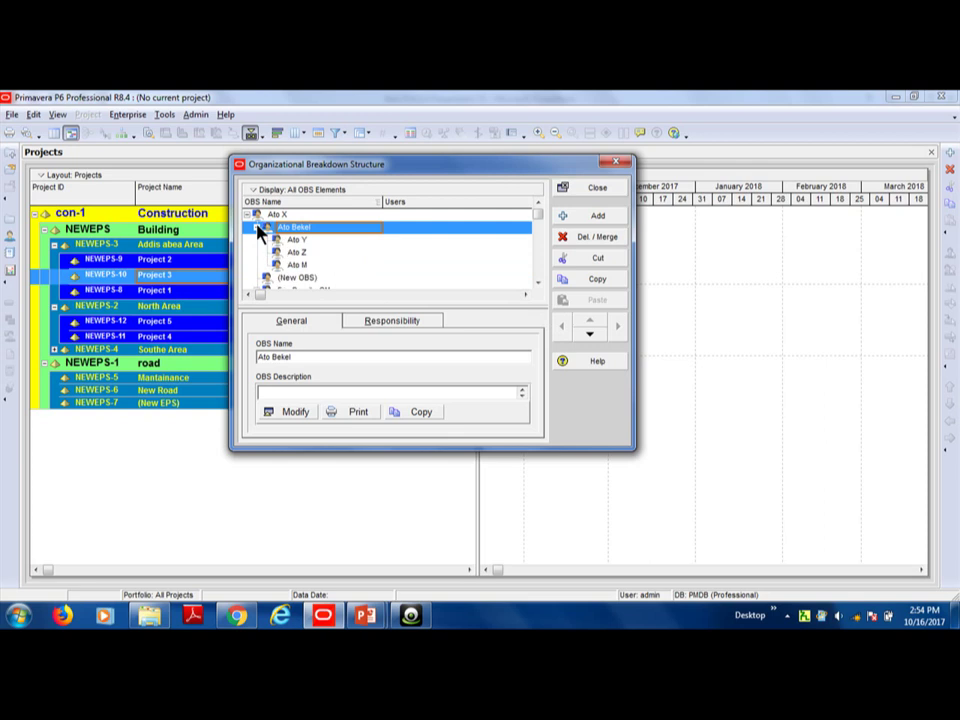
Step: Rename the unnamed OBS element following the first manager's branch with the road manager's name
{"action": "left_click", "coordinate": [334, 279]}
{"action": "left_click", "coordinate": [331, 276]}
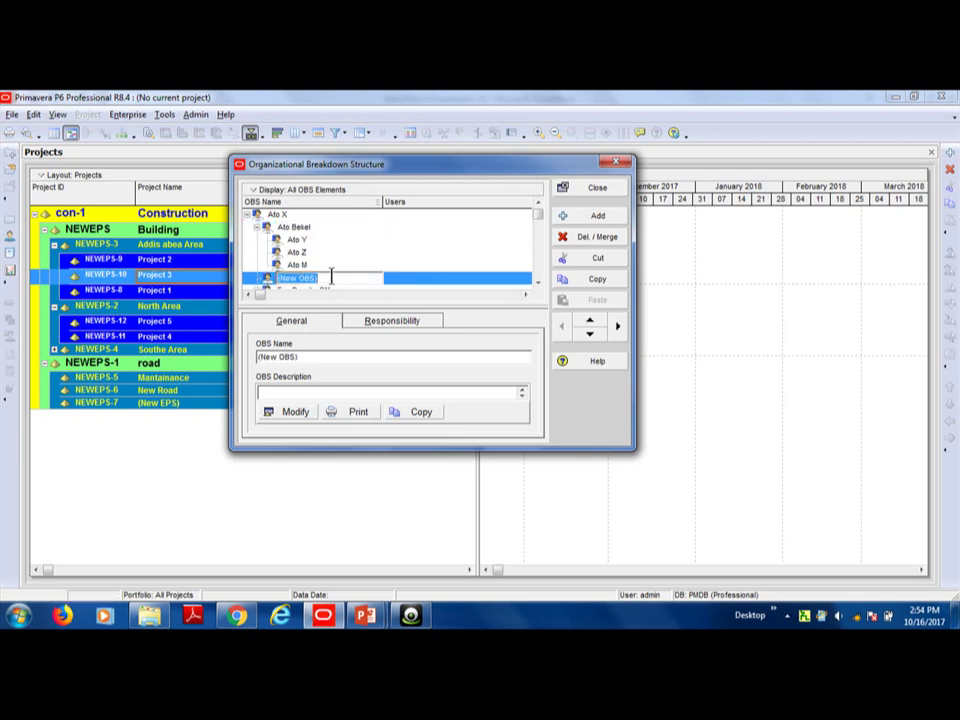
{"action": "type", "text": "Ato abebe"}
{"action": "left_click", "coordinate": [537, 282]}
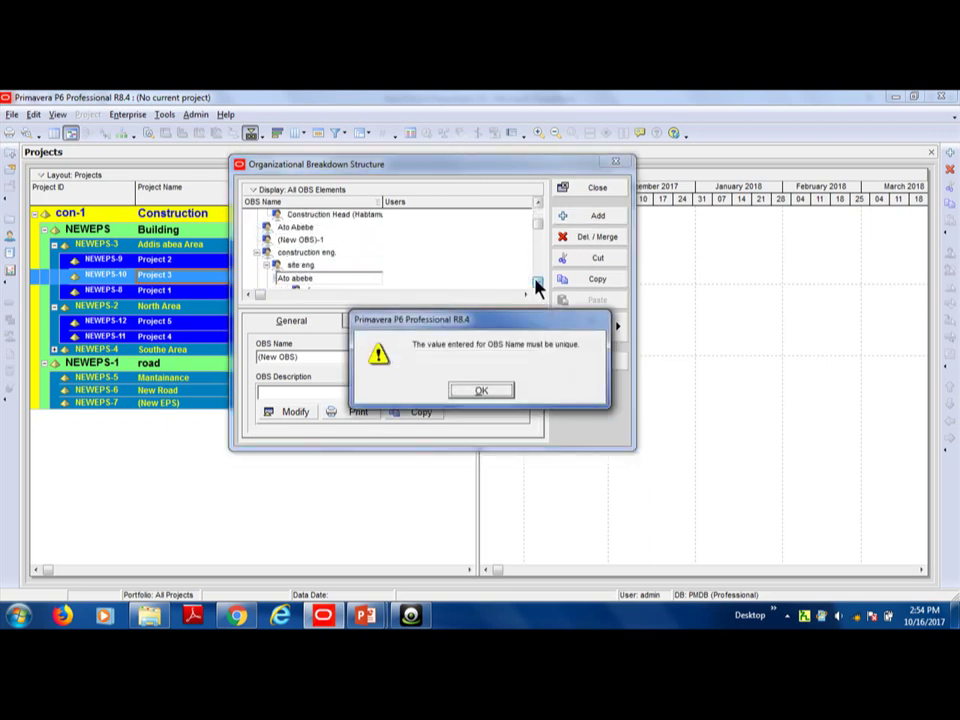
{"action": "left_click", "coordinate": [482, 392]}
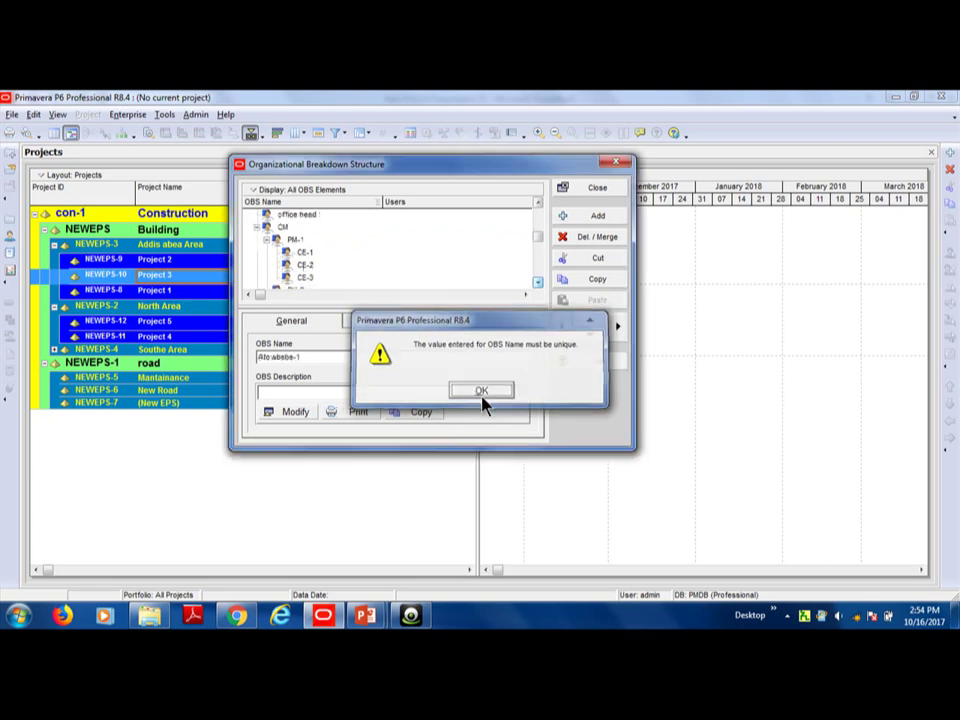
{"action": "left_click", "coordinate": [539, 215]}
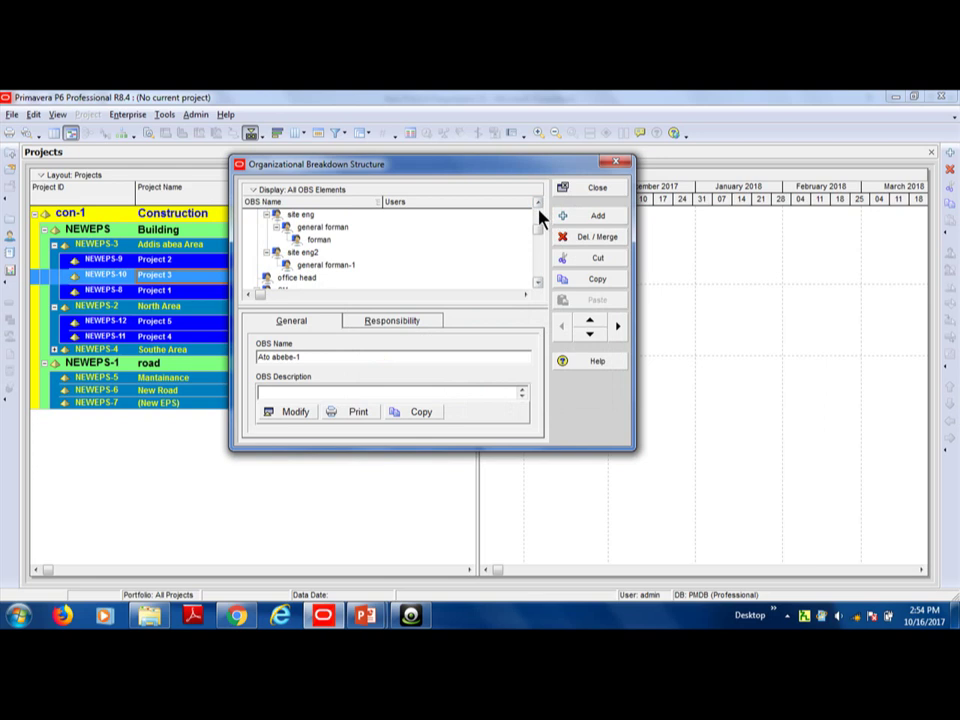
{"action": "scroll", "coordinate": [539, 215], "scroll_direction": "down", "scroll_amount": 3}
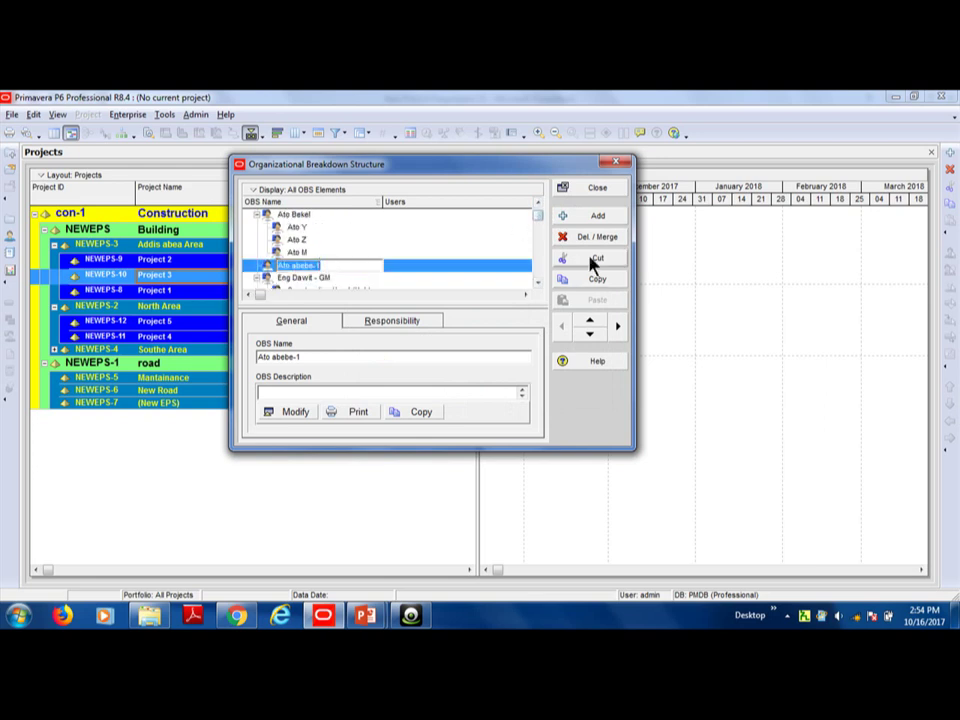
Step: Add two OBS elements after the road manager's element and indent both beneath it
{"action": "left_click", "coordinate": [596, 218]}
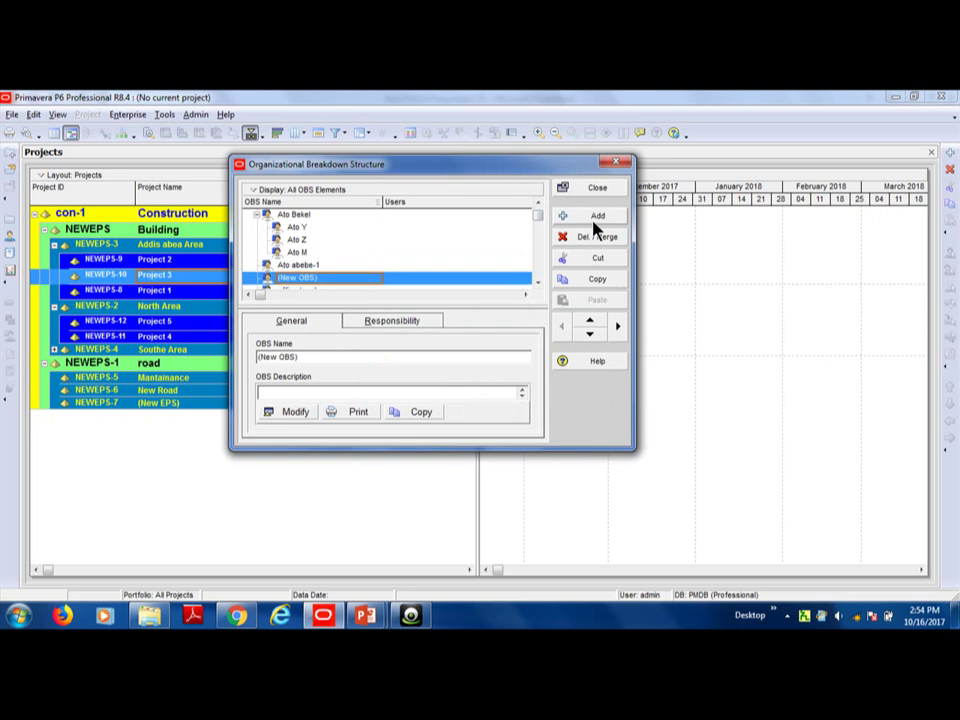
{"action": "left_click", "coordinate": [595, 222]}
{"action": "left_click", "coordinate": [364, 266]}
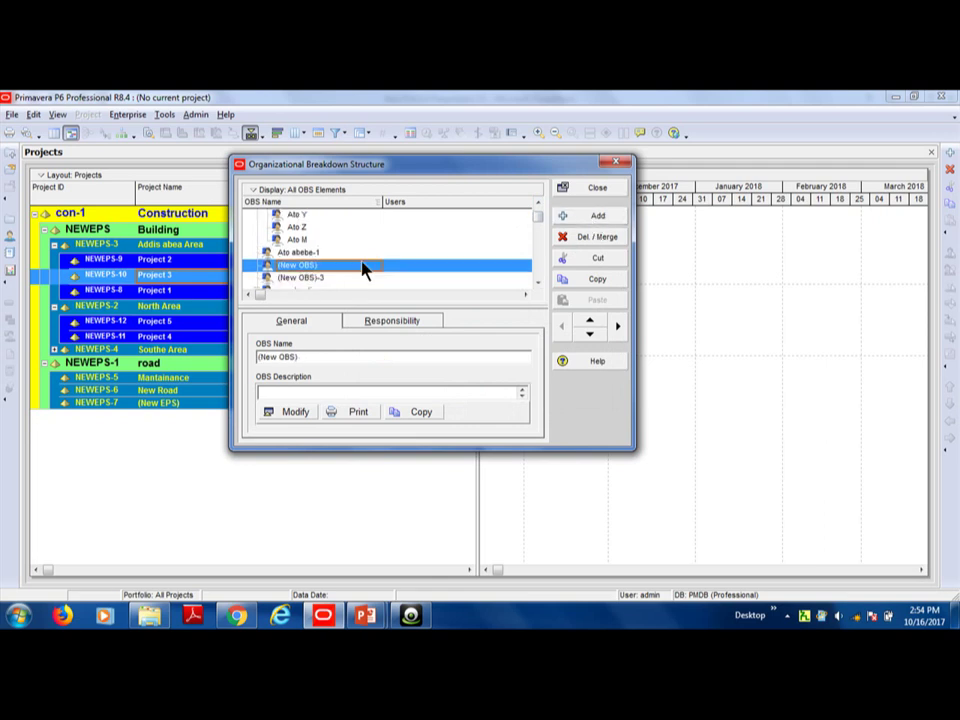
{"action": "left_click", "coordinate": [620, 330]}
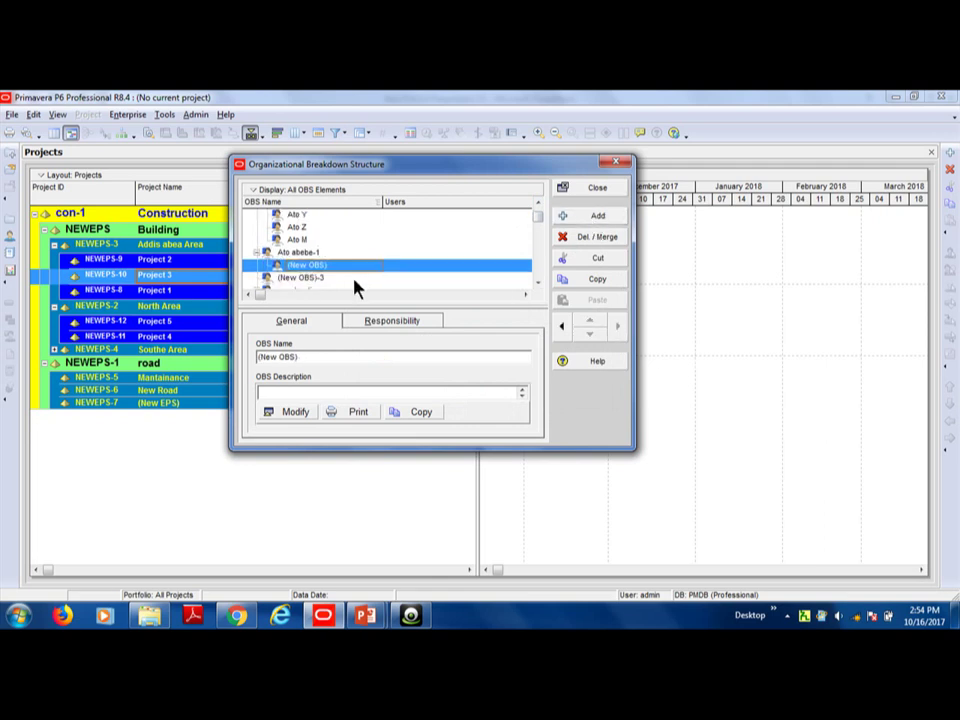
{"action": "left_click", "coordinate": [346, 278]}
{"action": "left_click", "coordinate": [620, 326]}
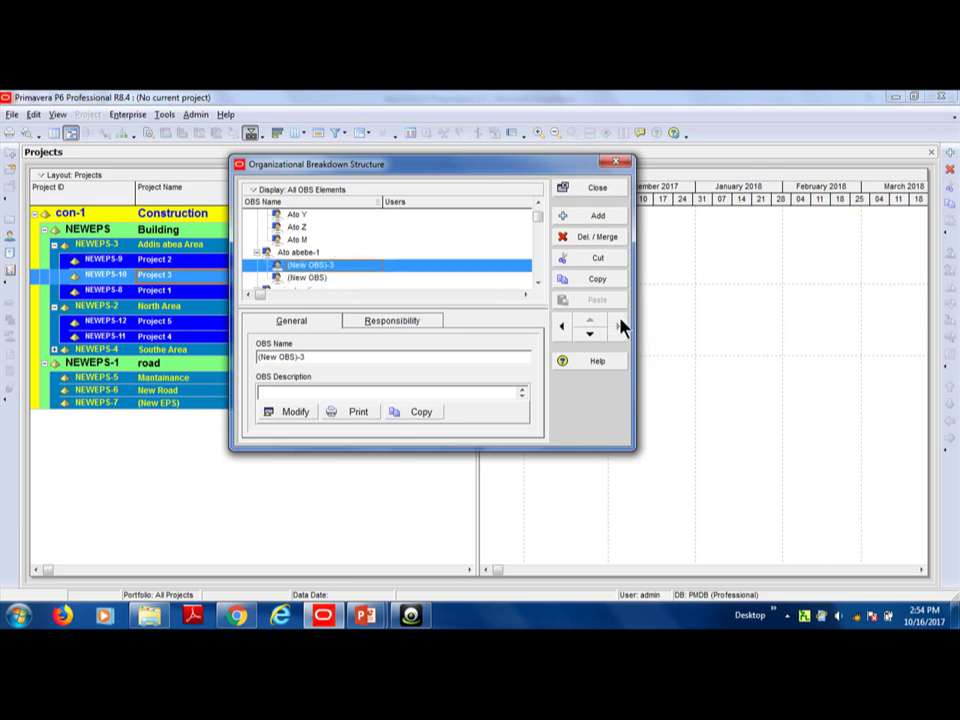
Step: Name the upper new OBS element beneath the road manager Ato A
{"action": "left_click", "coordinate": [347, 266]}
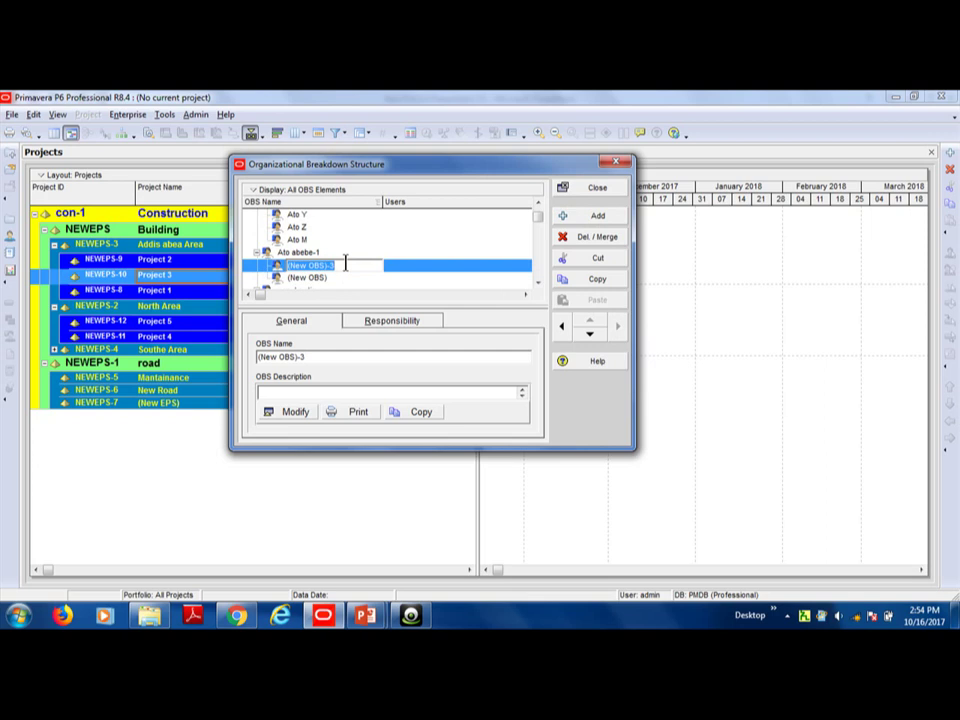
{"action": "type", "text": "Ato Z"}
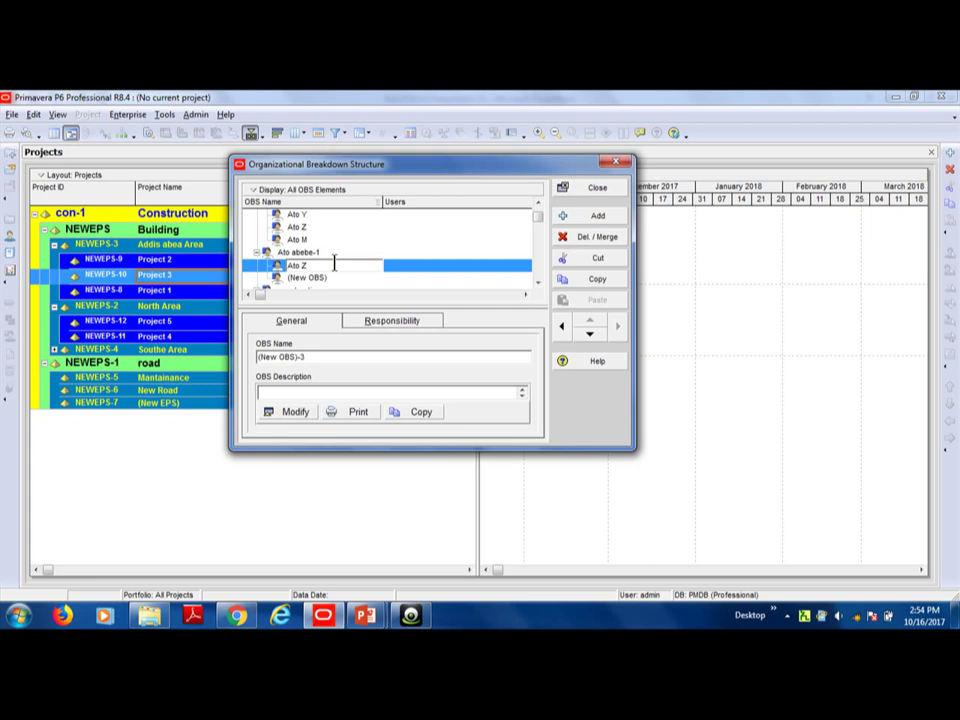
{"action": "key", "text": "BackSpace"}
{"action": "type", "text": "A"}
Step: Rename the OBS element directly below Ato A as Ato B
{"action": "left_click", "coordinate": [327, 279]}
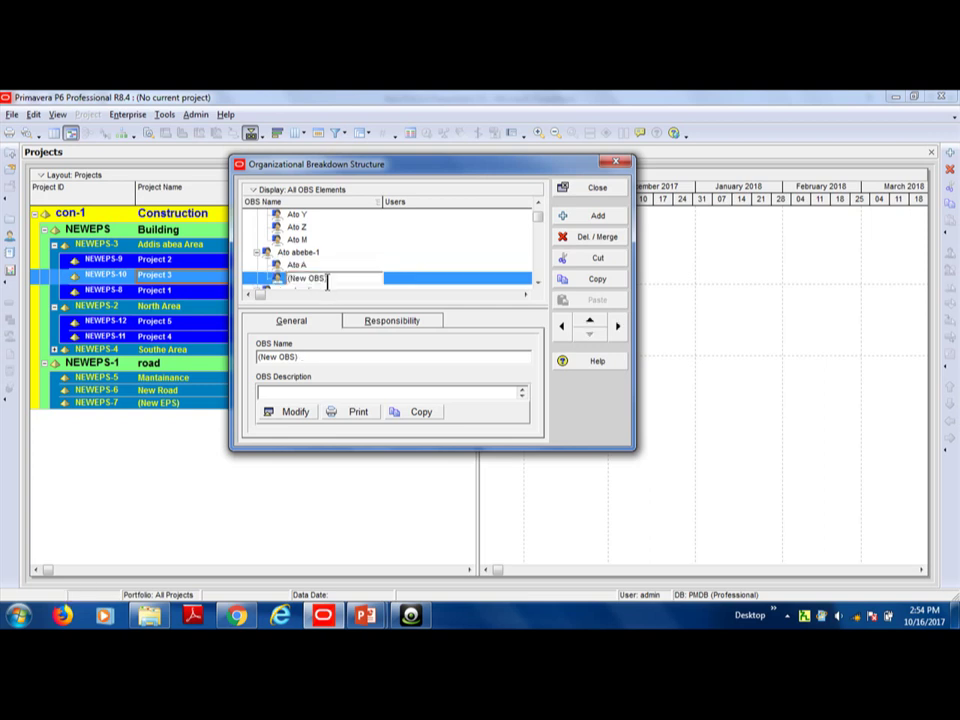
{"action": "key", "text": "BackSpace"}
{"action": "key", "text": "BackSpace"}
{"action": "key", "text": "BackSpace"}
{"action": "key", "text": "BackSpace"}
{"action": "key", "text": "BackSpace"}
{"action": "key", "text": "BackSpace"}
{"action": "key", "text": "BackSpace"}
{"action": "key", "text": "BackSpace"}
{"action": "type", "text": "Ato B"}
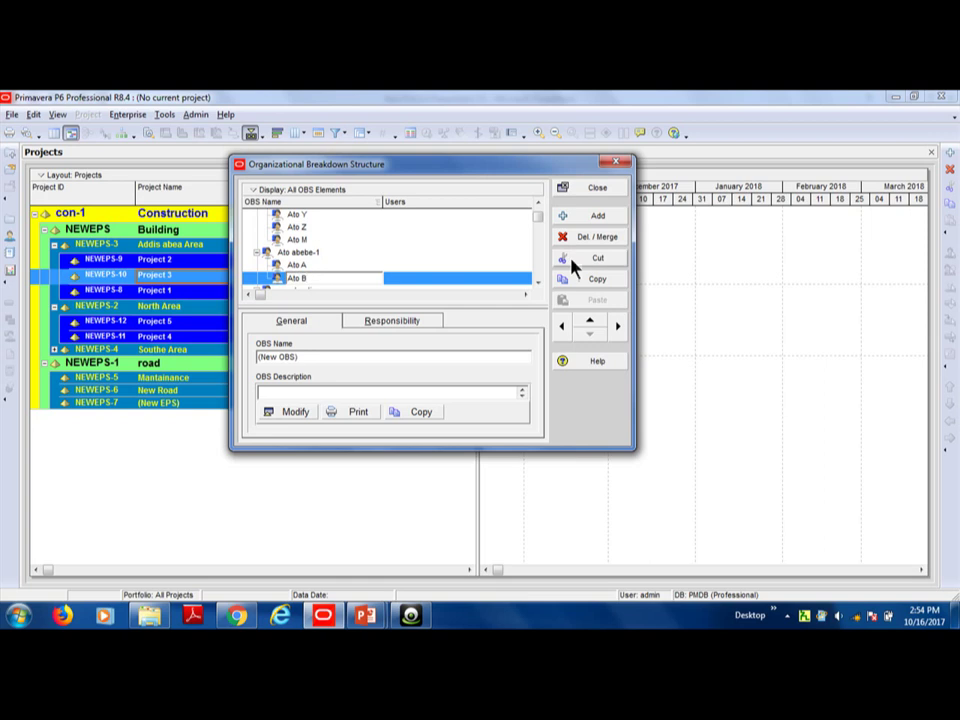
Step: Add two OBS elements after Ato Y in the first manager's branch and indent both beneath Ato Y
{"action": "left_click", "coordinate": [538, 202]}
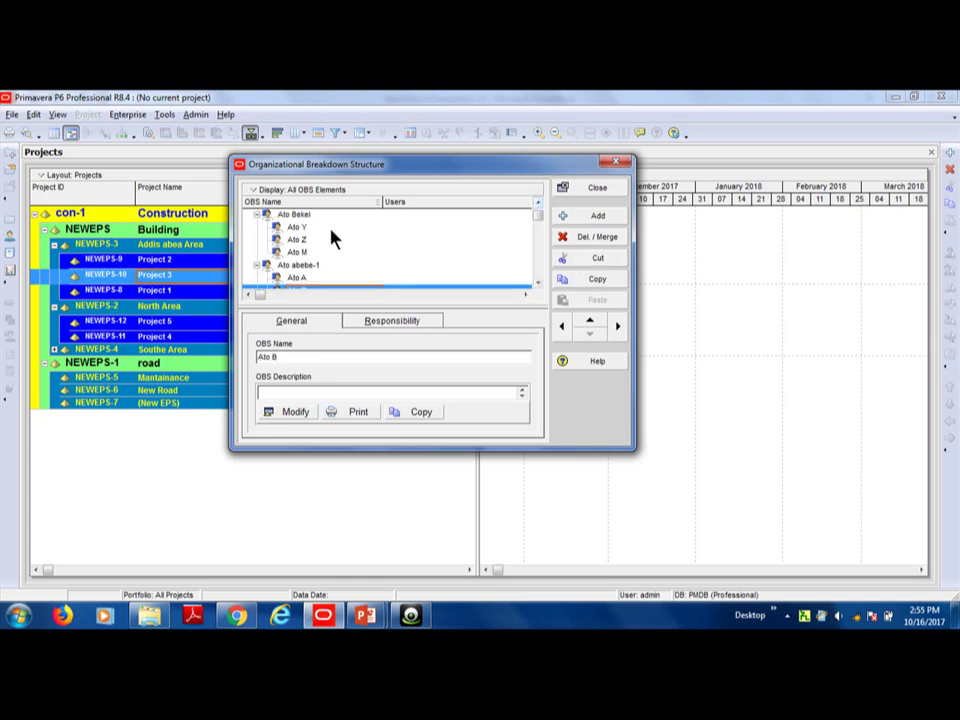
{"action": "left_click", "coordinate": [298, 227]}
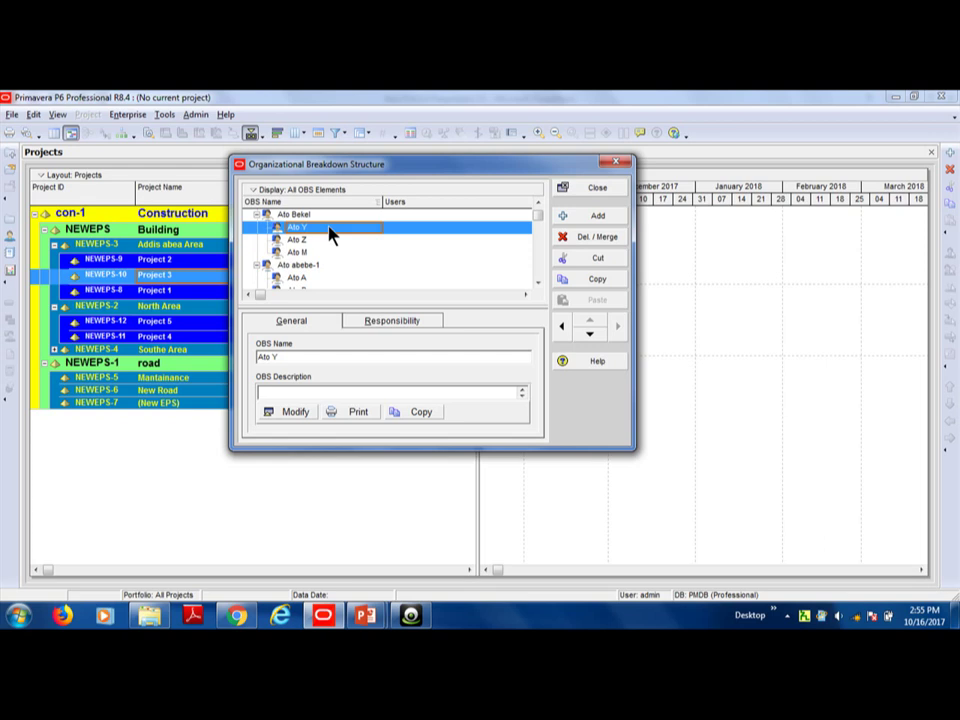
{"action": "left_click", "coordinate": [602, 216]}
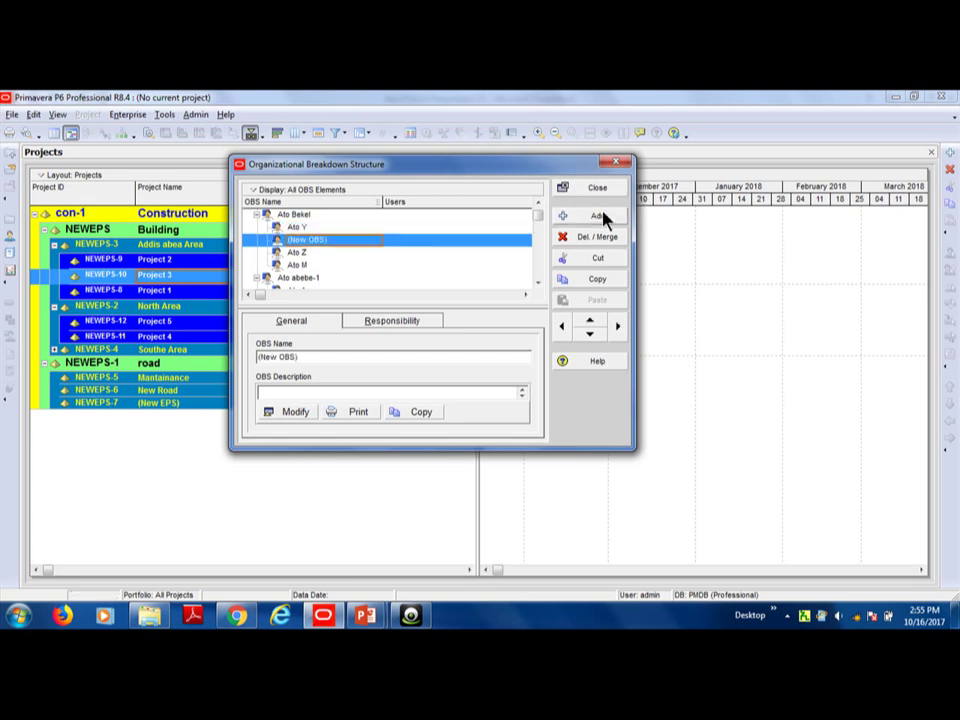
{"action": "left_click", "coordinate": [617, 330]}
{"action": "left_click", "coordinate": [333, 229]}
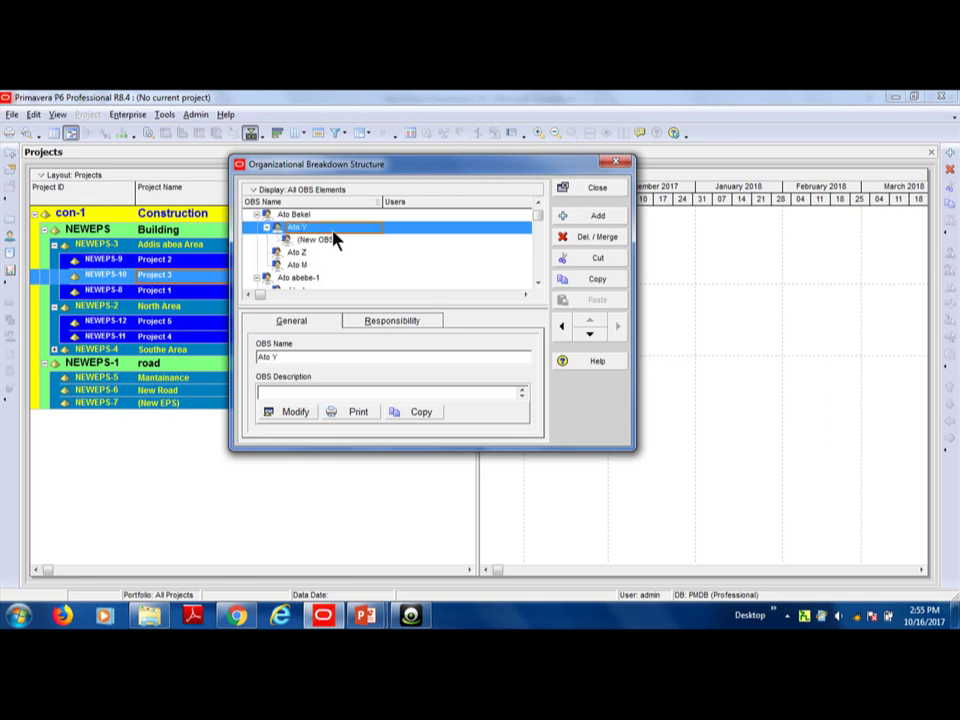
{"action": "left_click", "coordinate": [576, 224]}
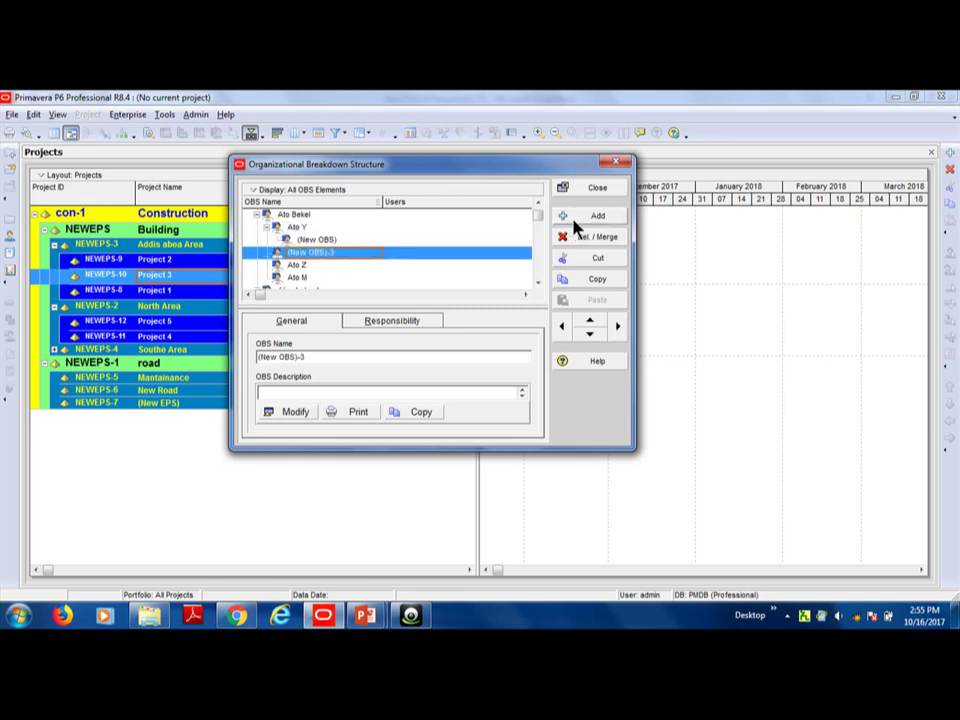
{"action": "left_click", "coordinate": [615, 330]}
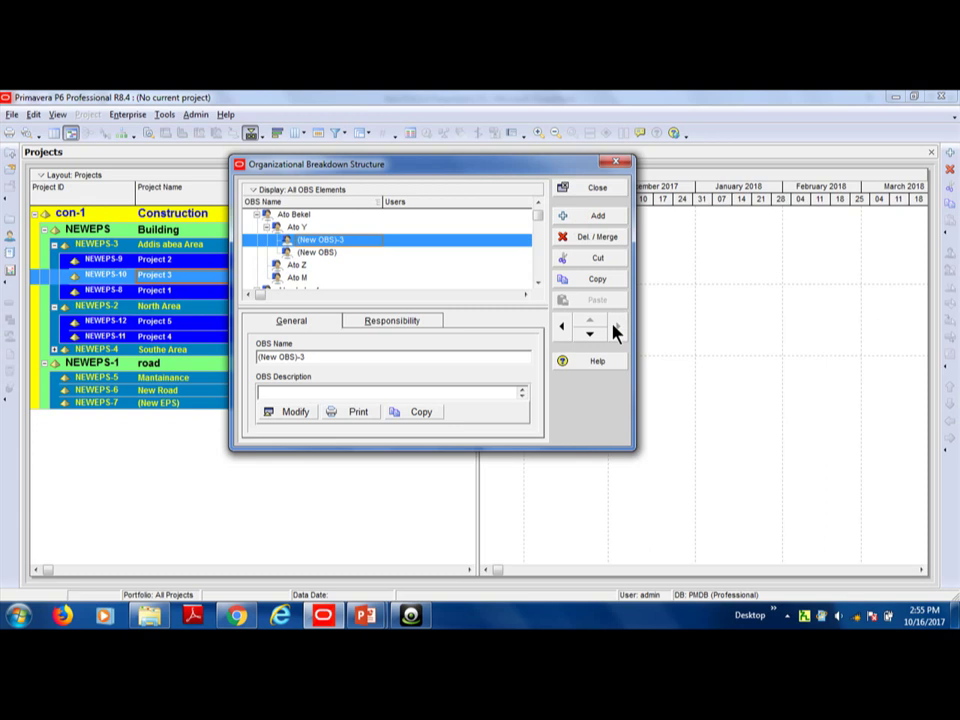
Step: Name the upper new OBS element beneath Ato Y Ato H
{"action": "left_click", "coordinate": [351, 241]}
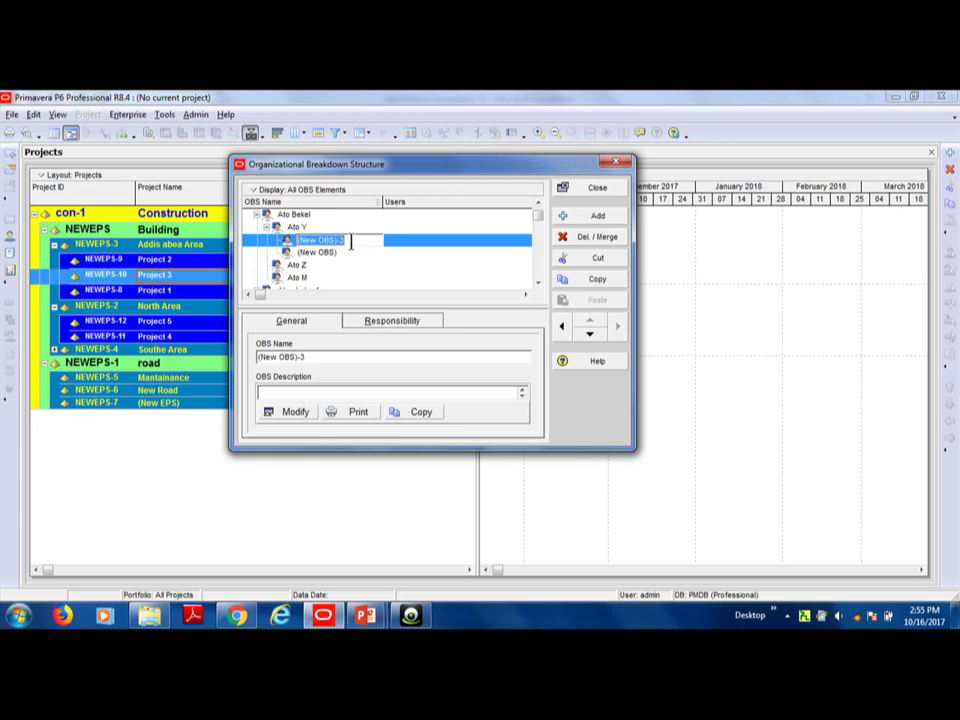
{"action": "type", "text": "Ato H"}
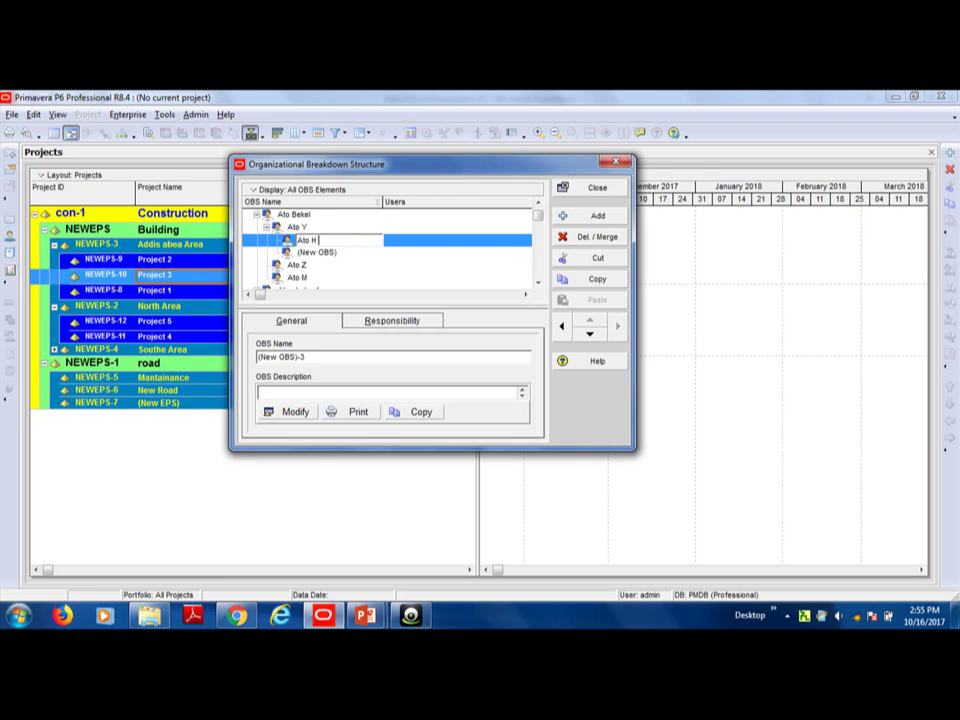
{"action": "left_click", "coordinate": [343, 266]}
Step: Rename the OBS element directly below Ato H as Ato L
{"action": "double_click", "coordinate": [346, 252]}
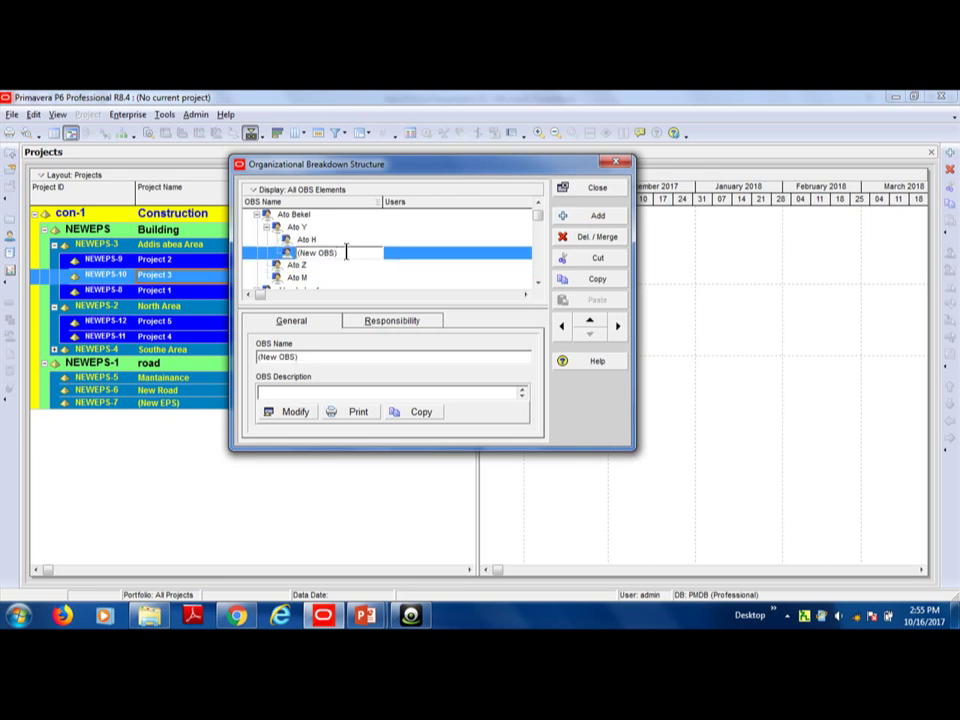
{"action": "key", "text": "BackSpace"}
{"action": "key", "text": "BackSpace"}
{"action": "key", "text": "BackSpace"}
{"action": "key", "text": "BackSpace"}
{"action": "key", "text": "BackSpace"}
{"action": "key", "text": "BackSpace"}
{"action": "key", "text": "BackSpace"}
{"action": "key", "text": "BackSpace"}
{"action": "key", "text": "BackSpace"}
{"action": "type", "text": "Ato L"}
{"action": "left_click", "coordinate": [333, 228]}
{"action": "left_click", "coordinate": [330, 240]}
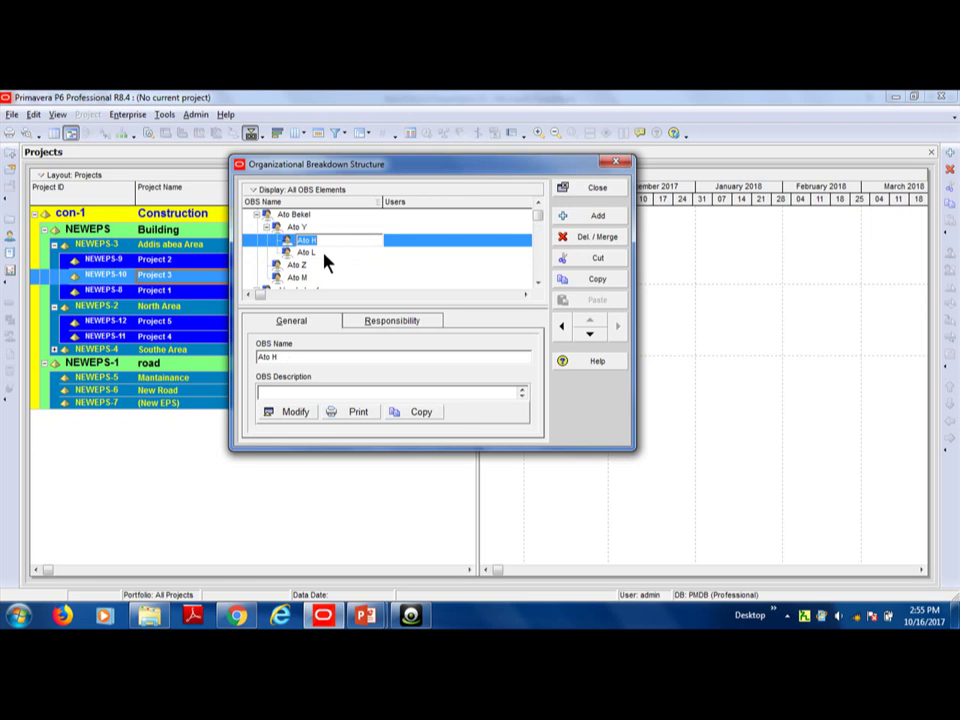
{"action": "left_click", "coordinate": [322, 253]}
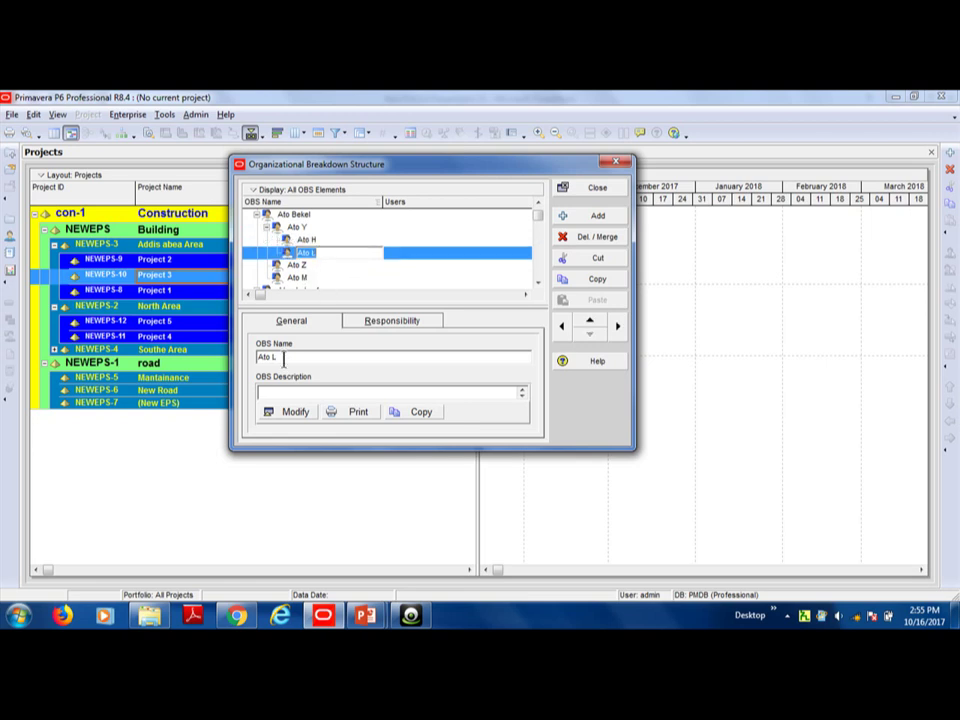
Step: Switch to the PowerPoint presentation and view slide 25 with the Enterprise Project Structure chart and its responsible managers
{"action": "mouse_move", "coordinate": [343, 620]}
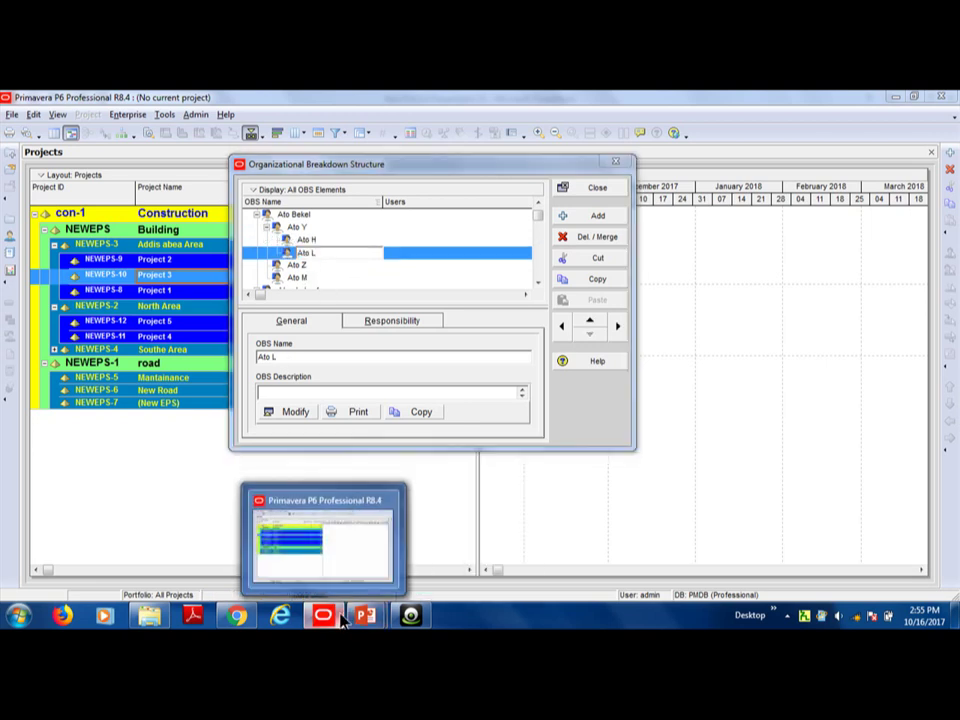
{"action": "left_click", "coordinate": [345, 572]}
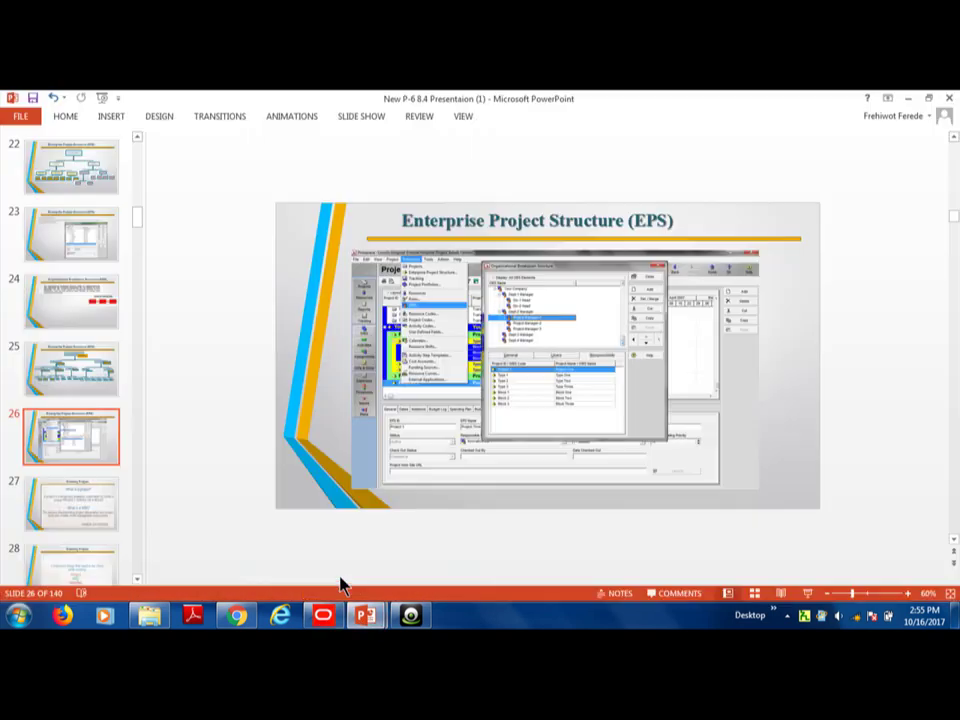
{"action": "left_click", "coordinate": [108, 376]}
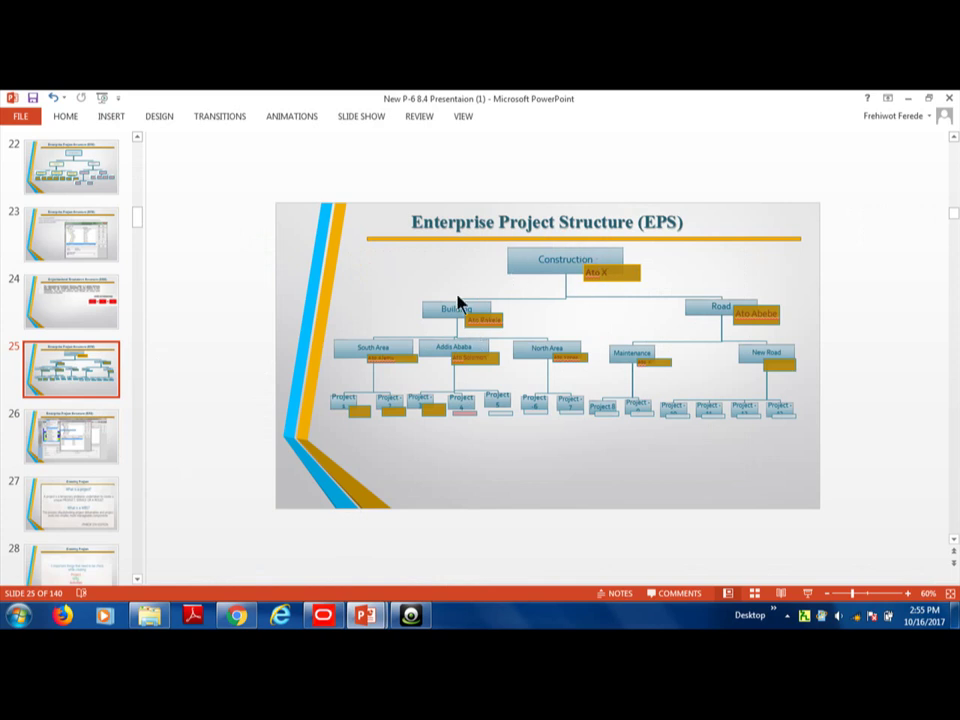
Step: Switch back to Primavera P6 and view the Organizational Breakdown Structure as a chart, selecting its topmost element
{"action": "left_click", "coordinate": [337, 615]}
{"action": "left_click", "coordinate": [349, 266]}
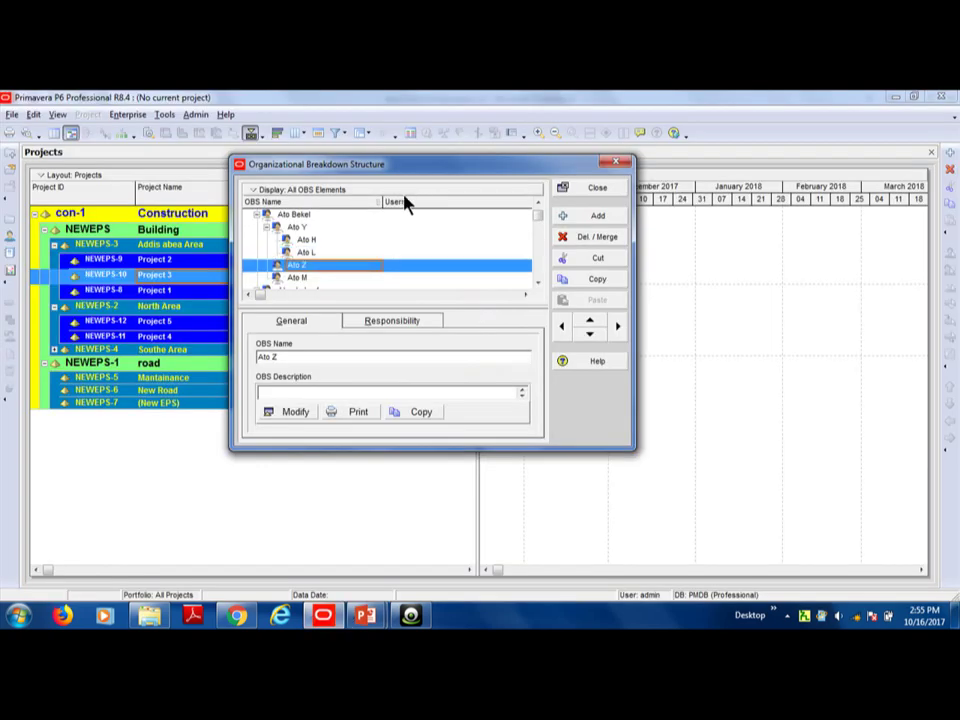
{"action": "left_click", "coordinate": [340, 192]}
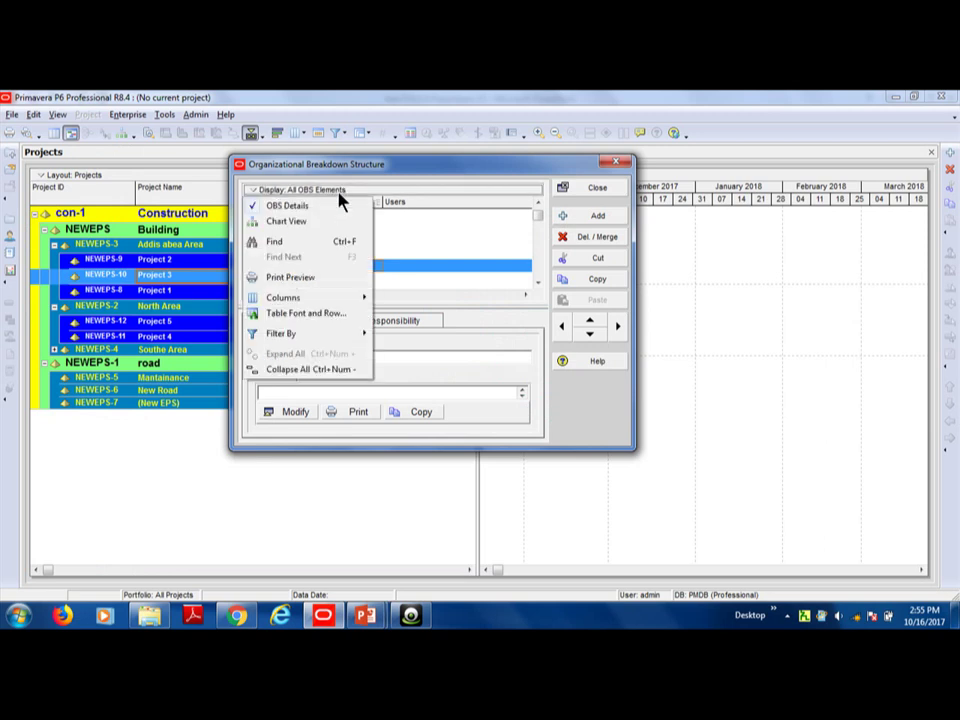
{"action": "left_click", "coordinate": [293, 222]}
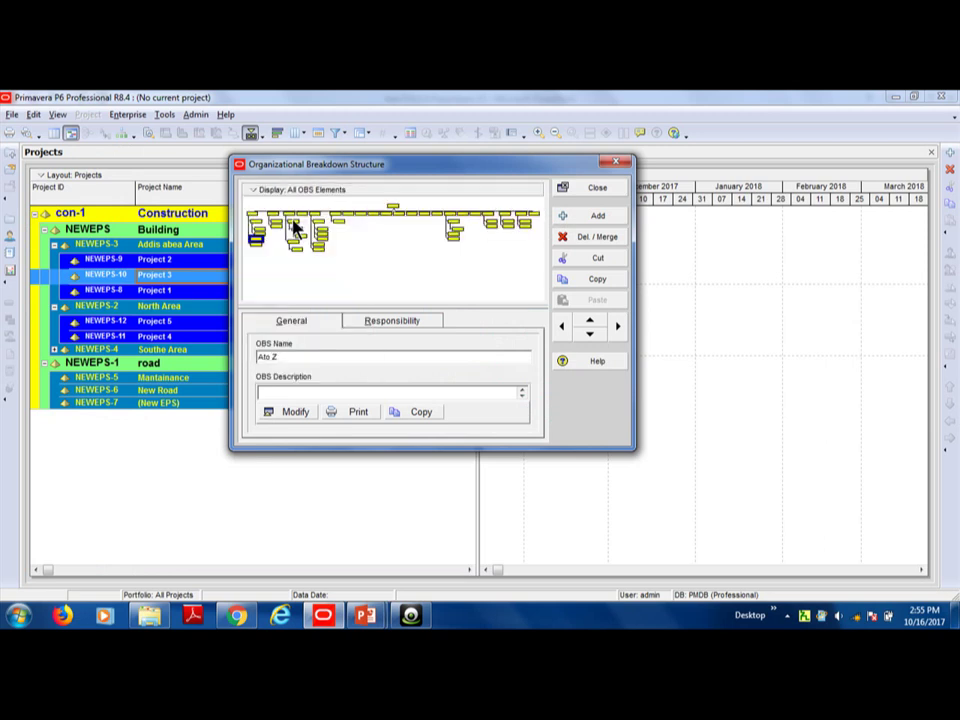
{"action": "left_click", "coordinate": [393, 209]}
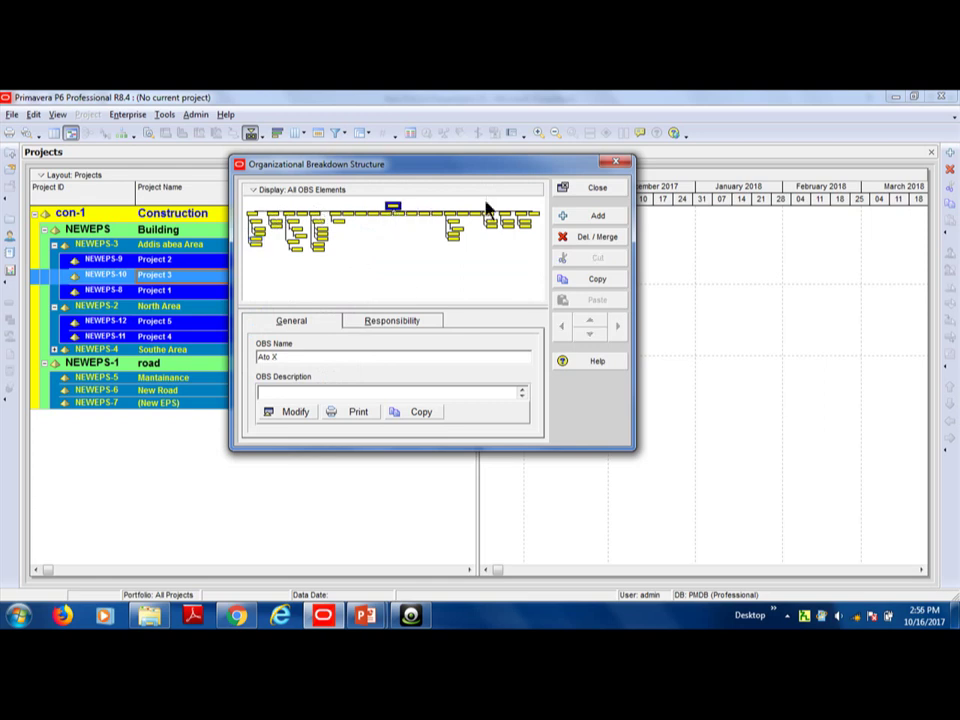
Step: Return the OBS to the table view and review the responsibility and general details of the first manager beneath Ato X
{"action": "left_click", "coordinate": [295, 190]}
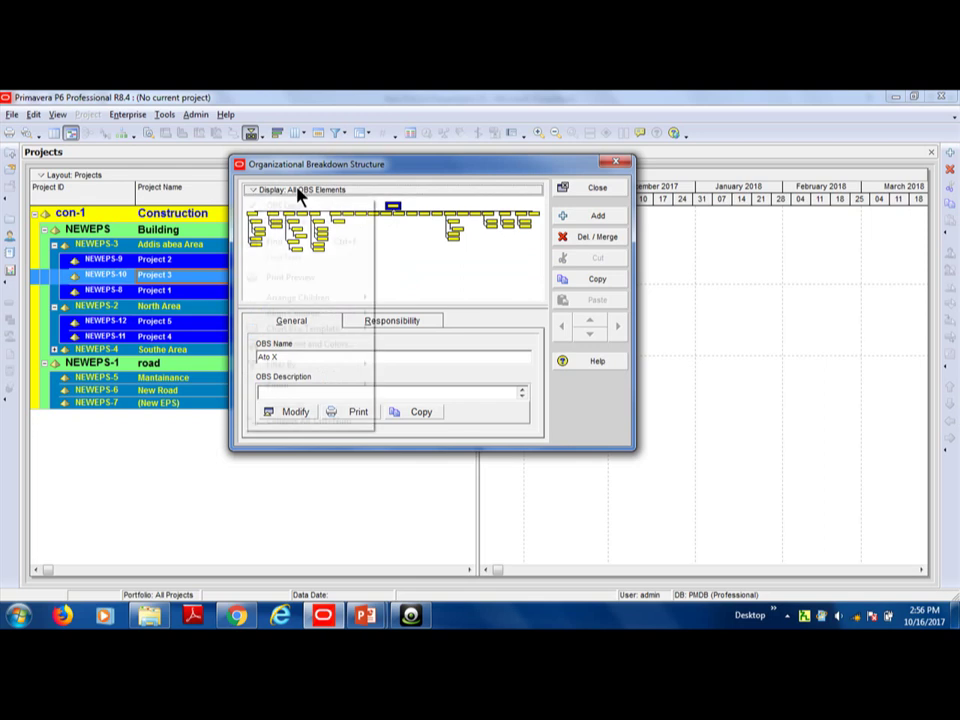
{"action": "left_click", "coordinate": [276, 221]}
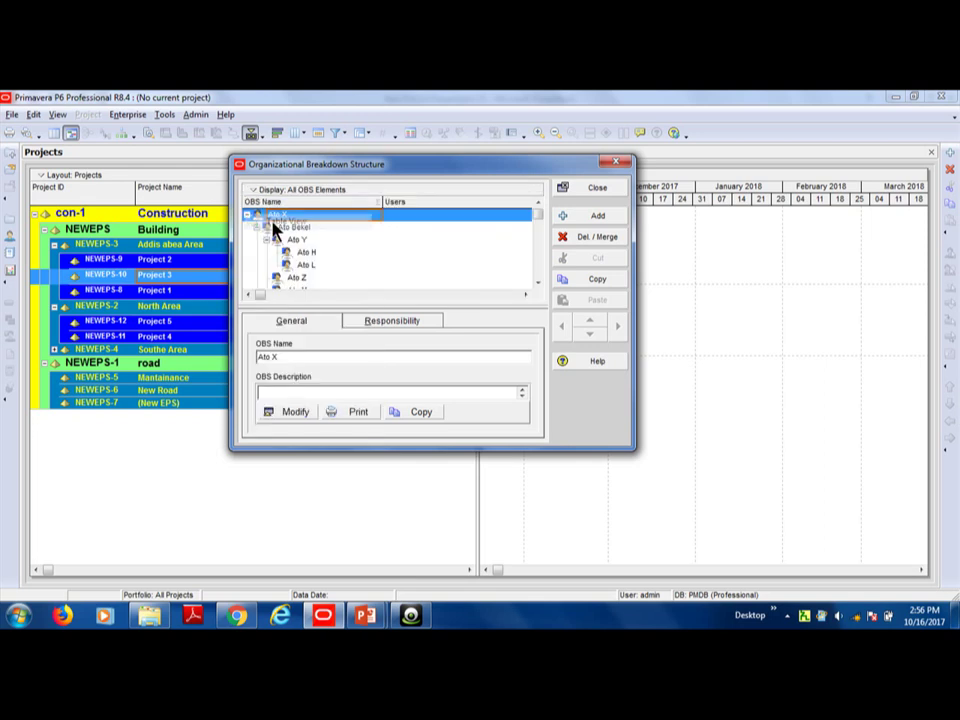
{"action": "left_click", "coordinate": [296, 228]}
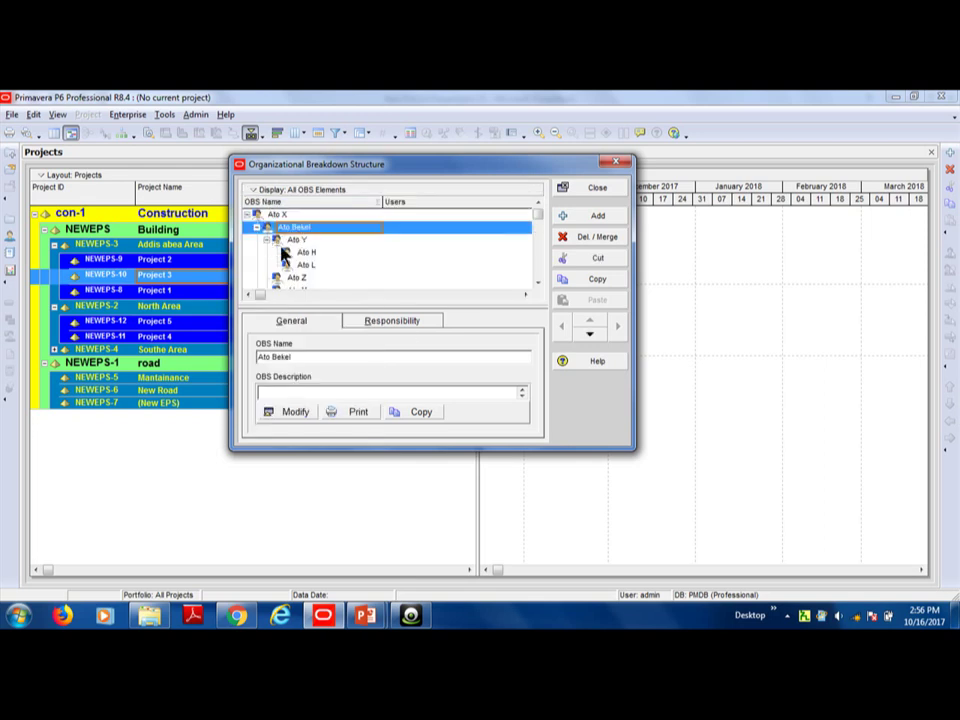
{"action": "left_click", "coordinate": [405, 321]}
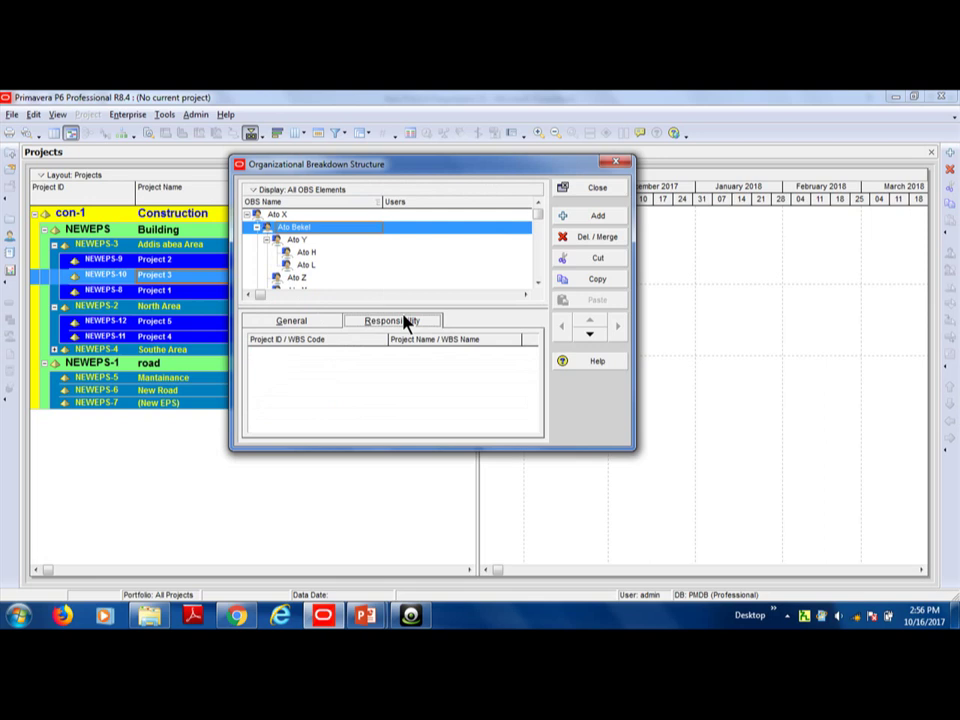
{"action": "left_click_drag", "start_coordinate": [452, 170], "coordinate": [454, 148]}
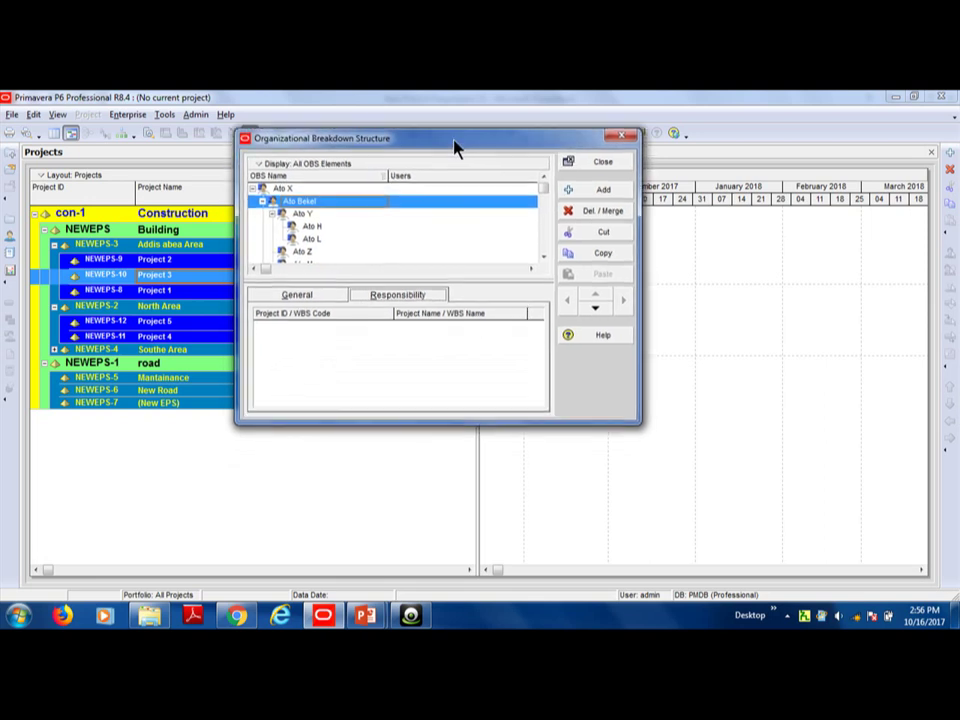
{"action": "left_click", "coordinate": [332, 298]}
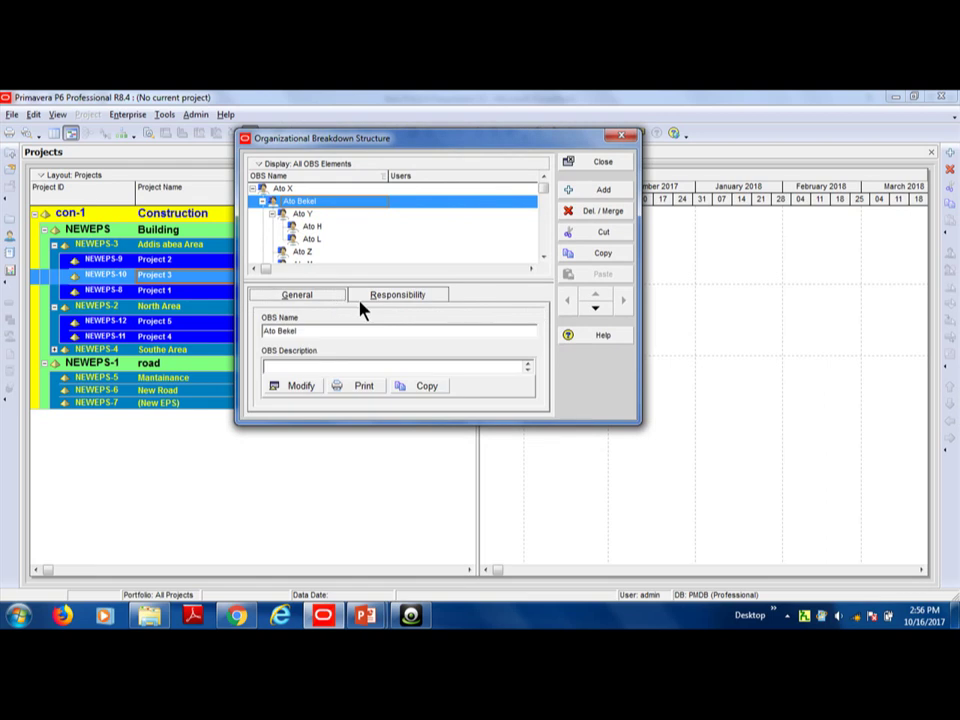